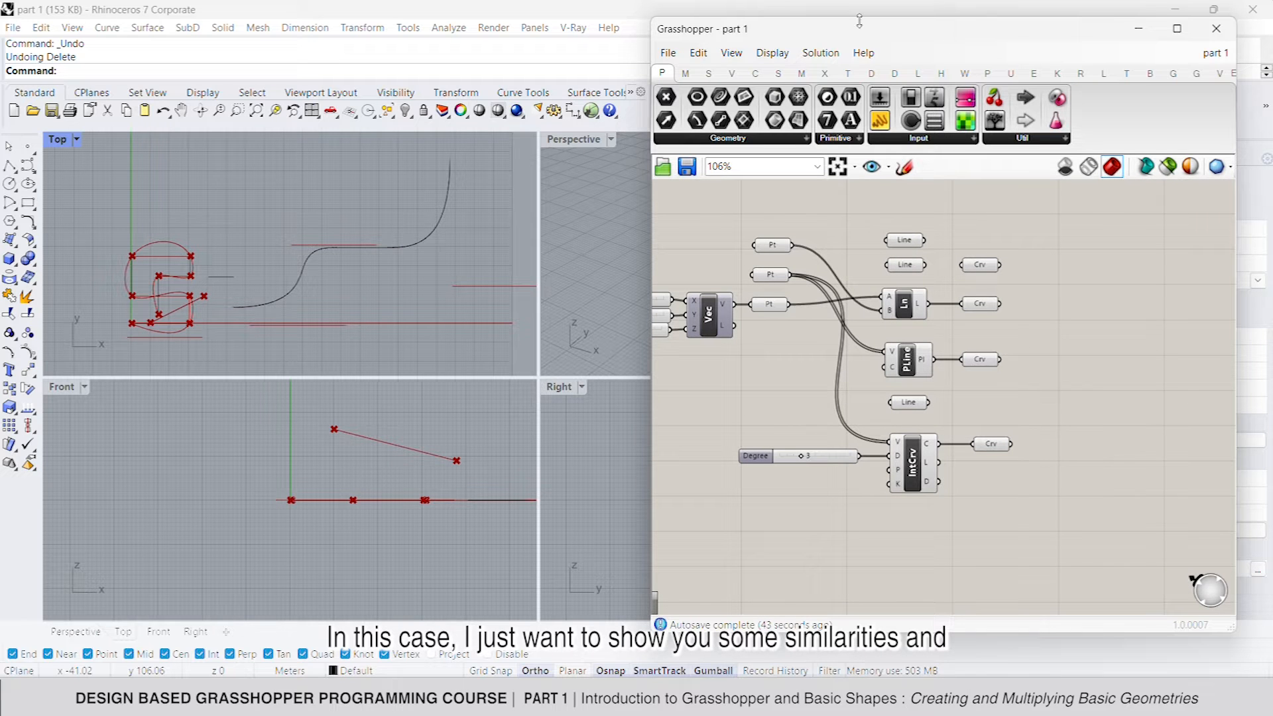
# Step: Place a Geometry parameter and a Rectangle parameter one below the other on empty canvas beside the curve definitions
pyautogui.click(721, 138)
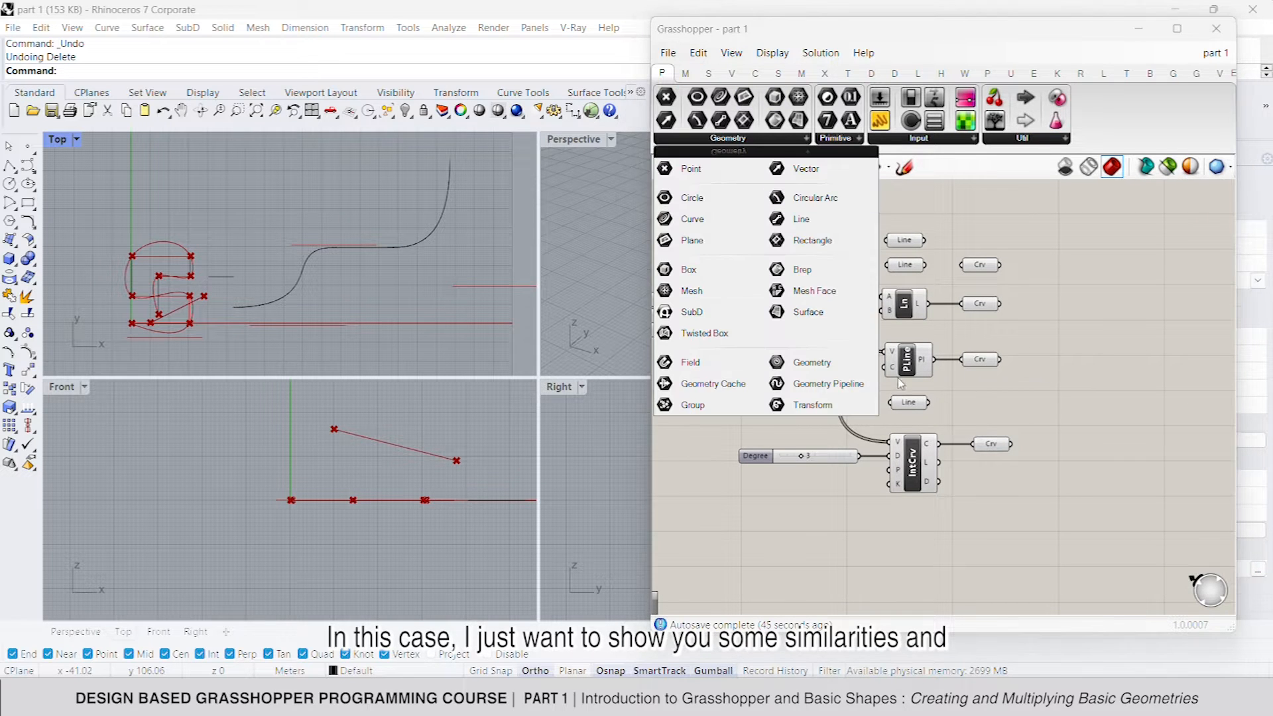
pyautogui.click(834, 368)
pyautogui.click(1126, 285)
pyautogui.click(711, 141)
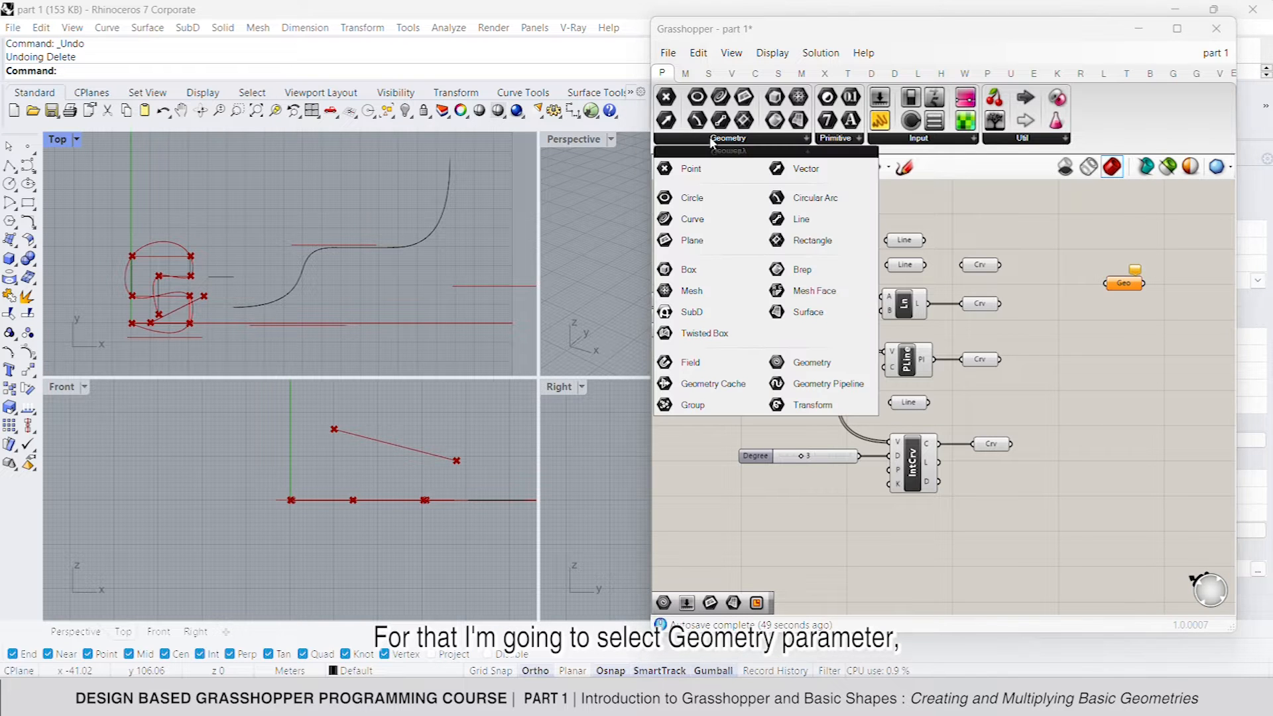
pyautogui.click(791, 238)
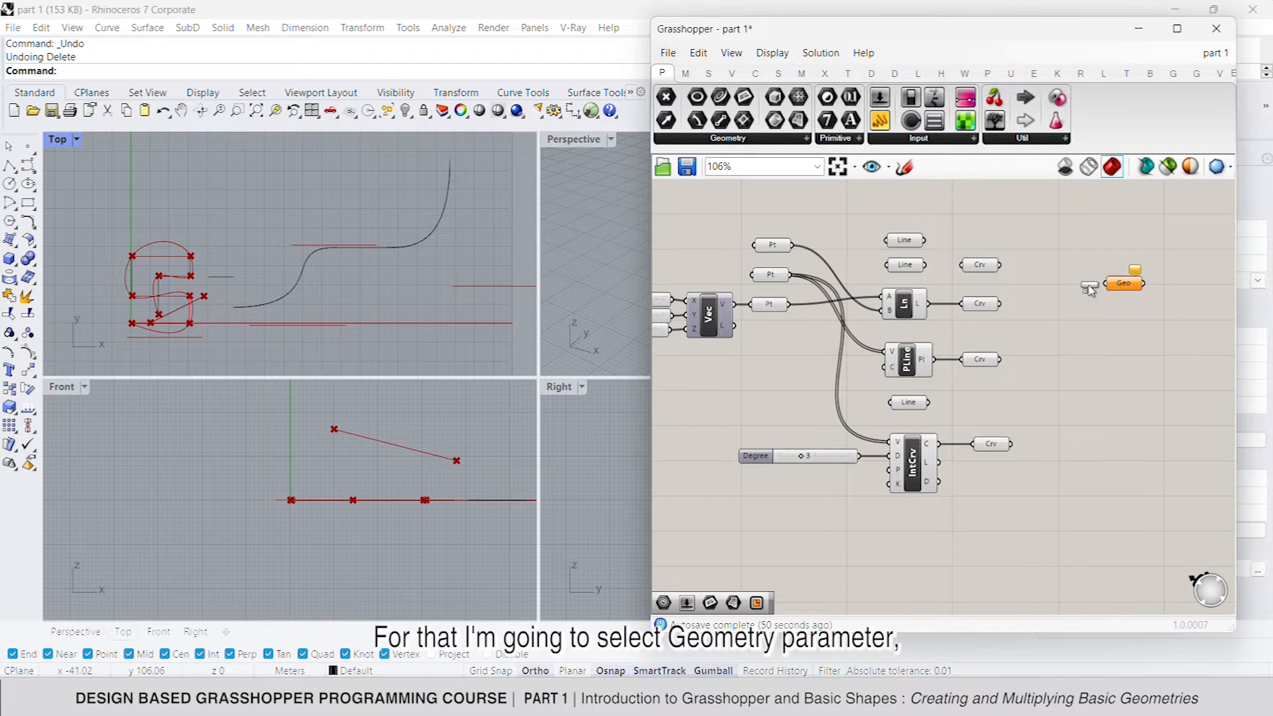
pyautogui.click(1121, 310)
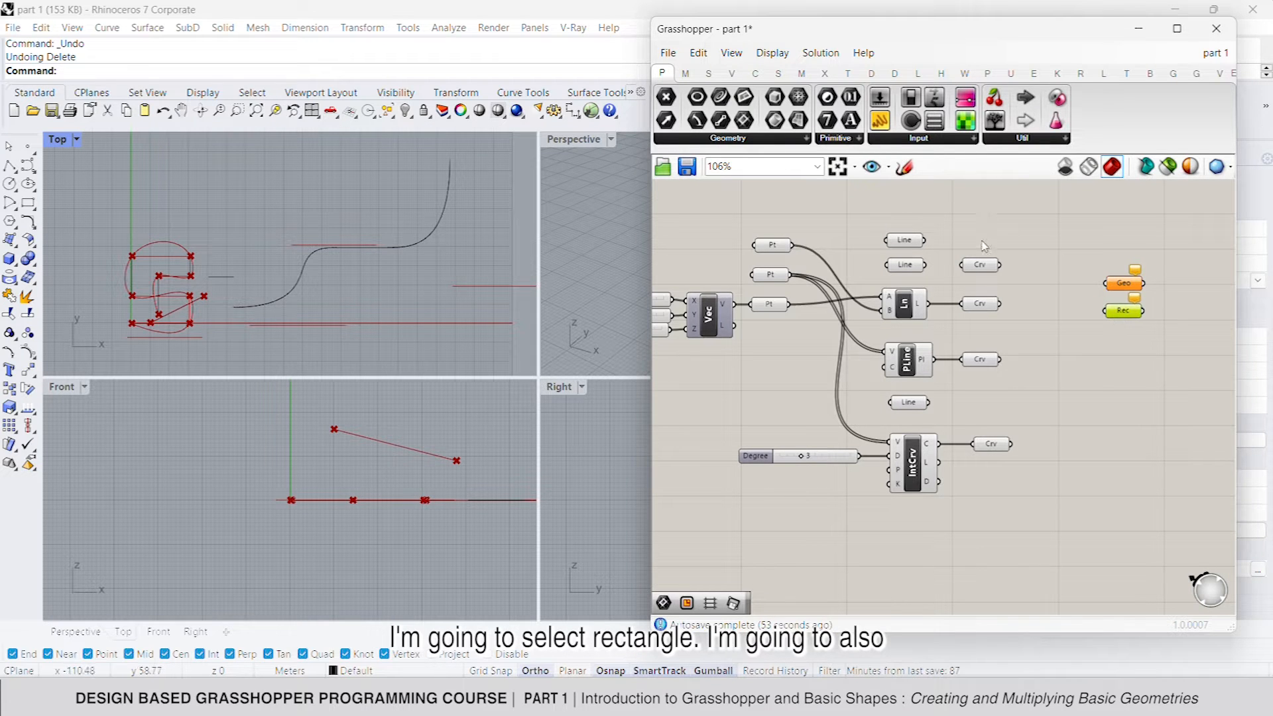
# Step: Add Surface and Brep parameters and line them up in a column beneath the Geometry and Rectangle parameters
pyautogui.moveTo(984, 246); pyautogui.dragTo(903, 237, button='right')
pyautogui.click(709, 139)
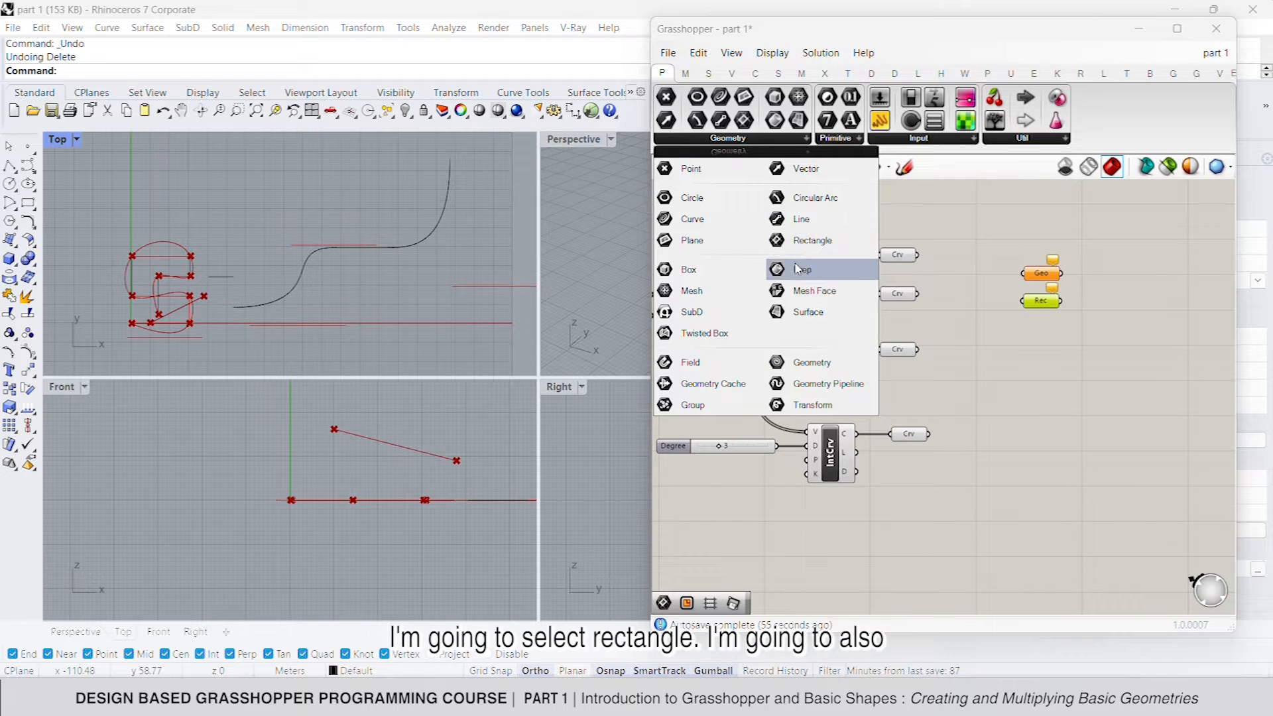
pyautogui.click(795, 312)
pyautogui.click(1147, 270)
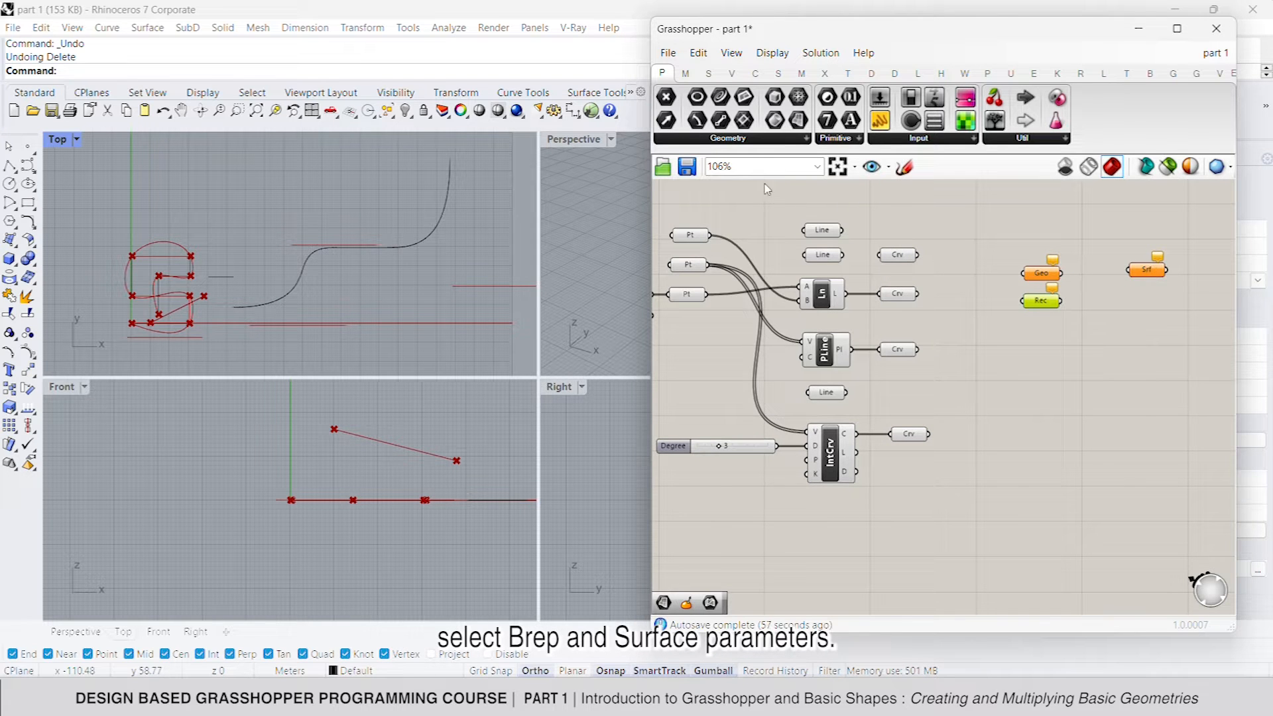
pyautogui.click(751, 140)
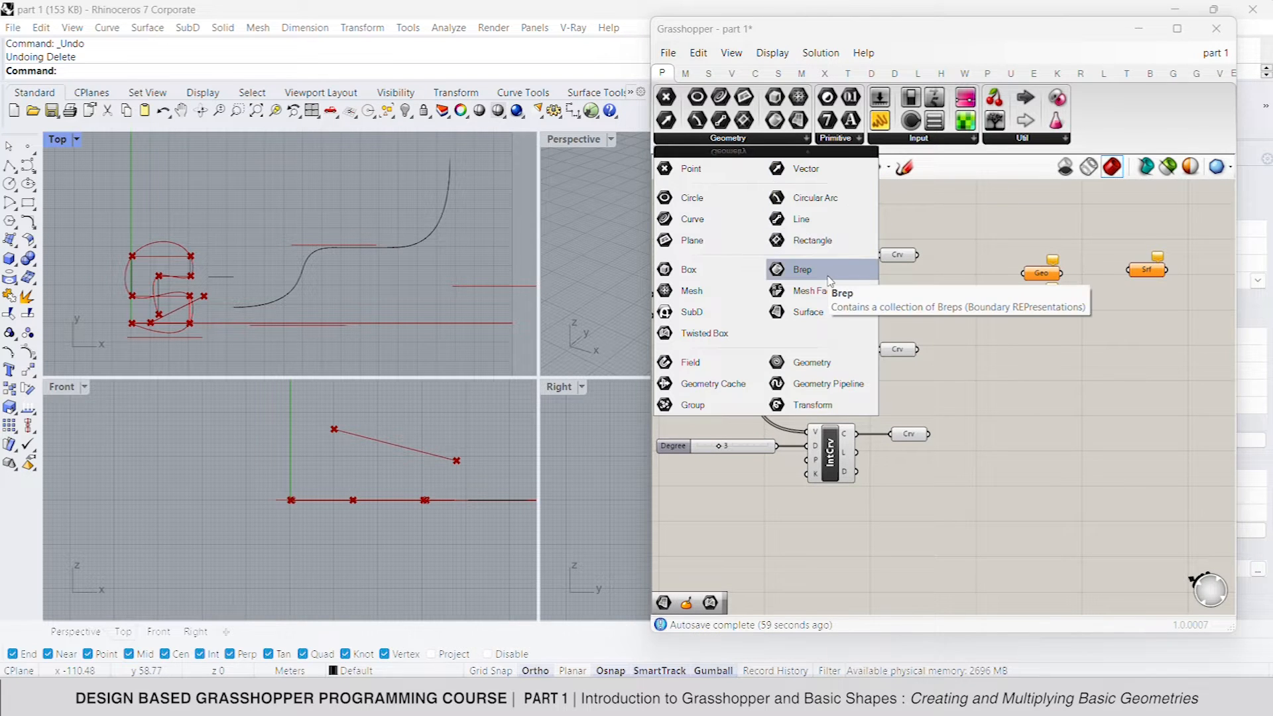
pyautogui.click(803, 269)
pyautogui.click(1090, 272)
pyautogui.moveTo(1150, 311); pyautogui.dragTo(943, 322, button='right')
pyautogui.moveTo(987, 346); pyautogui.dragTo(859, 337)
pyautogui.click(905, 317)
pyautogui.moveTo(905, 317); pyautogui.dragTo(1017, 302, button='right')
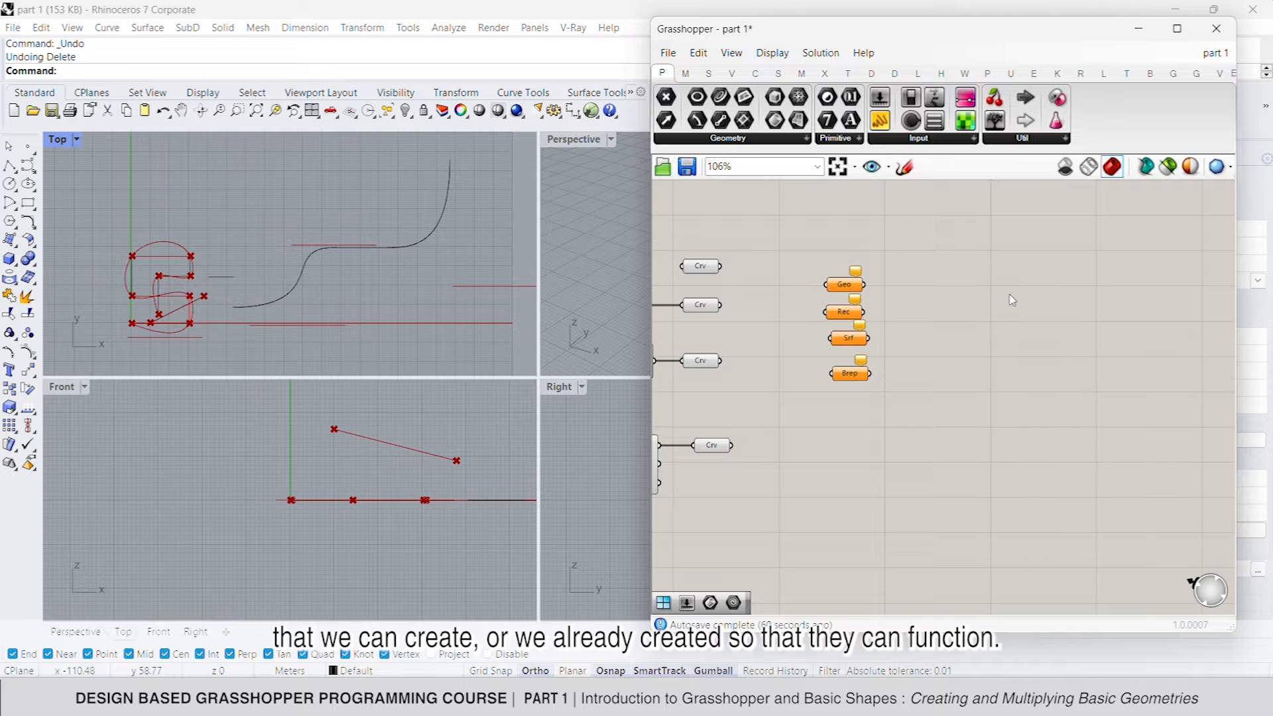
# Step: Add a Rectangle component that builds a rectangle on a plane, placed apart from the column of empty parameters
pyautogui.doubleClick(1011, 301)
pyautogui.write('rect')
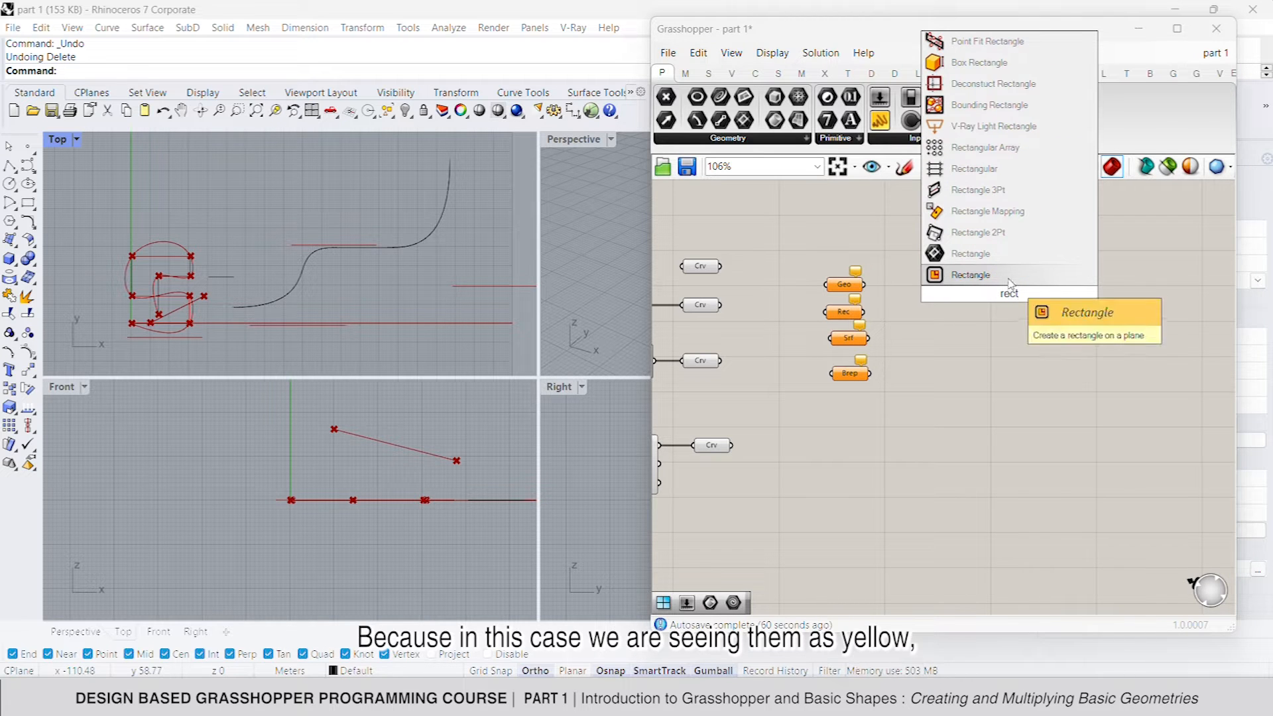
pyautogui.click(1011, 284)
pyautogui.moveTo(1010, 292); pyautogui.dragTo(1075, 306)
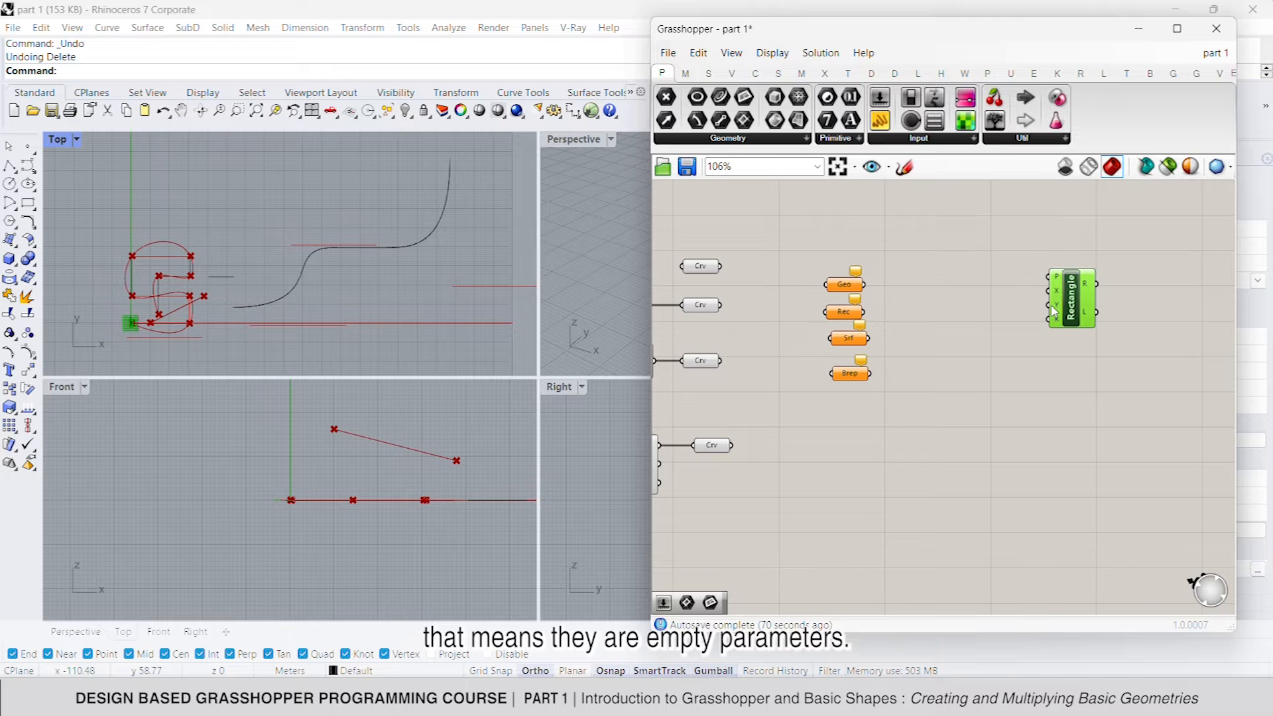
# Step: Create a number slider with value 10 and wire it to both the X and Y inputs of the Rectangle component
pyautogui.doubleClick(926, 294)
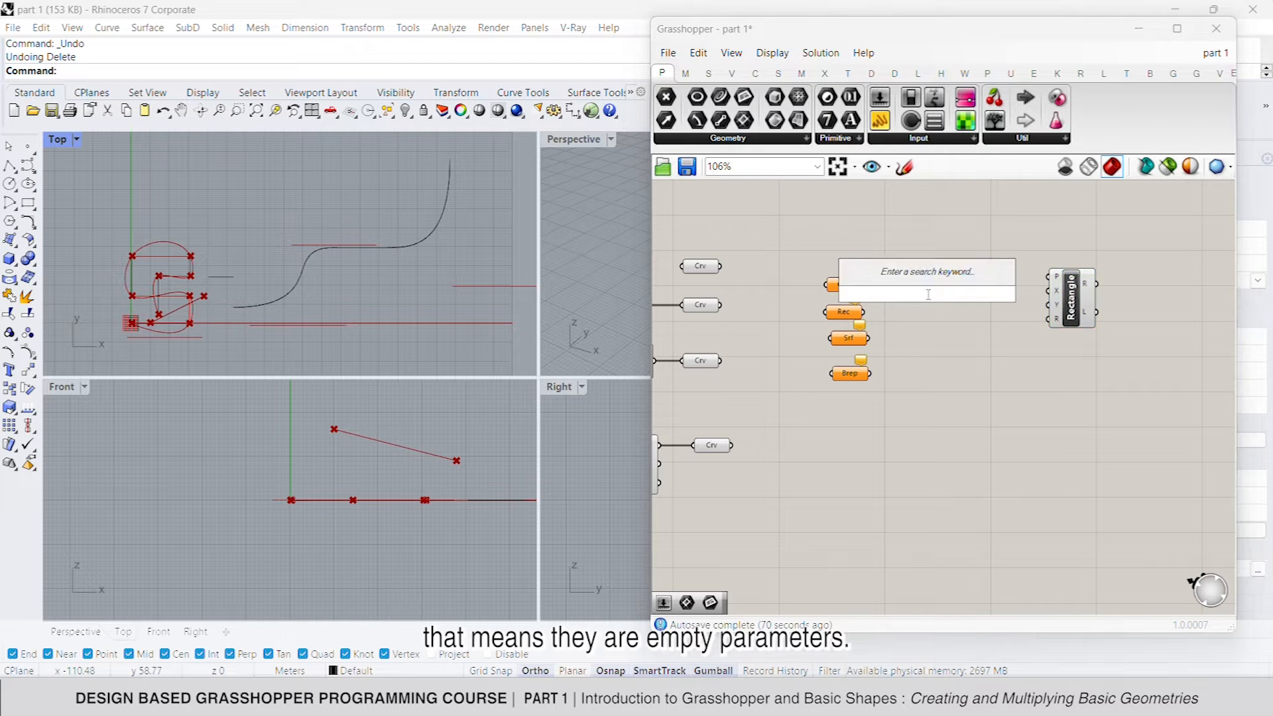
pyautogui.write('10')
pyautogui.press('Return')
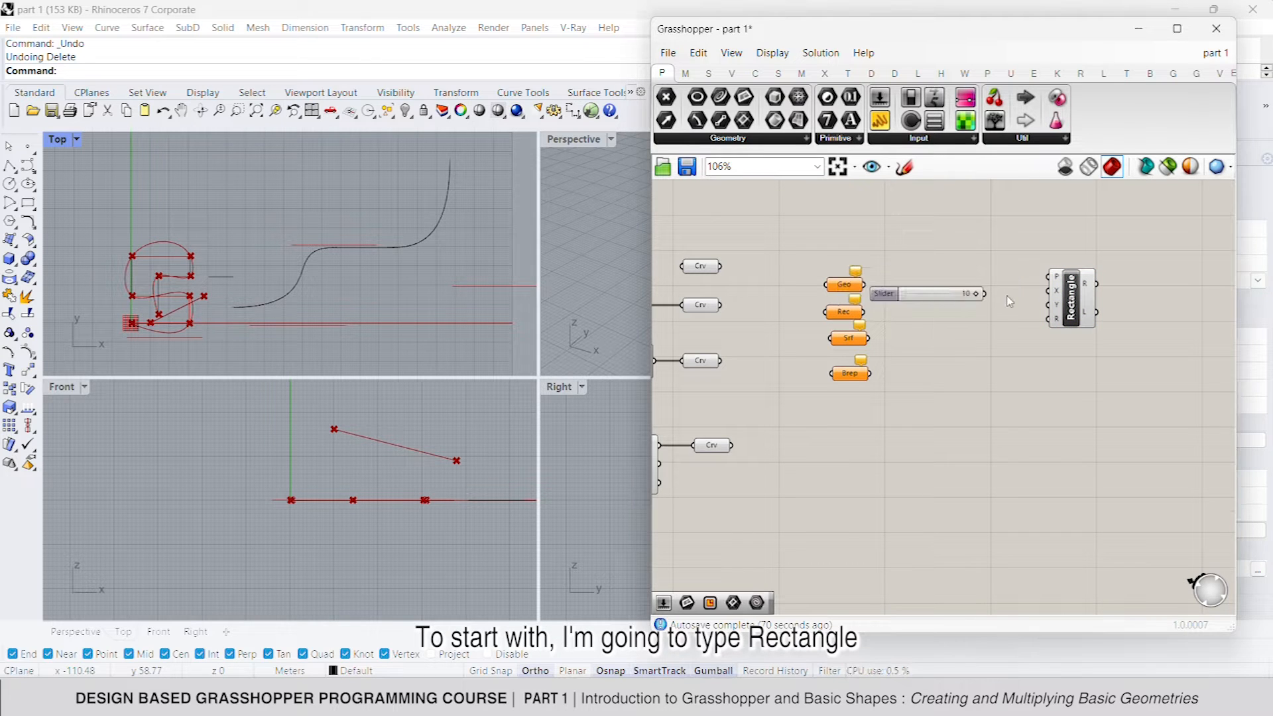
pyautogui.moveTo(981, 294); pyautogui.dragTo(1049, 291)
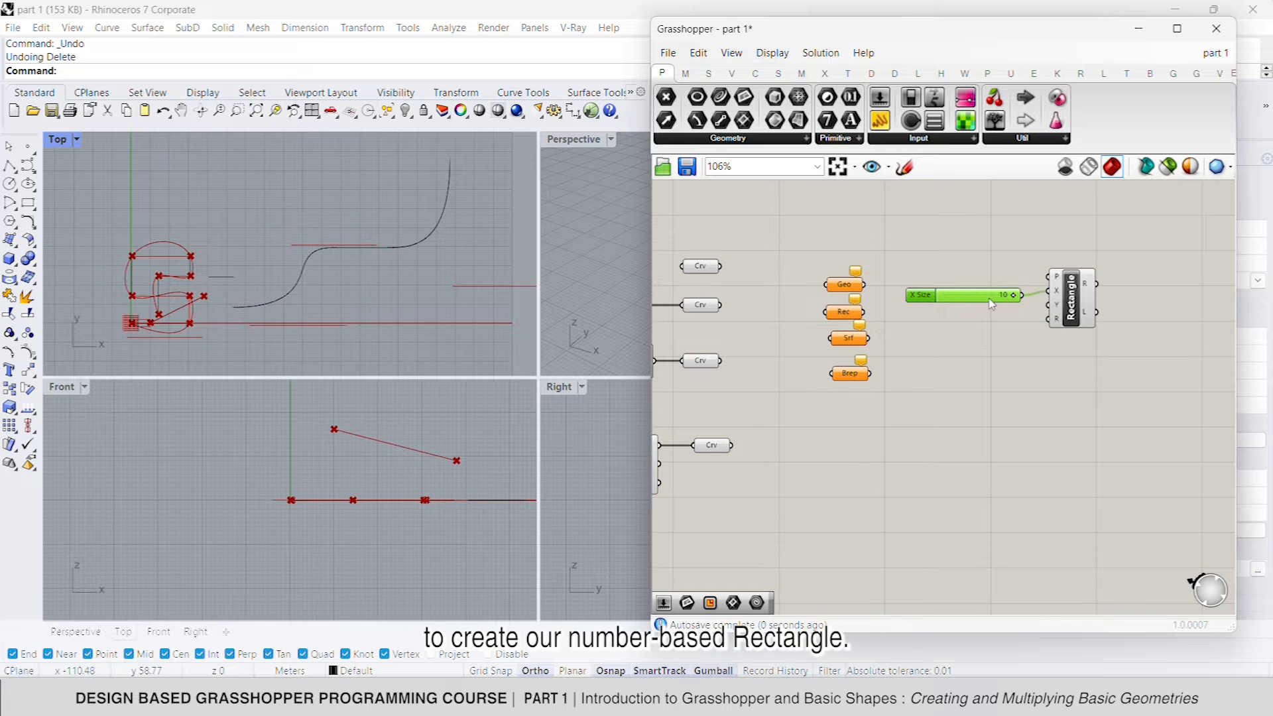
pyautogui.click(1066, 305)
pyautogui.scroll(5, 147, 307)
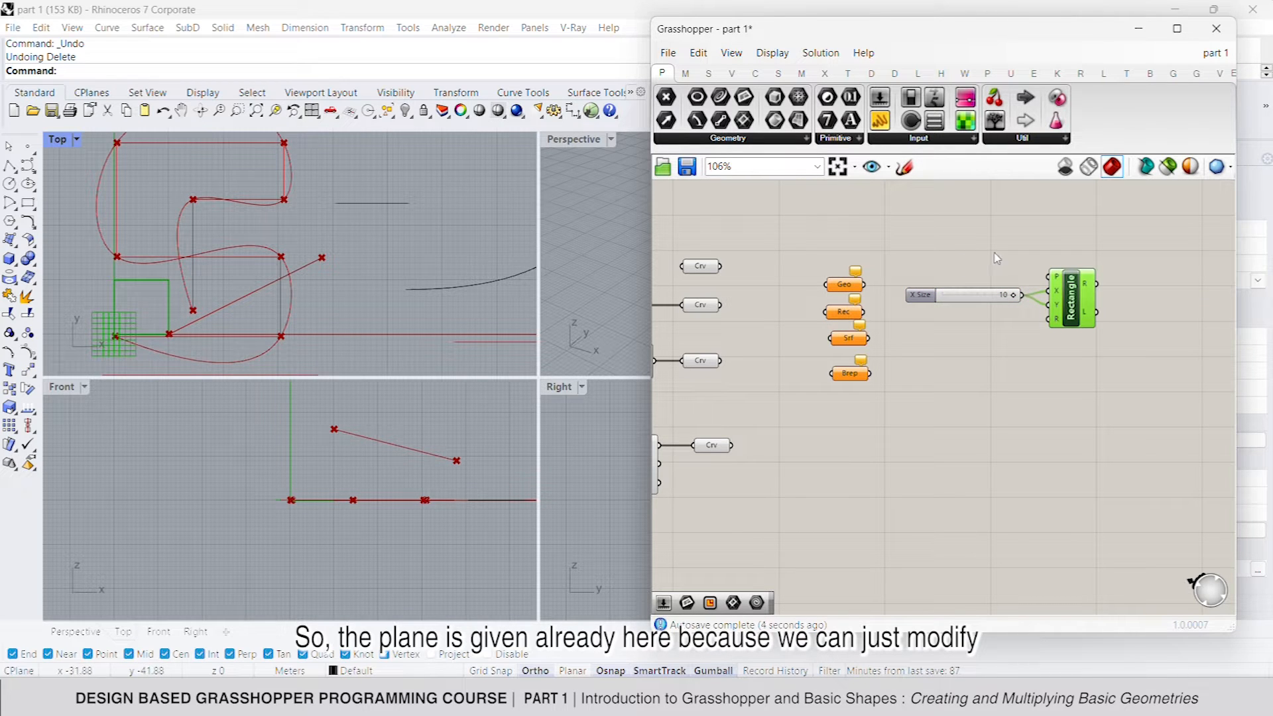
# Step: Extract the Rectangle component's plane input as a separate P parameter
pyautogui.rightClick(1056, 275)
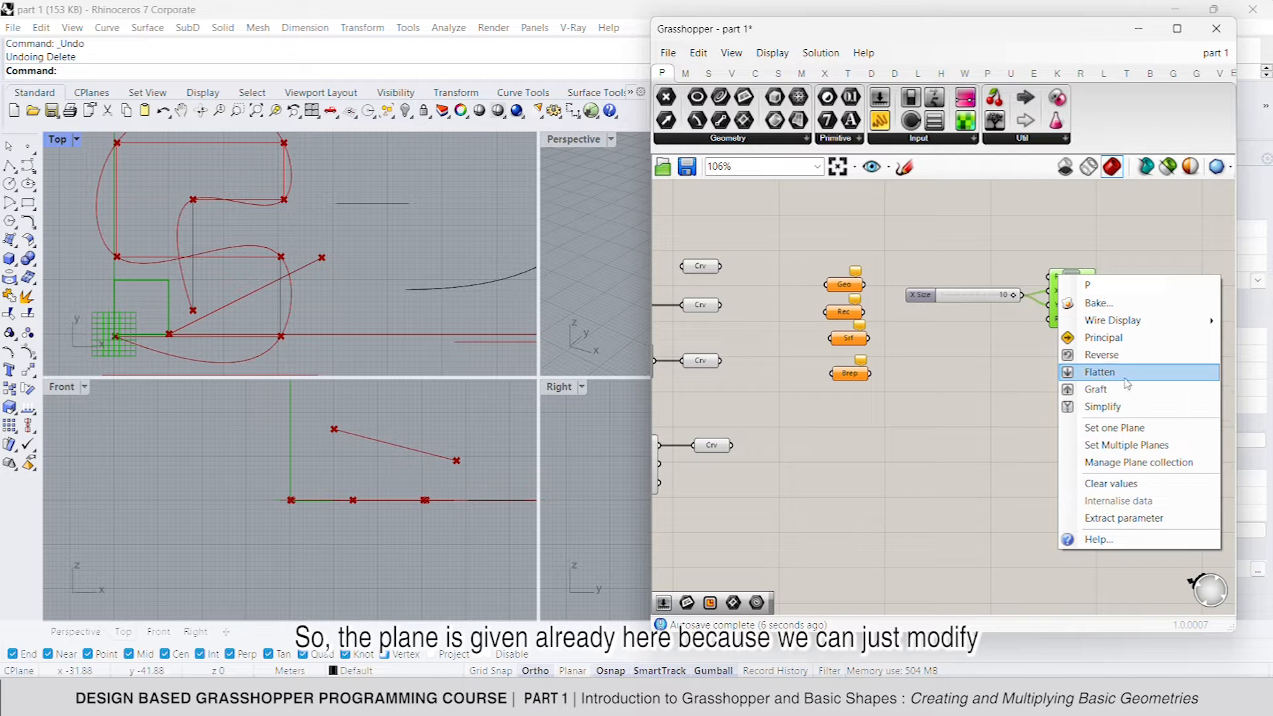
pyautogui.click(1118, 518)
pyautogui.moveTo(868, 292); pyautogui.dragTo(820, 292, button='right')
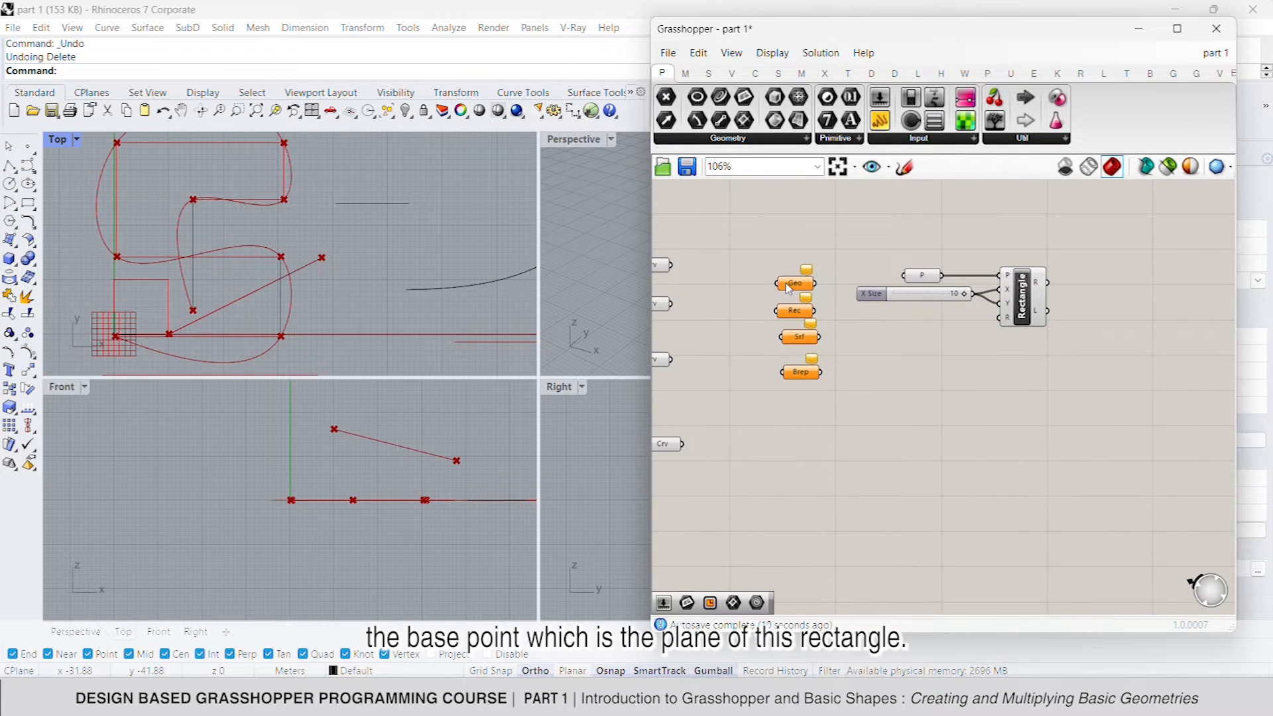
# Step: Move the Geo and Rec parameters beside the Rectangle component and wire its R output to Geo
pyautogui.moveTo(771, 254); pyautogui.dragTo(1047, 282)
pyautogui.click(1100, 365)
pyautogui.click(1125, 287)
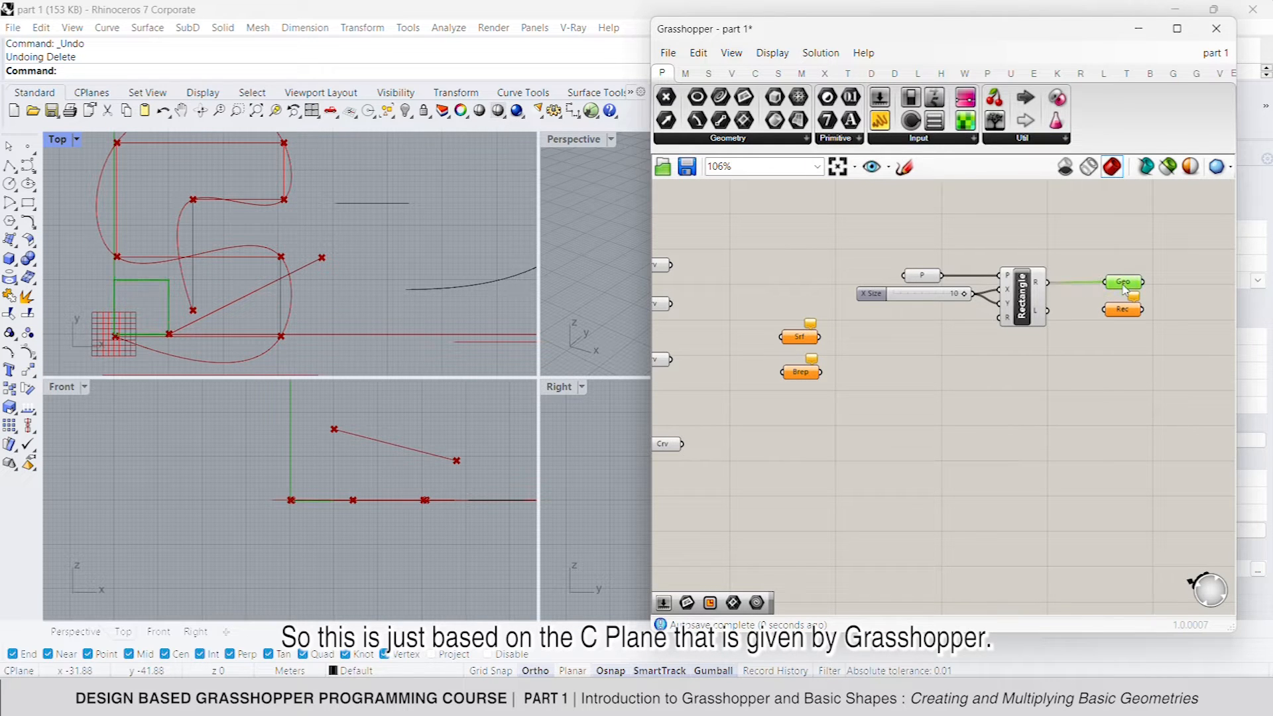
pyautogui.click(1019, 290)
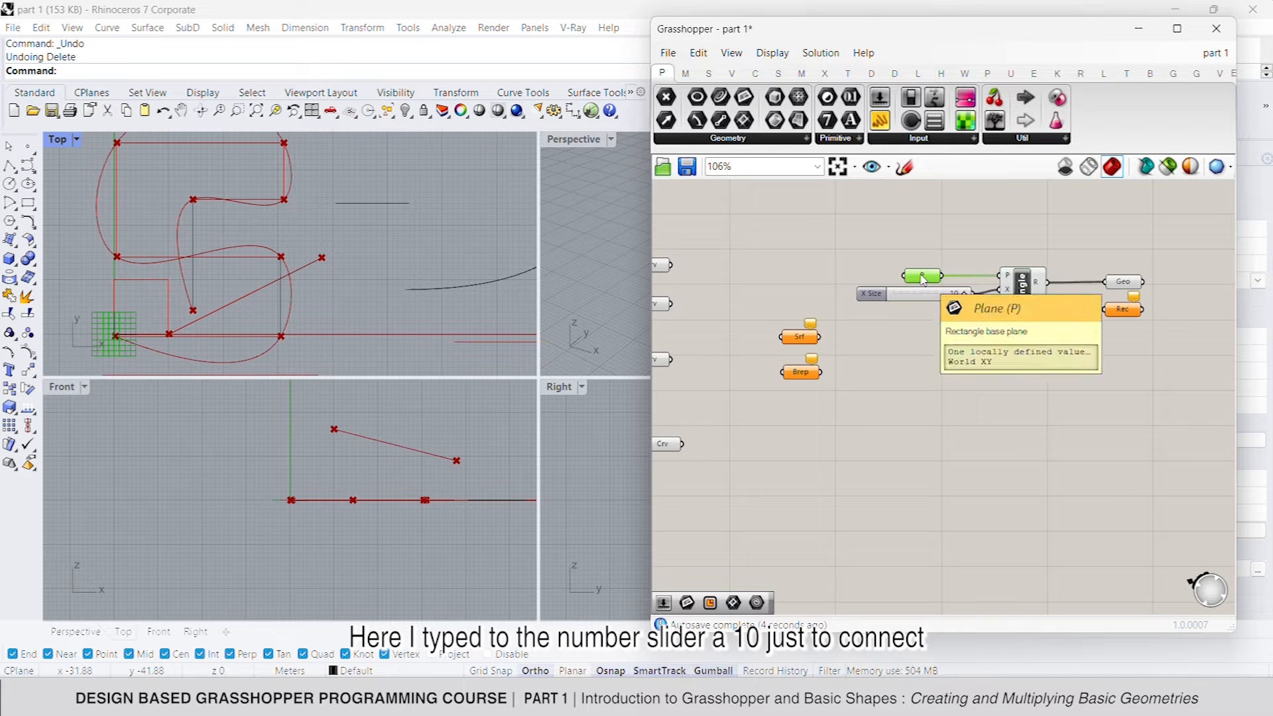
pyautogui.moveTo(1048, 361); pyautogui.dragTo(896, 229)
pyautogui.rightClick(1049, 203)
pyautogui.click(1061, 237)
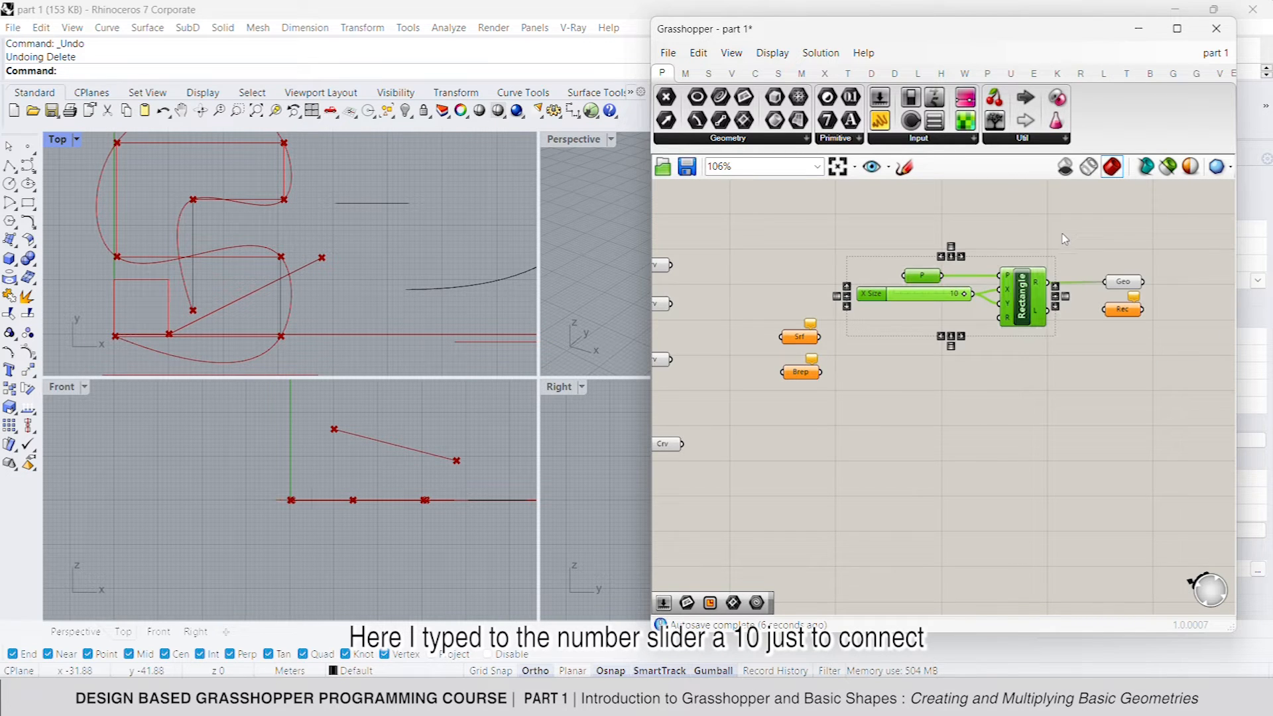
# Step: Rewire the Rectangle component's R output to the Rec parameter instead of the Geo parameter
pyautogui.click(1176, 288)
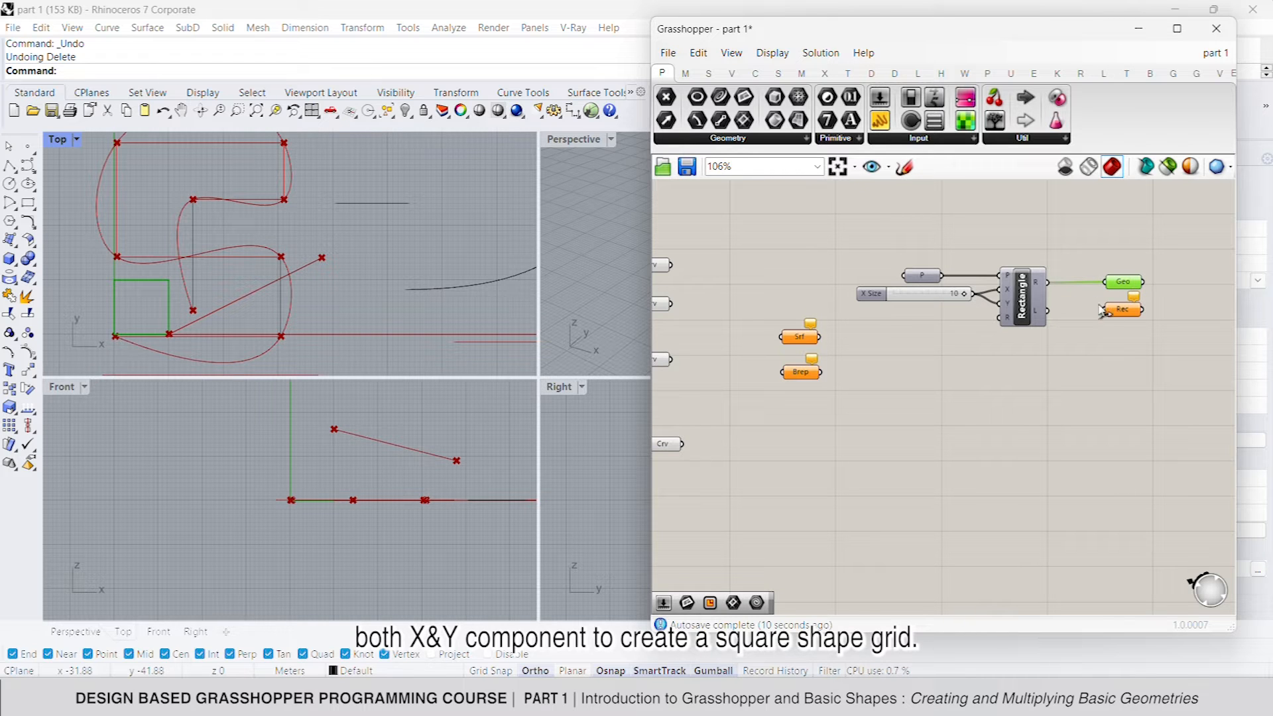
pyautogui.moveTo(1055, 288); pyautogui.dragTo(1115, 285)
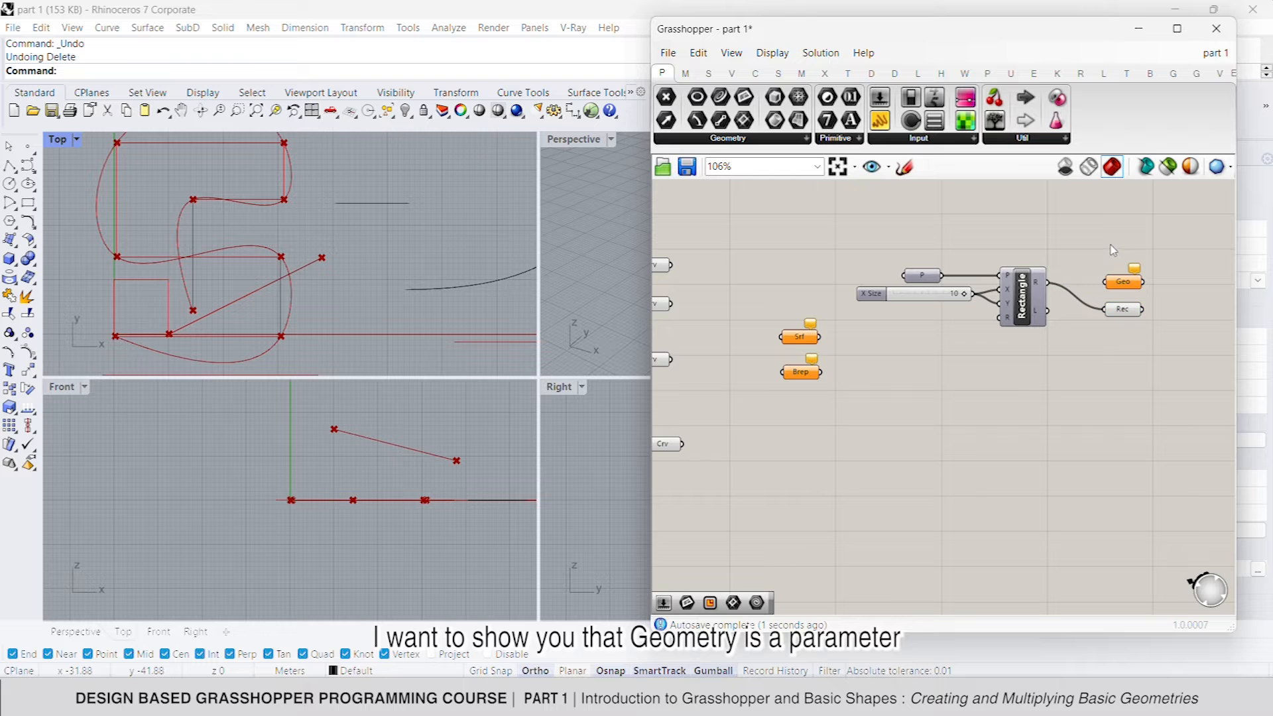
# Step: Try feeding the Geo parameter from the uppermost Crv parameter, and disconnect that wire again
pyautogui.click(1119, 283)
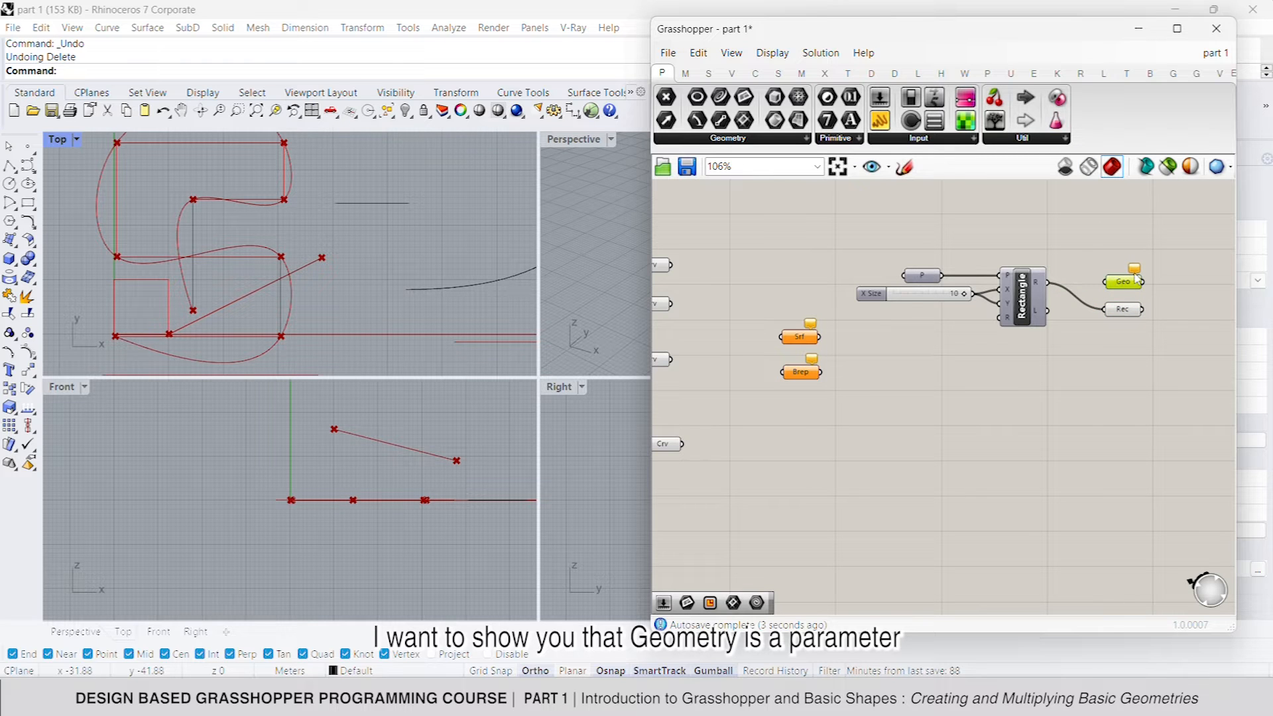
pyautogui.moveTo(1104, 282); pyautogui.dragTo(780, 268)
pyautogui.scroll(-2, 1035, 269)
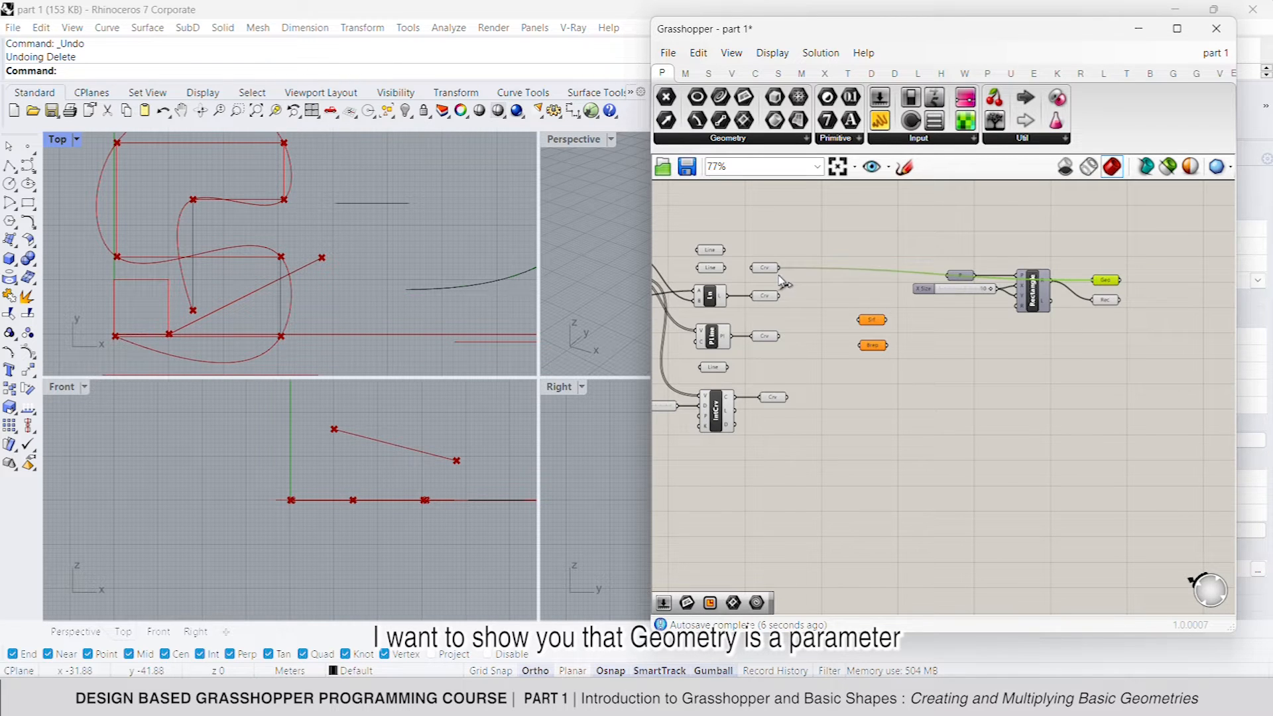
pyautogui.click(1104, 262)
pyautogui.keyDown('ctrl'); pyautogui.moveTo(1095, 281); pyautogui.dragTo(780, 269); pyautogui.keyUp('ctrl')
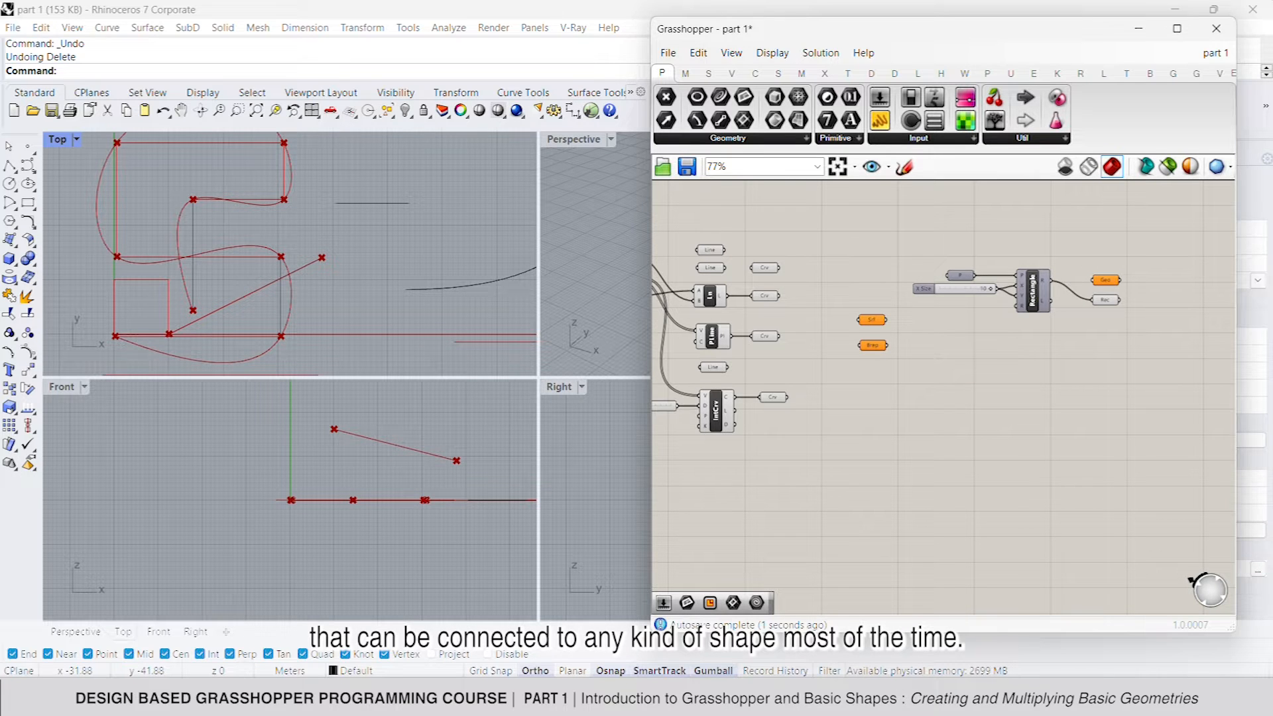
# Step: Set the X Size slider of the rectangle to 6
pyautogui.scroll(5, 1012, 282)
pyautogui.moveTo(961, 301); pyautogui.dragTo(913, 312)
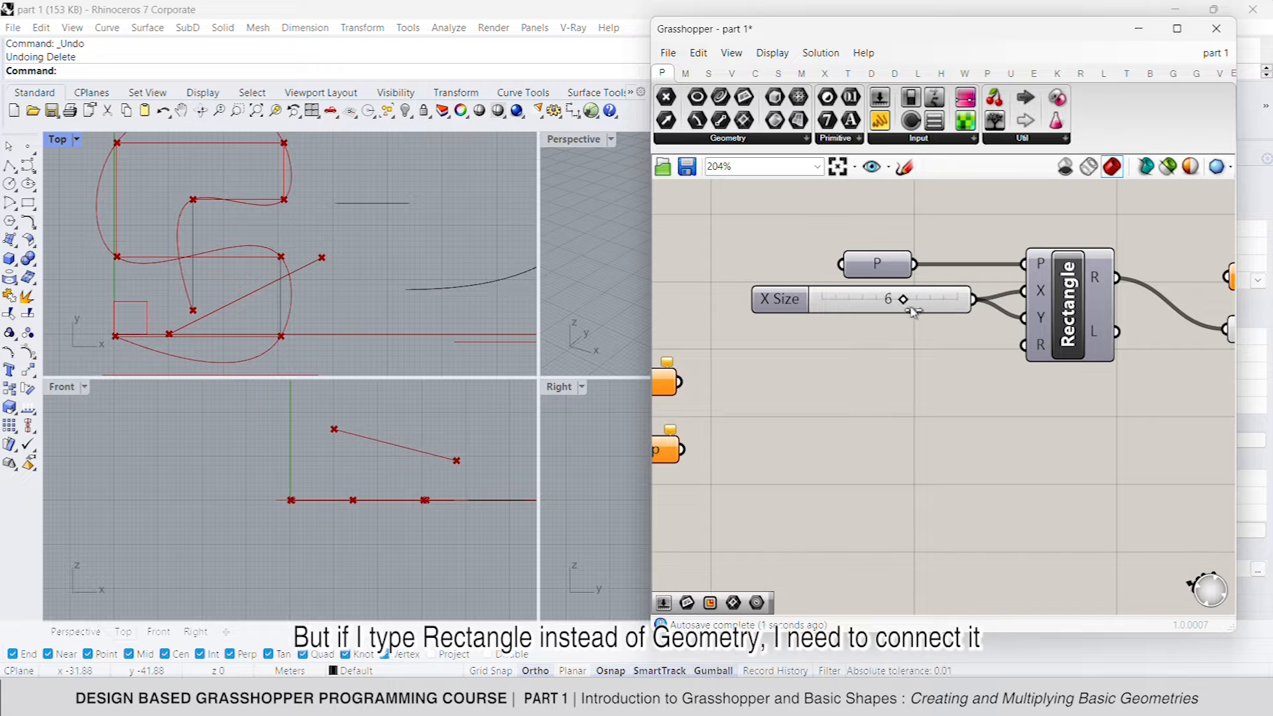
# Step: Wire the uppermost Pt parameter to the P plane parameter and highlight the rectangle based on that point
pyautogui.scroll(-3, 914, 312)
pyautogui.moveTo(973, 364); pyautogui.dragTo(1108, 370, button='right')
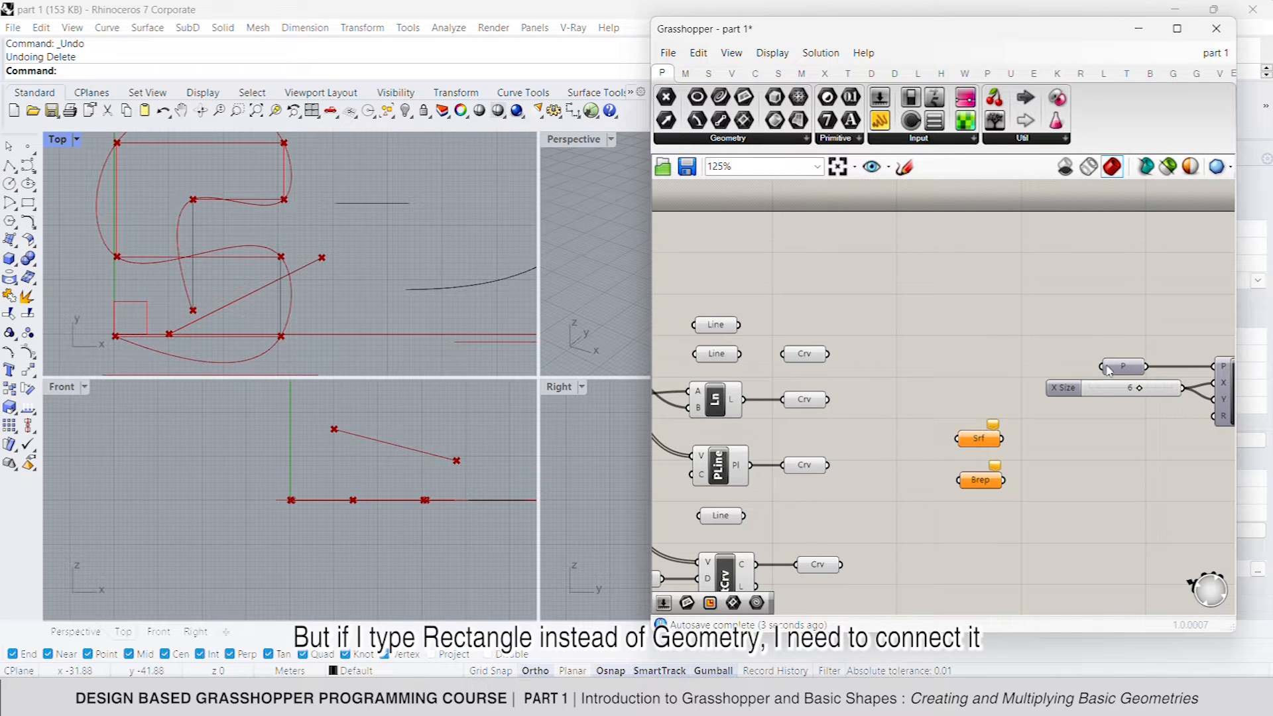
pyautogui.scroll(-2, 1104, 373)
pyautogui.moveTo(1112, 376); pyautogui.dragTo(737, 352)
pyautogui.click(725, 352)
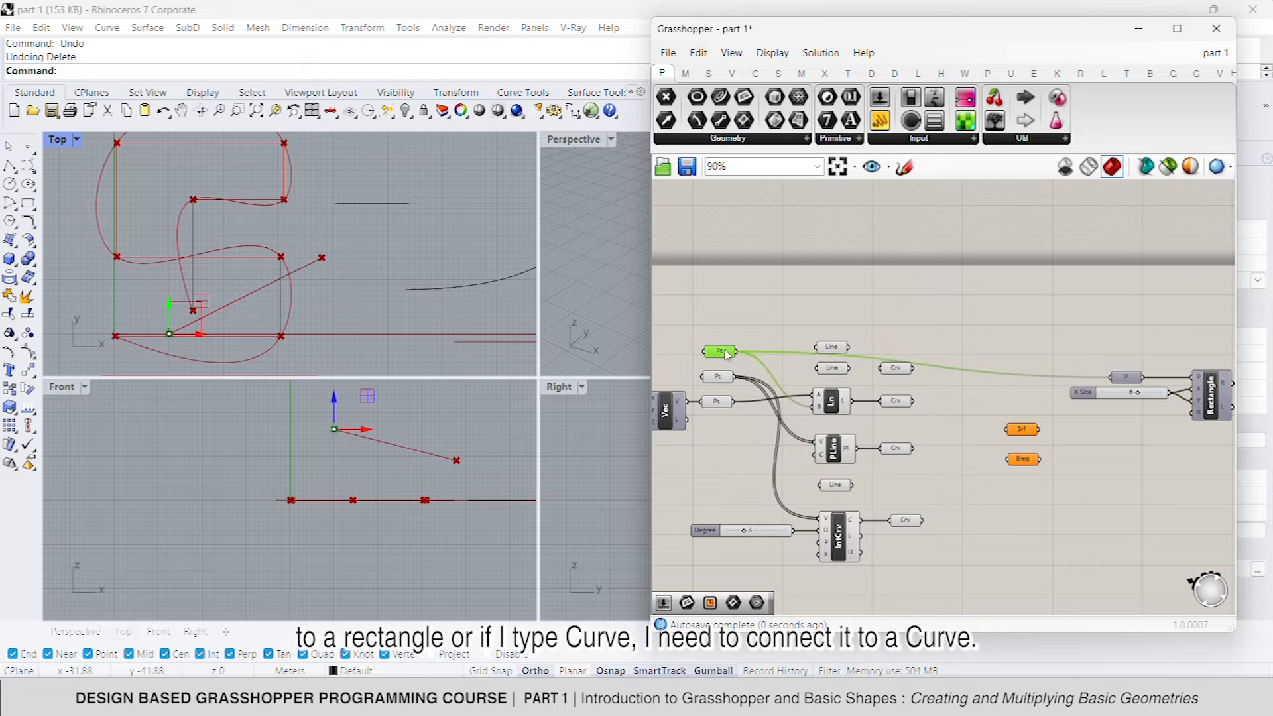
pyautogui.moveTo(1147, 392); pyautogui.dragTo(1194, 390, button='right')
pyautogui.click(1191, 384)
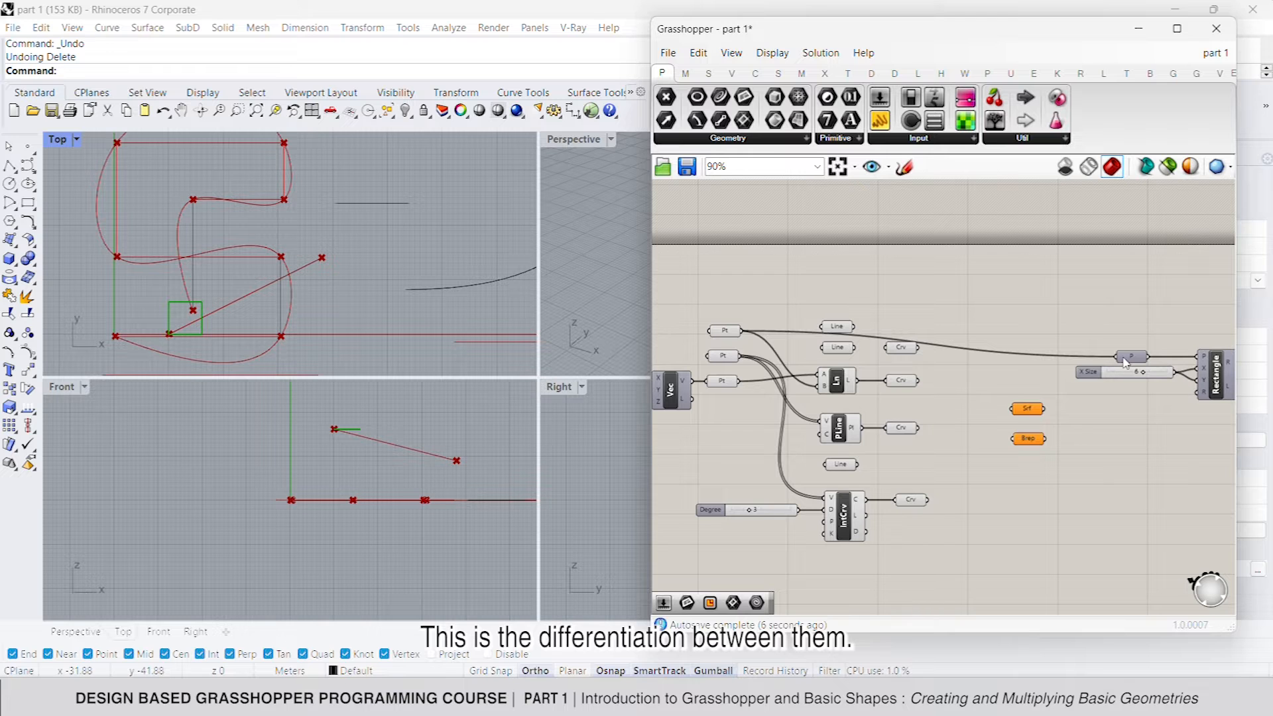
# Step: Feed the P plane parameter from the middle Pt parameter so a rectangle is based on each of its points
pyautogui.moveTo(1125, 362); pyautogui.dragTo(742, 364)
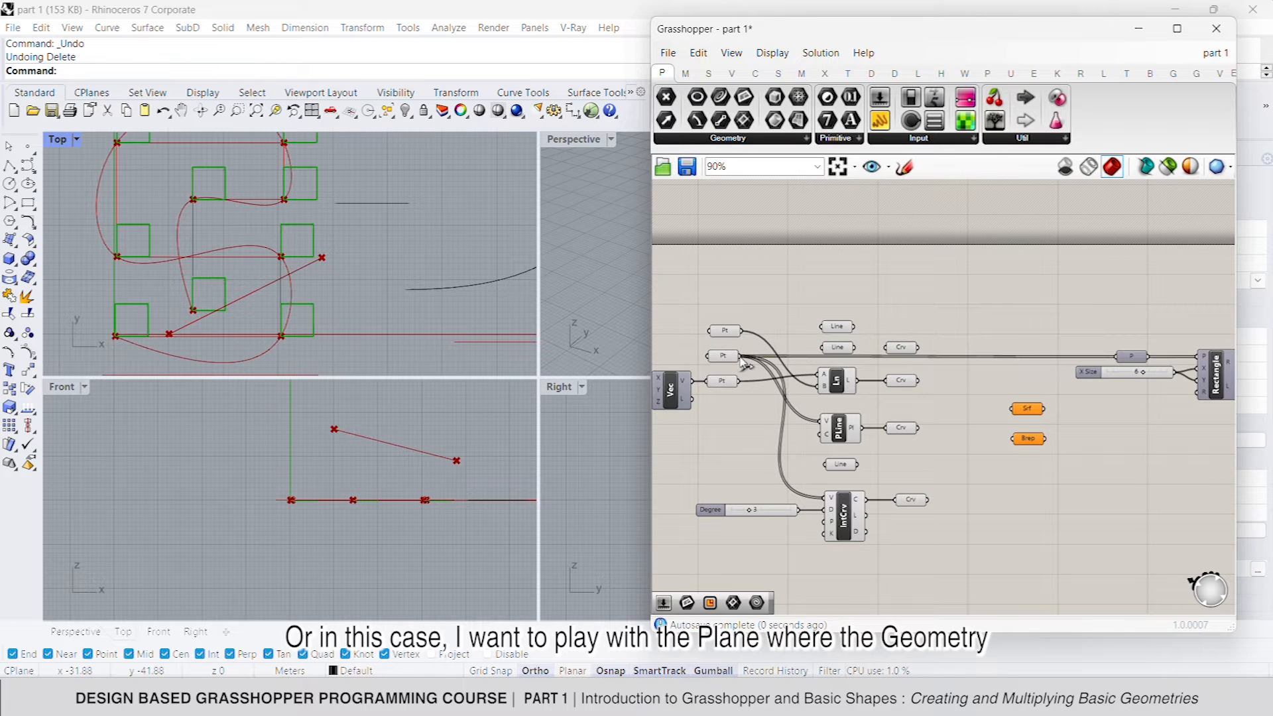
pyautogui.moveTo(1072, 446); pyautogui.dragTo(965, 435, button='right')
pyautogui.moveTo(1035, 398); pyautogui.dragTo(1178, 433, button='right')
pyautogui.click(1098, 418)
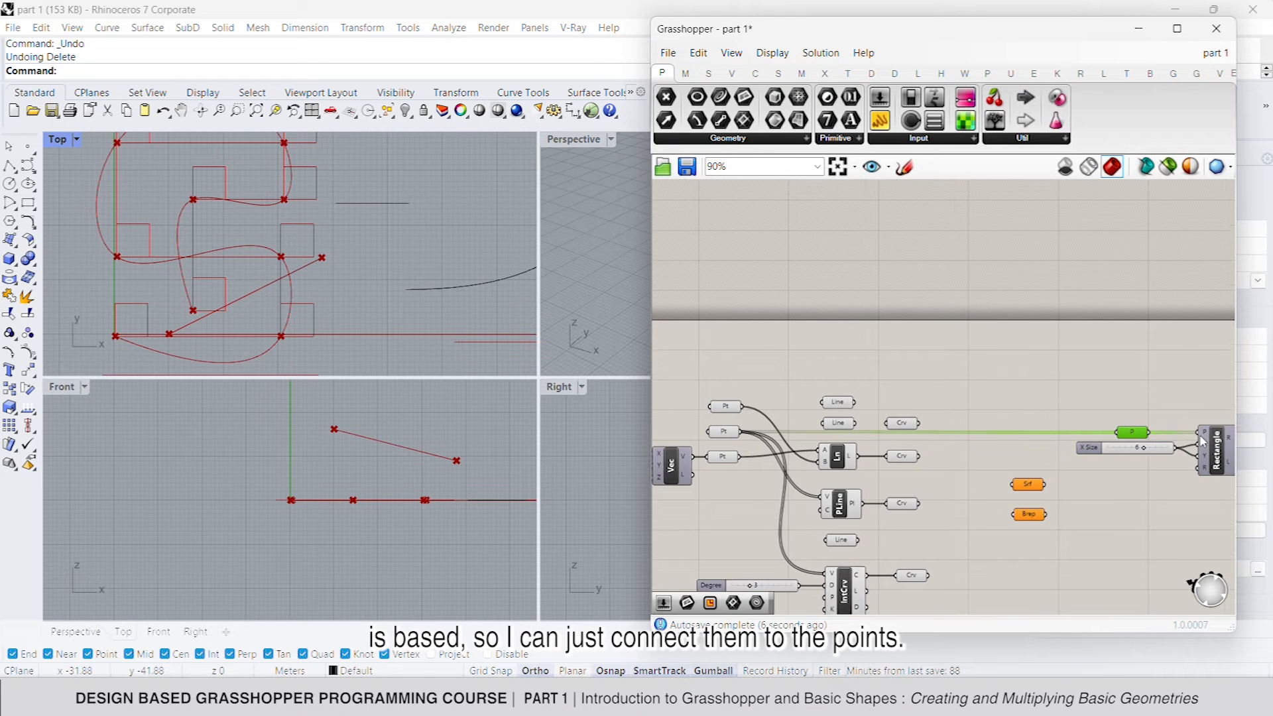
# Step: Wire the middle Pt parameter directly to the Rectangle component's P input and delete the extracted plane parameter
pyautogui.moveTo(1199, 434); pyautogui.dragTo(741, 432)
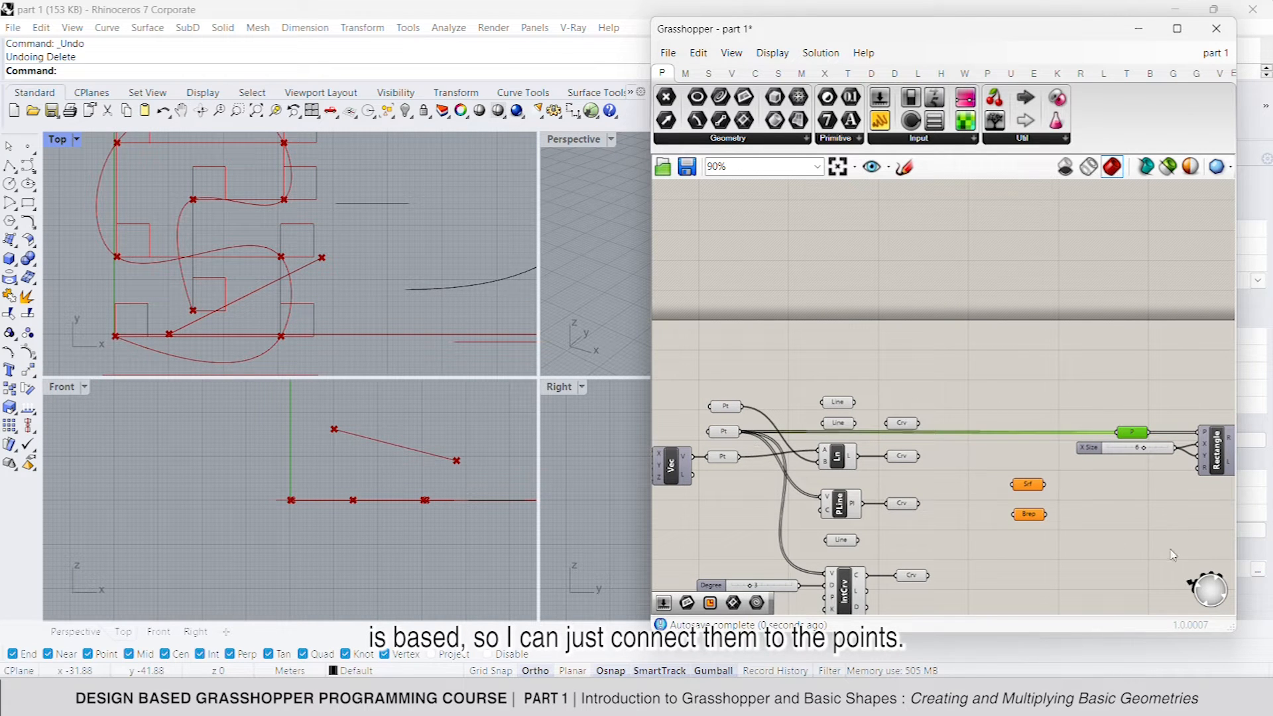
pyautogui.moveTo(1171, 551); pyautogui.dragTo(1074, 545, button='right')
pyautogui.moveTo(1043, 432); pyautogui.dragTo(1046, 396)
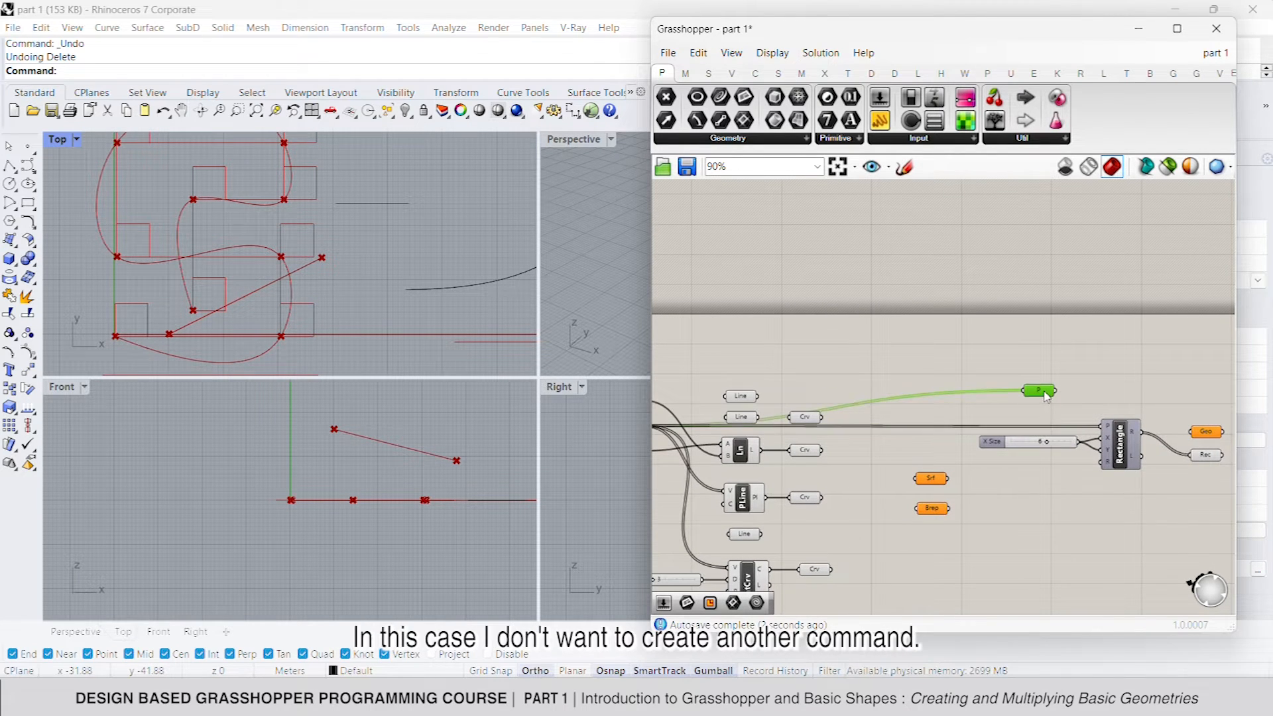
pyautogui.press('Delete')
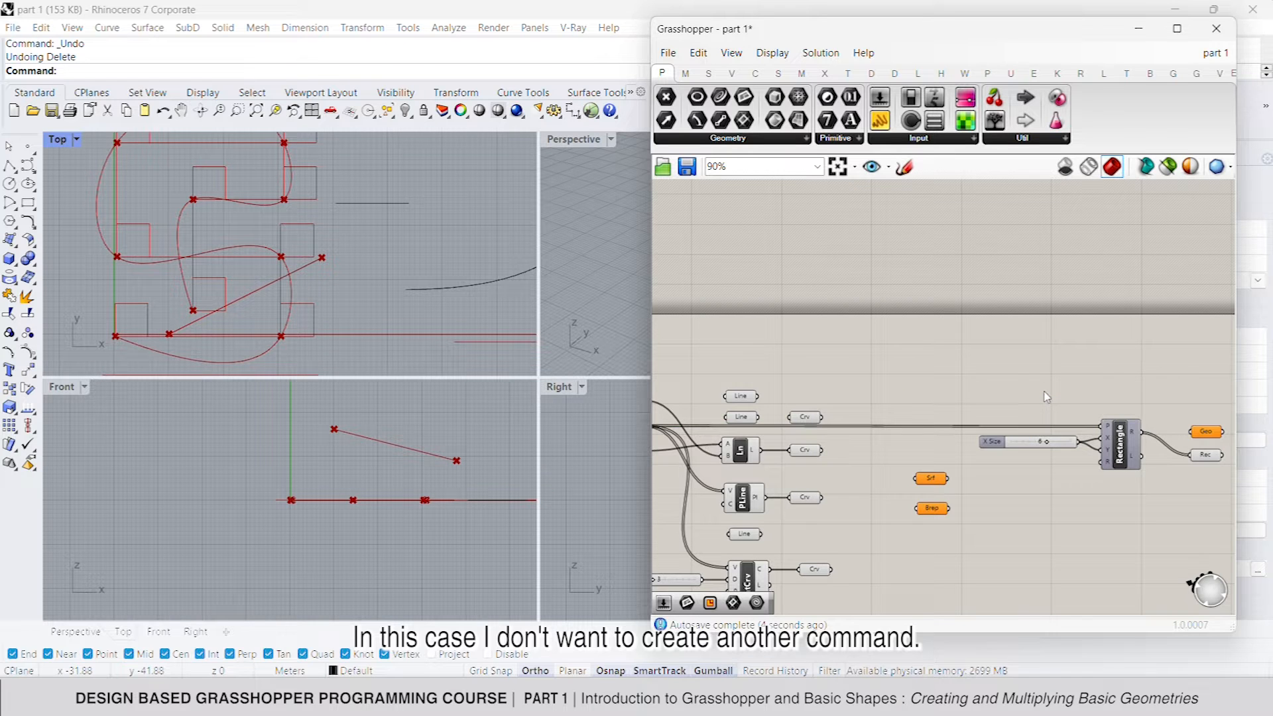
# Step: Connect the Rectangle component's P input to the lowest Pt parameter, the one fed by the Vec component
pyautogui.scroll(-2, 1055, 404)
pyautogui.moveTo(1142, 436); pyautogui.dragTo(751, 457)
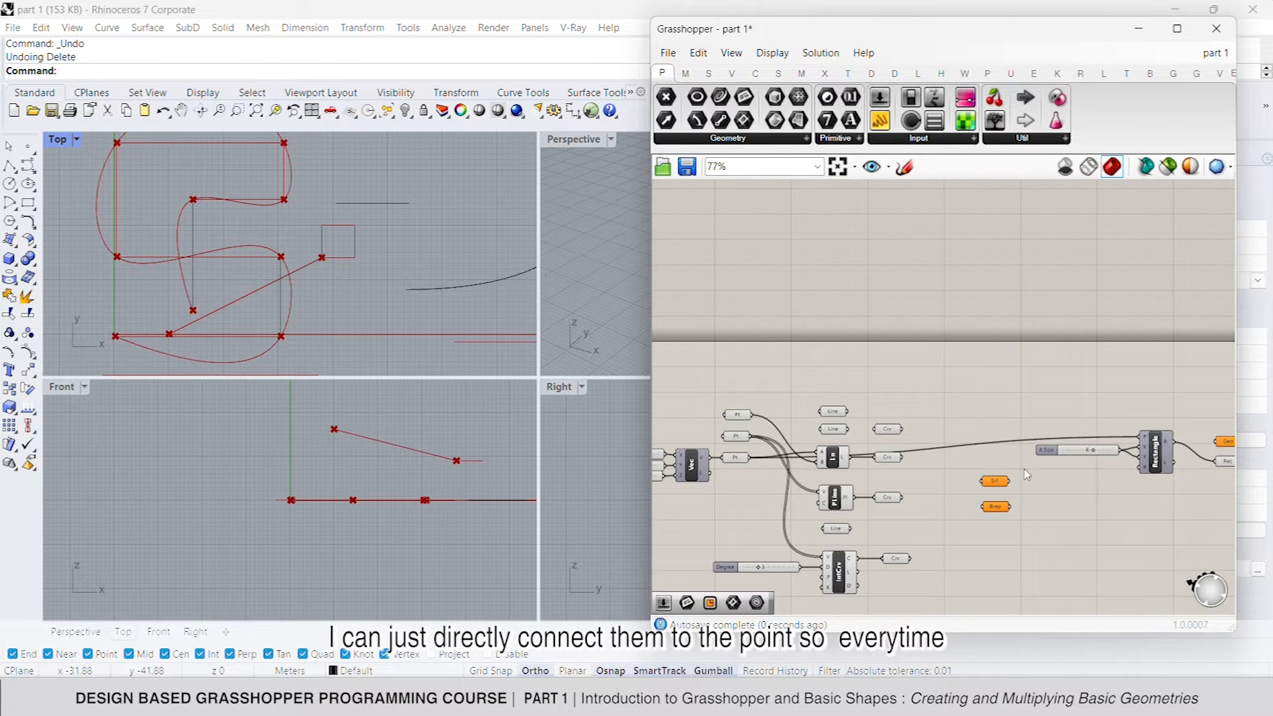
pyautogui.scroll(-1, 1026, 474)
pyautogui.click(774, 462)
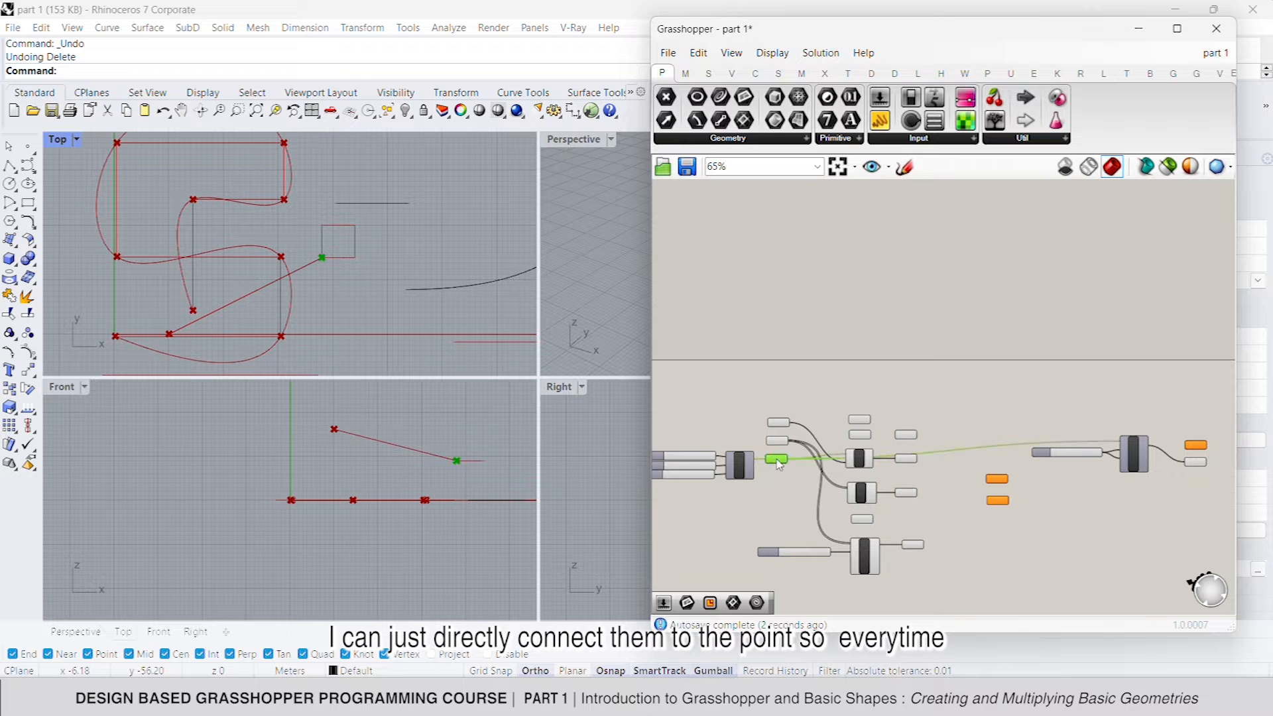
# Step: Select the Rectangle component's Rec parameter to highlight the rectangle built on the vector-based point
pyautogui.scroll(3, 915, 458)
pyautogui.scroll(-2, 1081, 445)
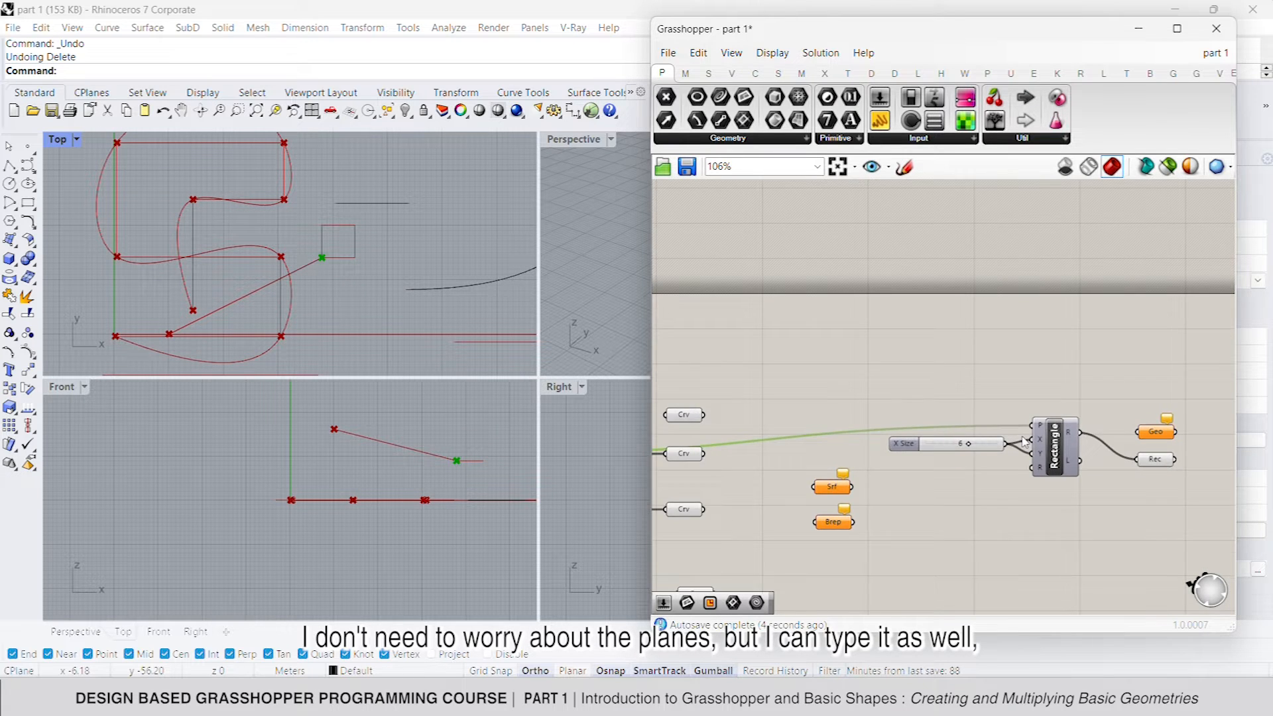
pyautogui.click(1043, 437)
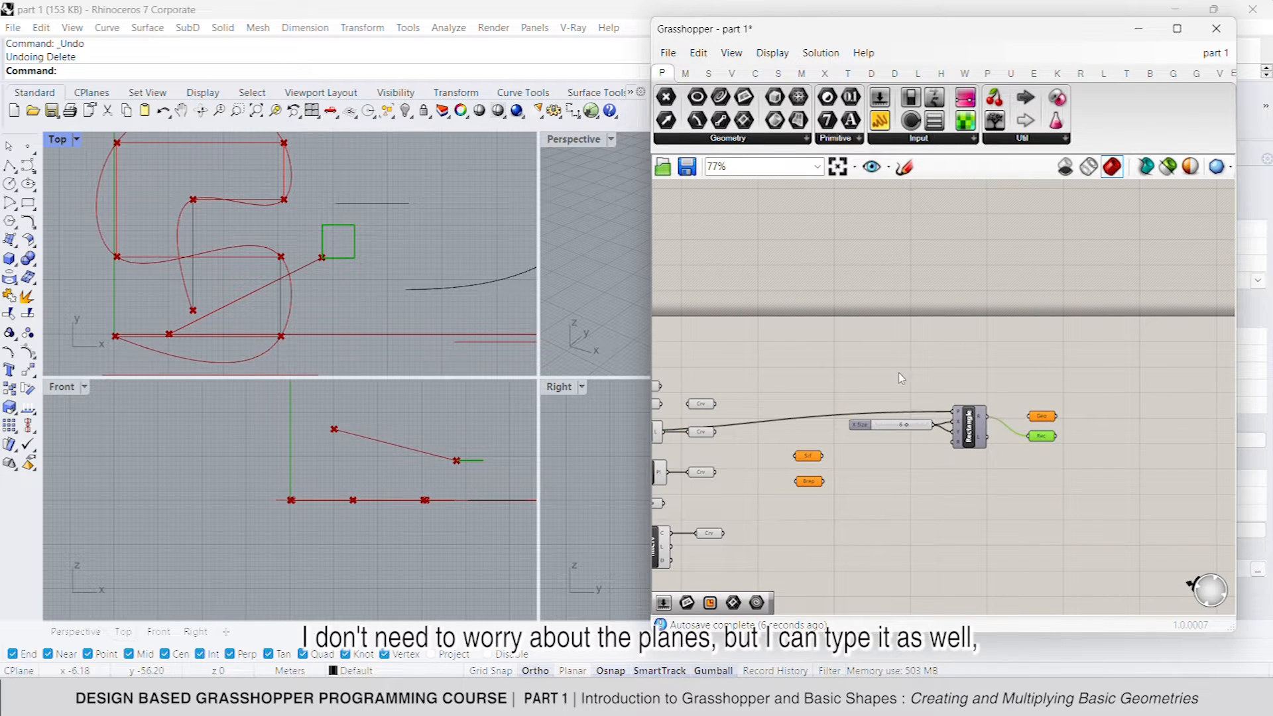
pyautogui.click(1018, 429)
pyautogui.scroll(-2, 995, 437)
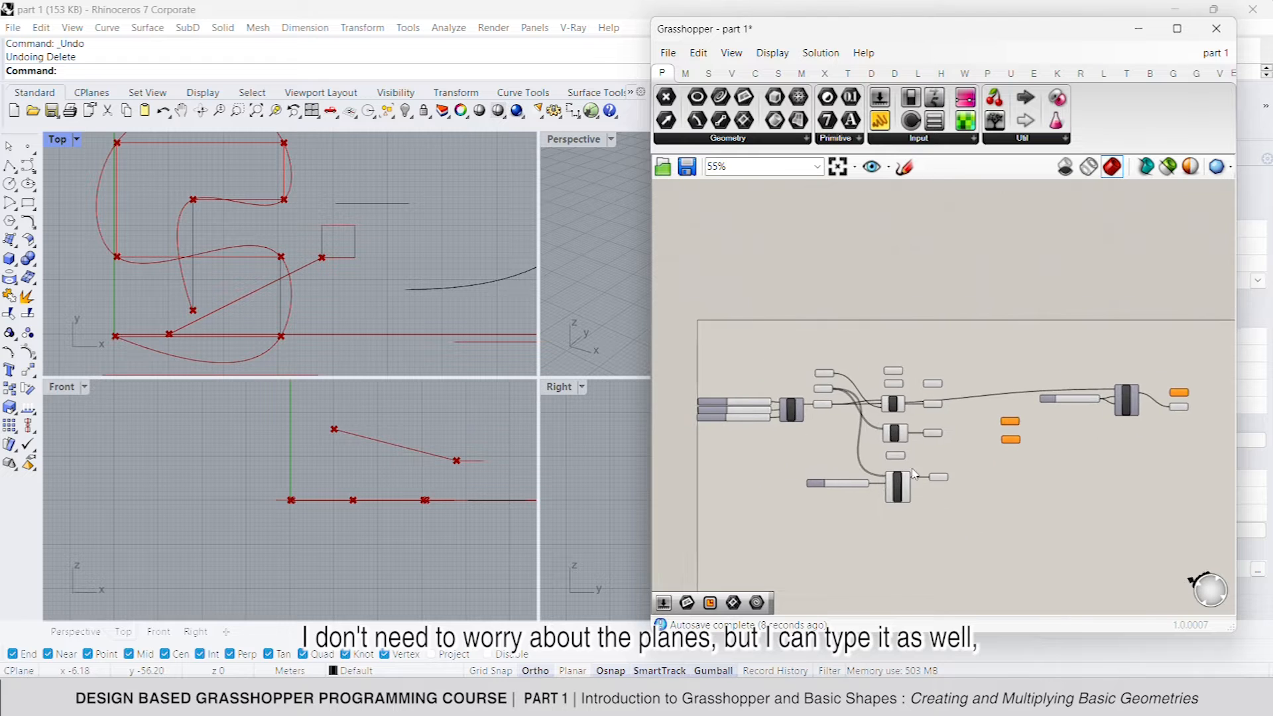
# Step: Turn off the preview of the existing point, line, polyline and curve components so only the rectangle stays displayed
pyautogui.scroll(3, 921, 489)
pyautogui.moveTo(986, 616); pyautogui.dragTo(698, 270)
pyautogui.rightClick(912, 269)
pyautogui.click(968, 294)
pyautogui.click(974, 296)
pyautogui.click(352, 251)
pyautogui.moveTo(476, 275); pyautogui.dragTo(383, 287, button='right')
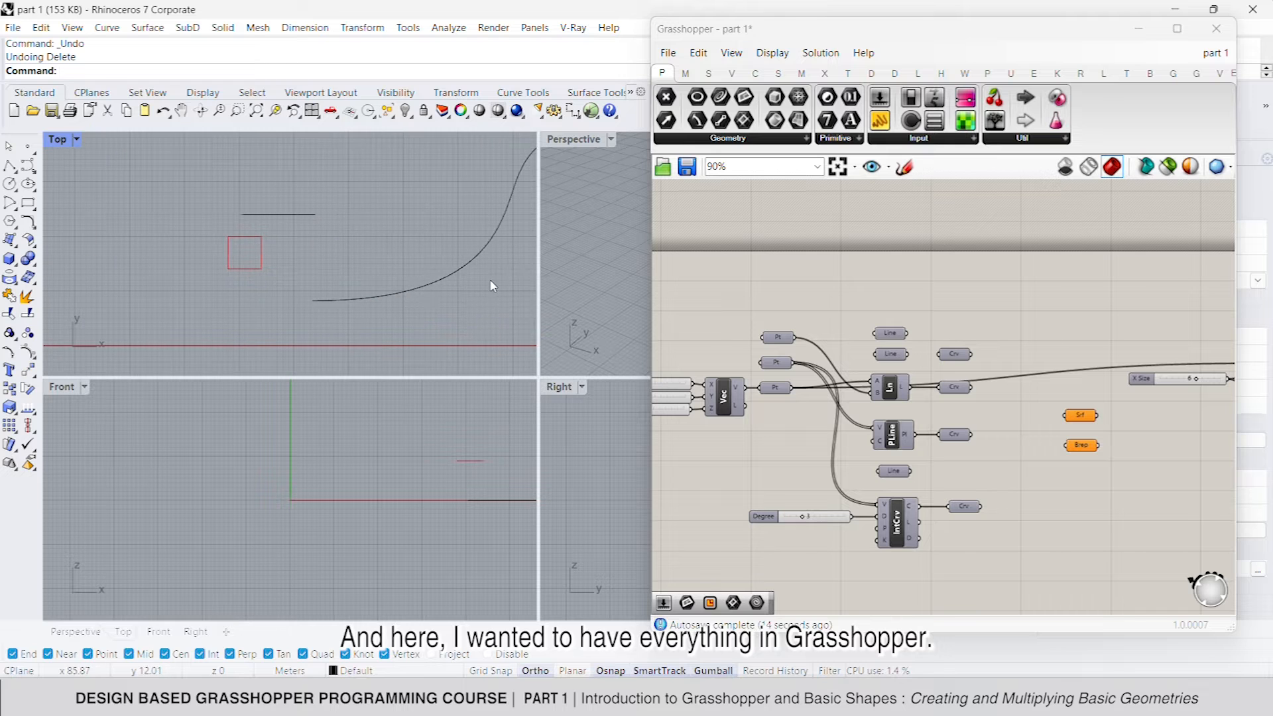
# Step: Delete the two referenced Rhino curves to test their link to the Crv parameter, and undo the deletion
pyautogui.scroll(-3, 404, 285)
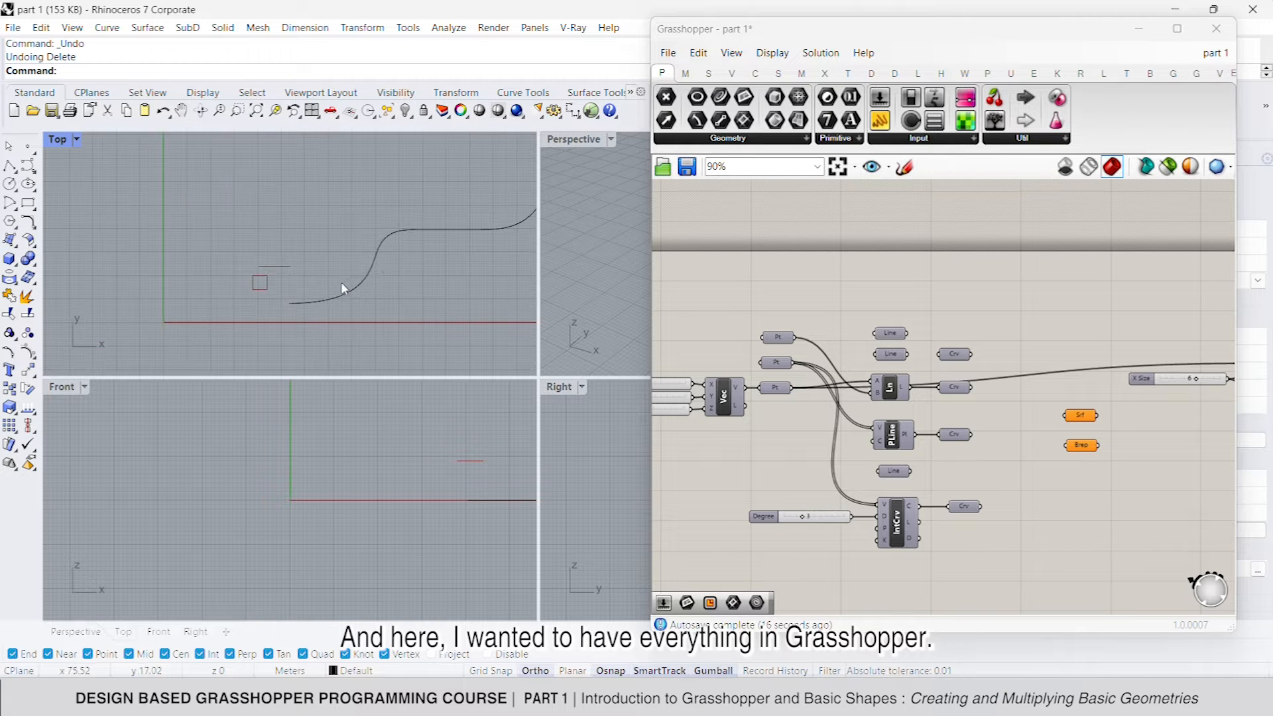
pyautogui.moveTo(484, 315); pyautogui.dragTo(279, 211)
pyautogui.press('Delete')
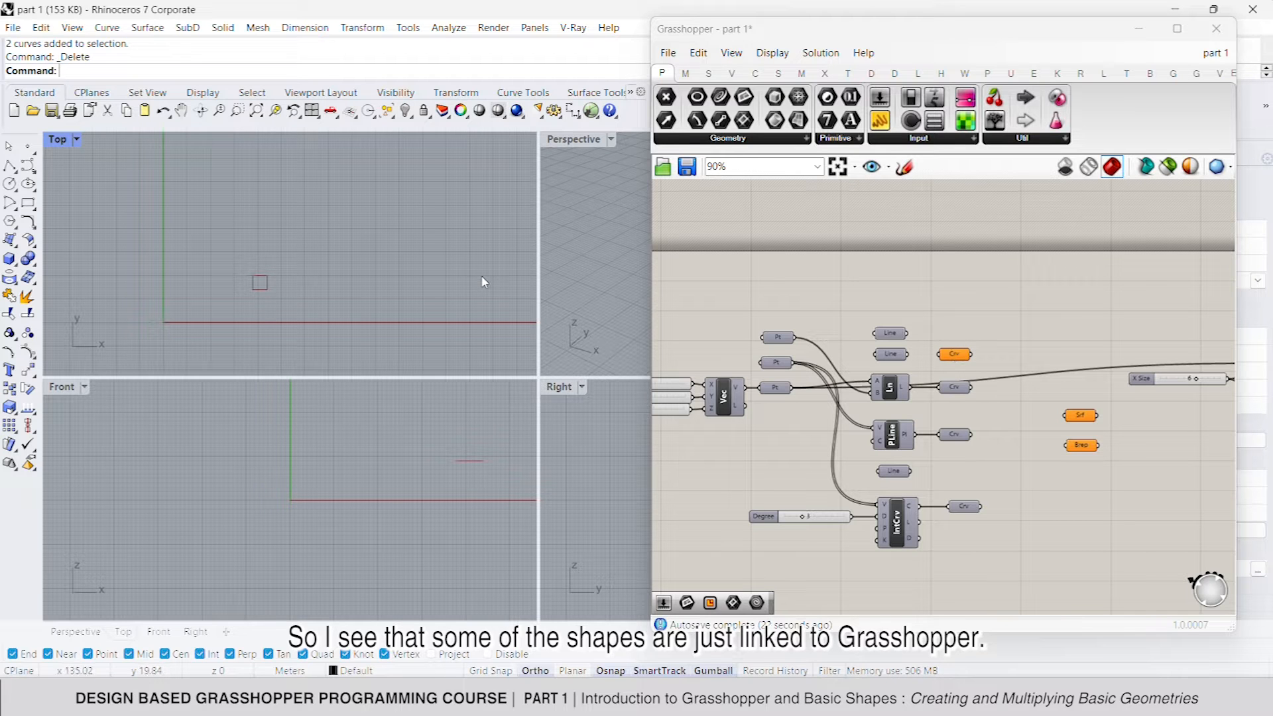
pyautogui.hotkey('ctrl', 'z')
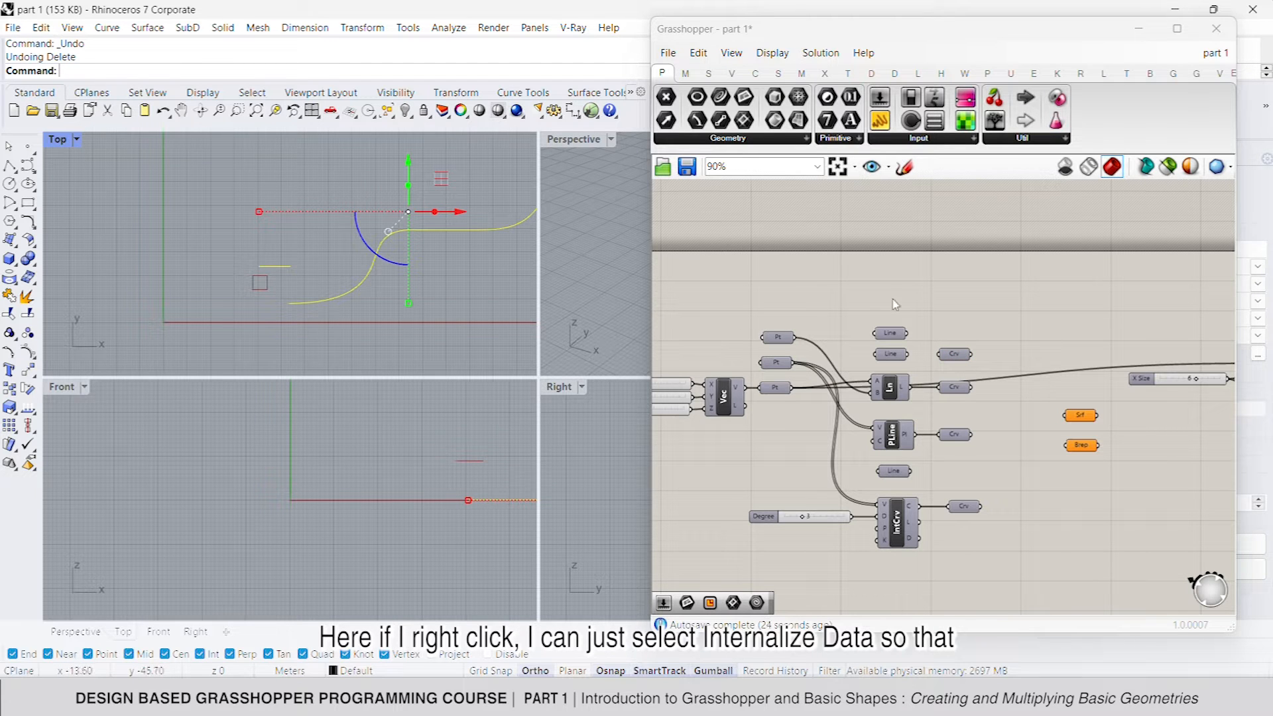
pyautogui.click(504, 291)
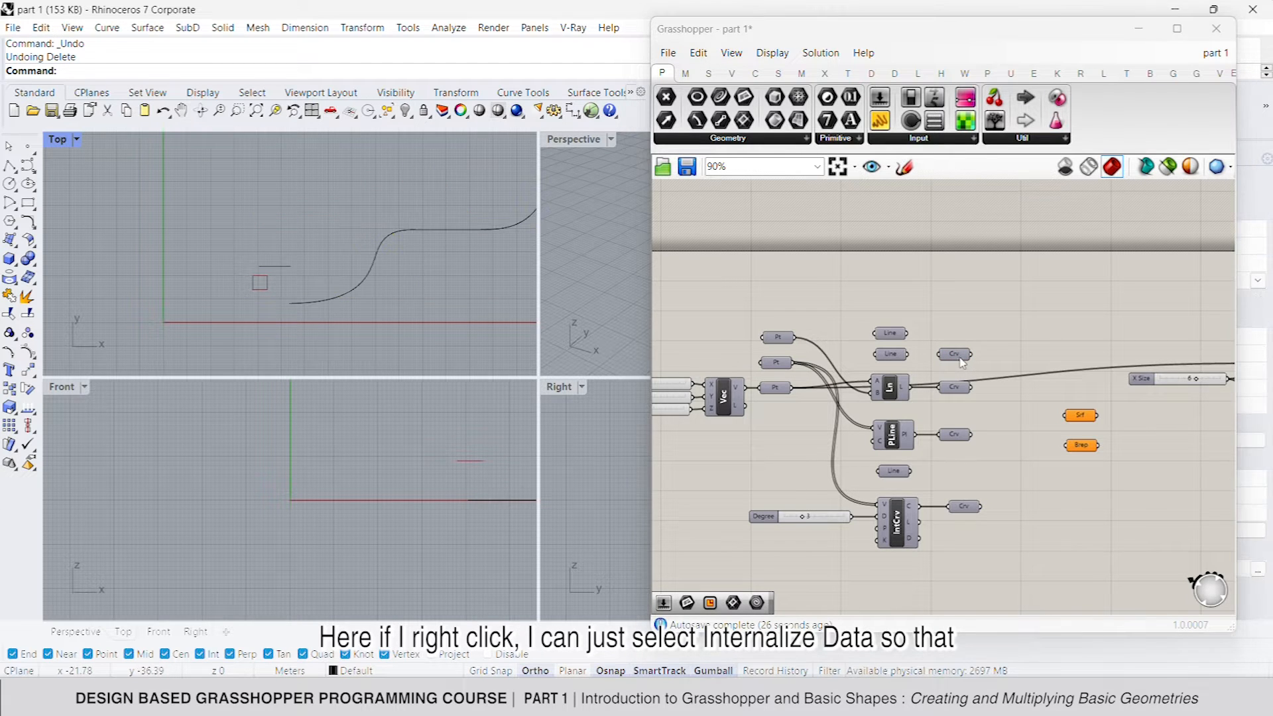
# Step: Internalise the data of the unwired Crv parameter
pyautogui.rightClick(961, 357)
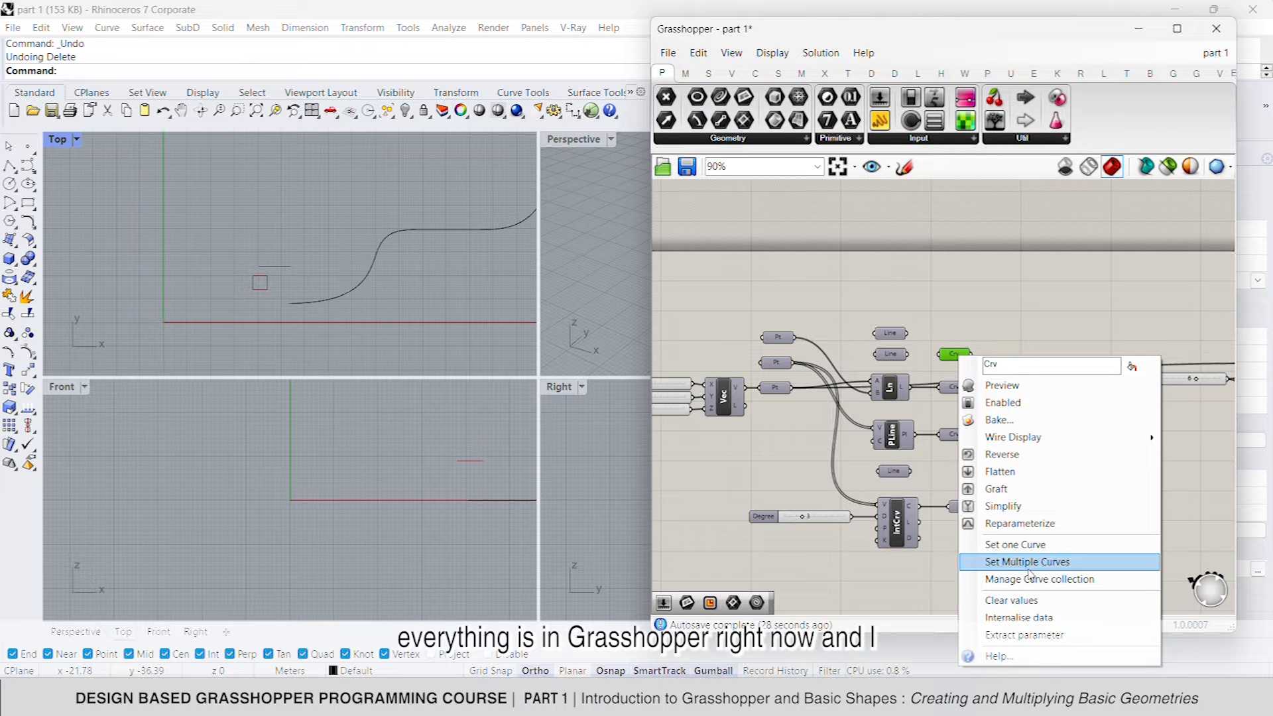
pyautogui.click(1021, 617)
pyautogui.click(994, 333)
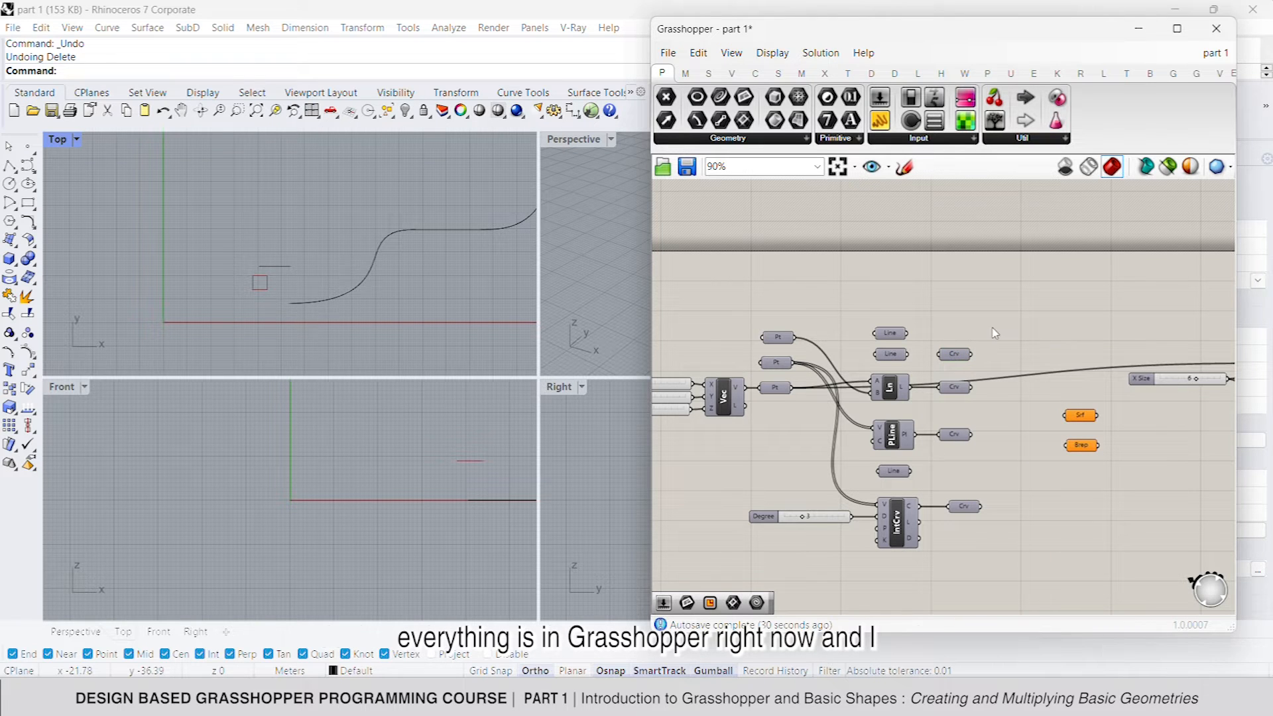
# Step: Delete the straight and S-shaped curves from the Rhino model
pyautogui.click(352, 292)
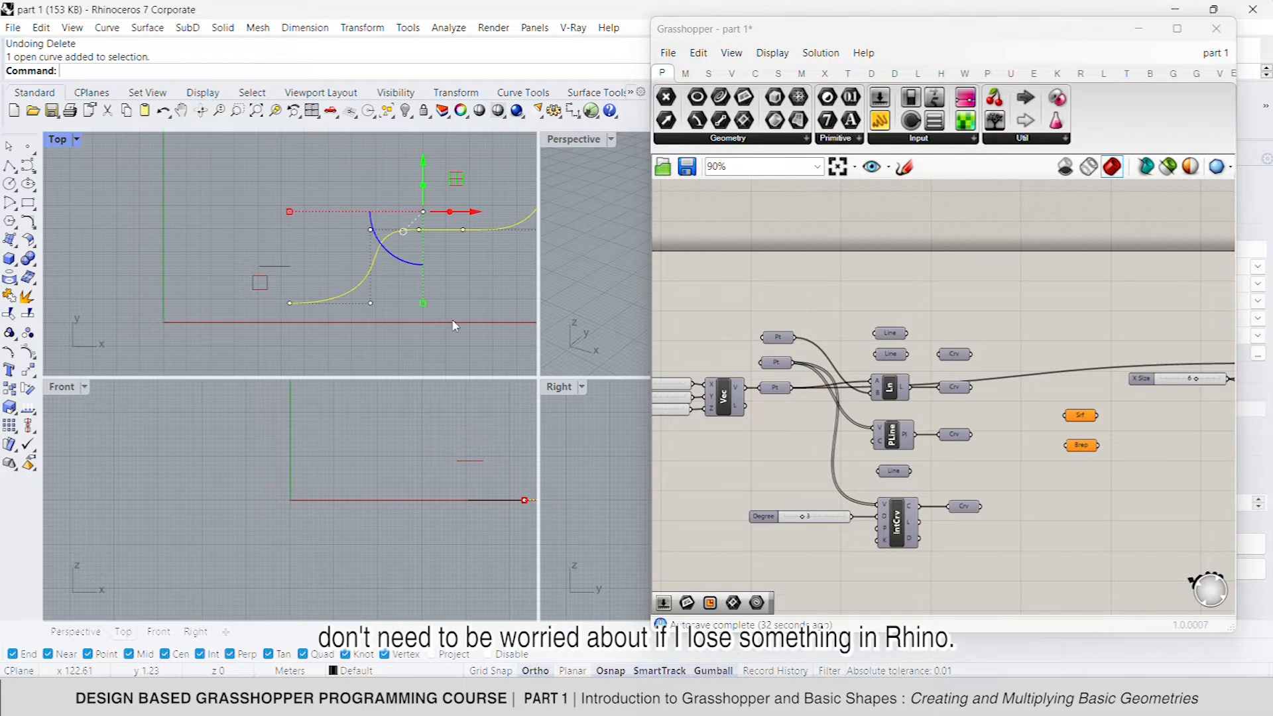
pyautogui.click(412, 346)
pyautogui.moveTo(436, 358); pyautogui.dragTo(219, 189)
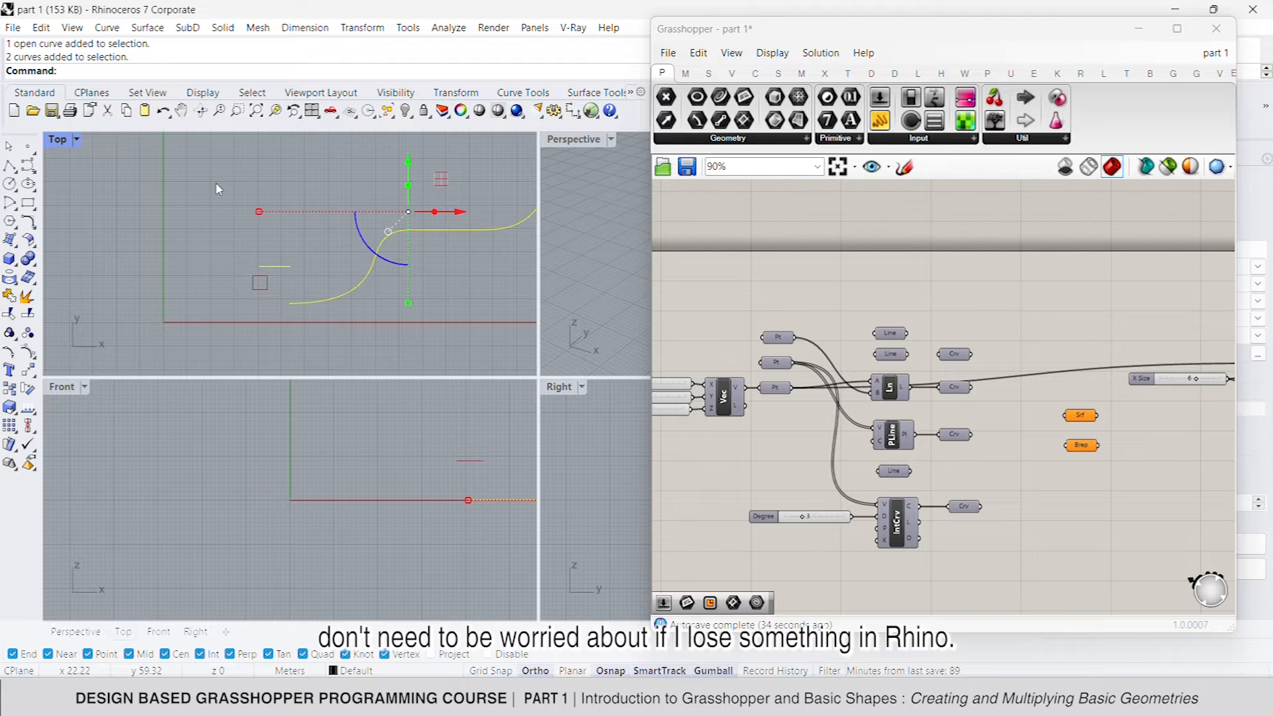
pyautogui.press('Delete')
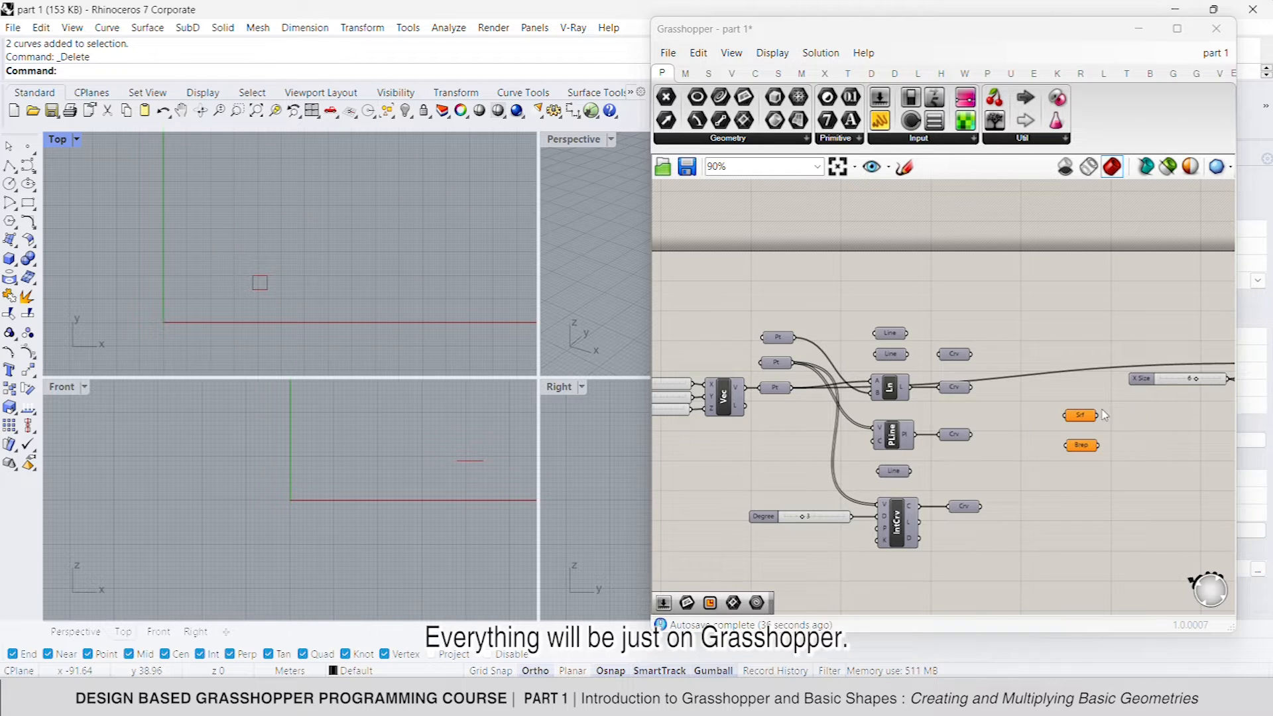
# Step: Move the Srf and Brep parameters together beyond the Geo and Rec parameters, downstream of the Rectangle component
pyautogui.moveTo(1080, 405); pyautogui.dragTo(927, 362, button='right')
pyautogui.scroll(-3, 936, 355)
pyautogui.scroll(3, 1150, 344)
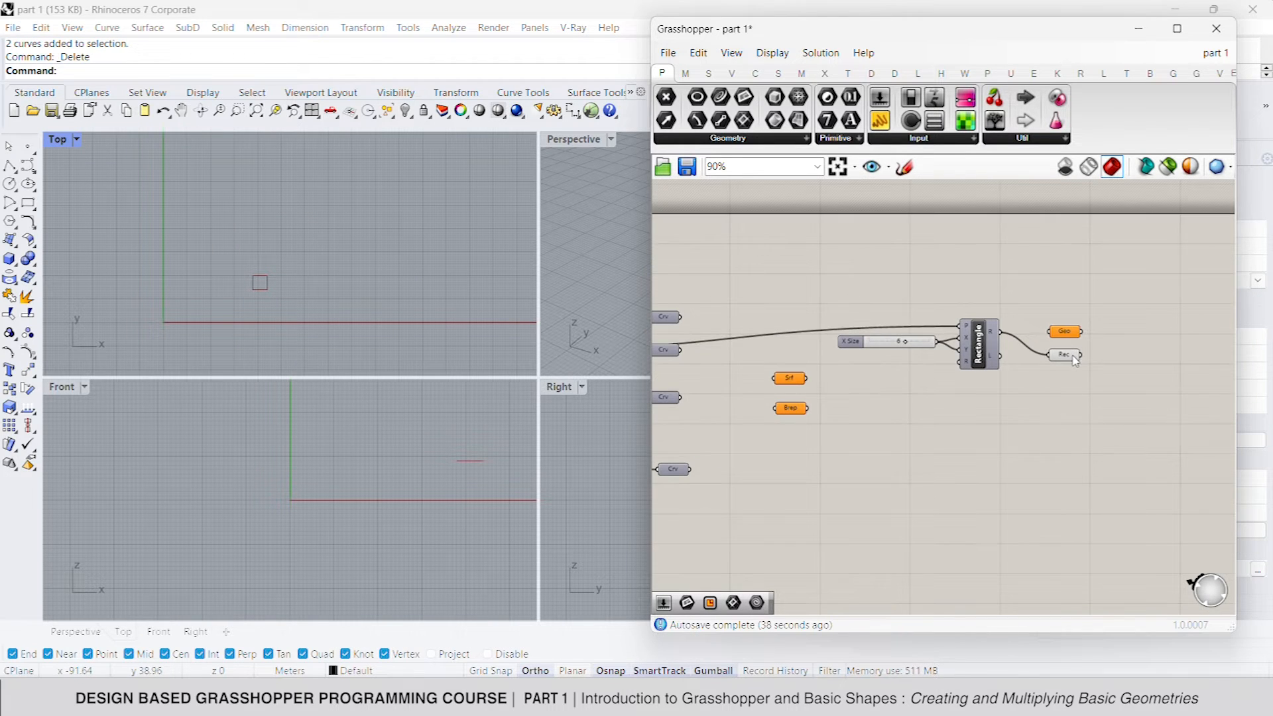
pyautogui.scroll(2, 1075, 360)
pyautogui.moveTo(813, 457); pyautogui.dragTo(703, 335)
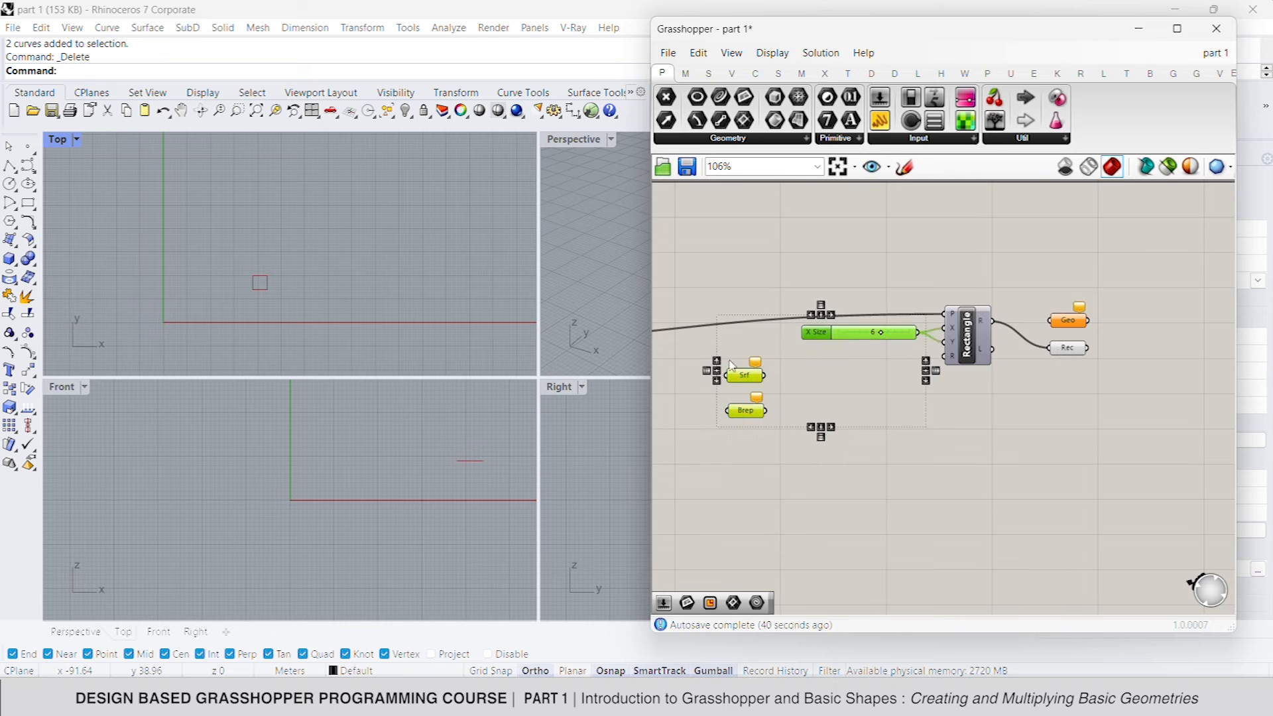
pyautogui.click(838, 393)
pyautogui.moveTo(767, 438); pyautogui.dragTo(732, 366)
pyautogui.moveTo(740, 378); pyautogui.dragTo(1155, 318)
pyautogui.click(1054, 376)
pyautogui.moveTo(1064, 376); pyautogui.dragTo(1013, 383, button='right')
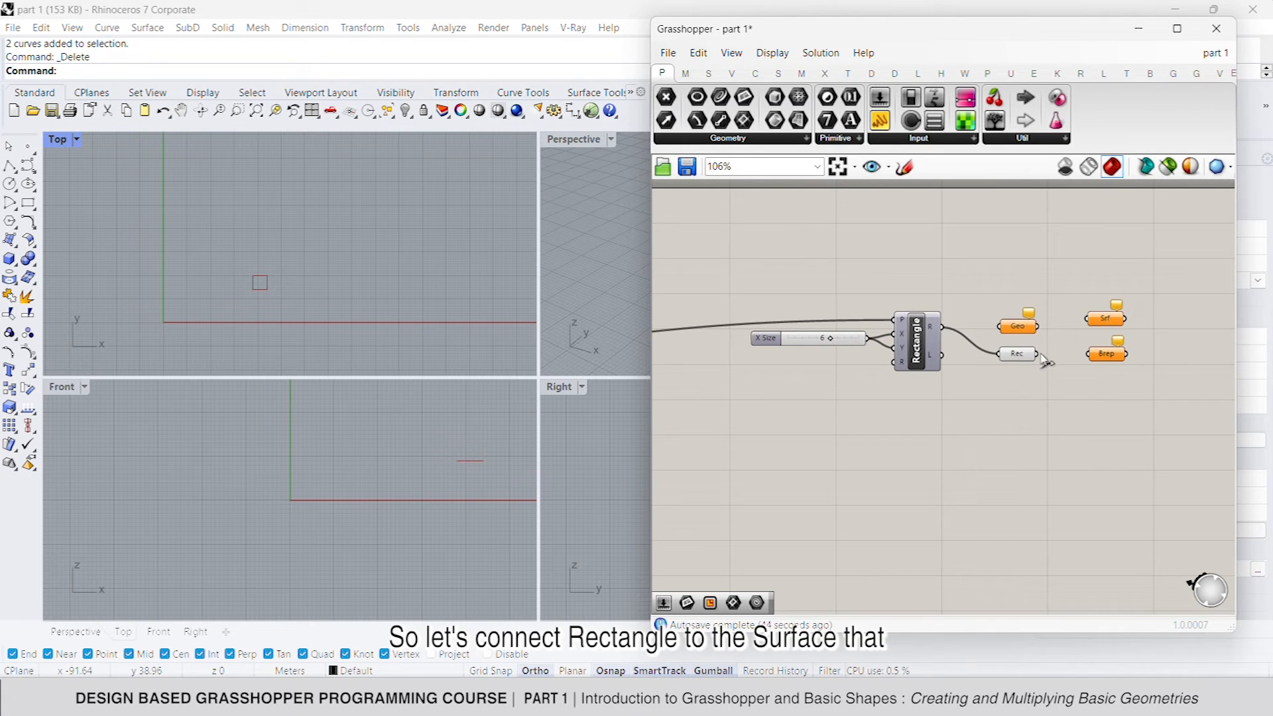
# Step: Wire the Rec parameter's output to the Srf parameter and inspect the resulting surface in the Top view
pyautogui.moveTo(1088, 319); pyautogui.dragTo(1036, 354)
pyautogui.scroll(5, 266, 286)
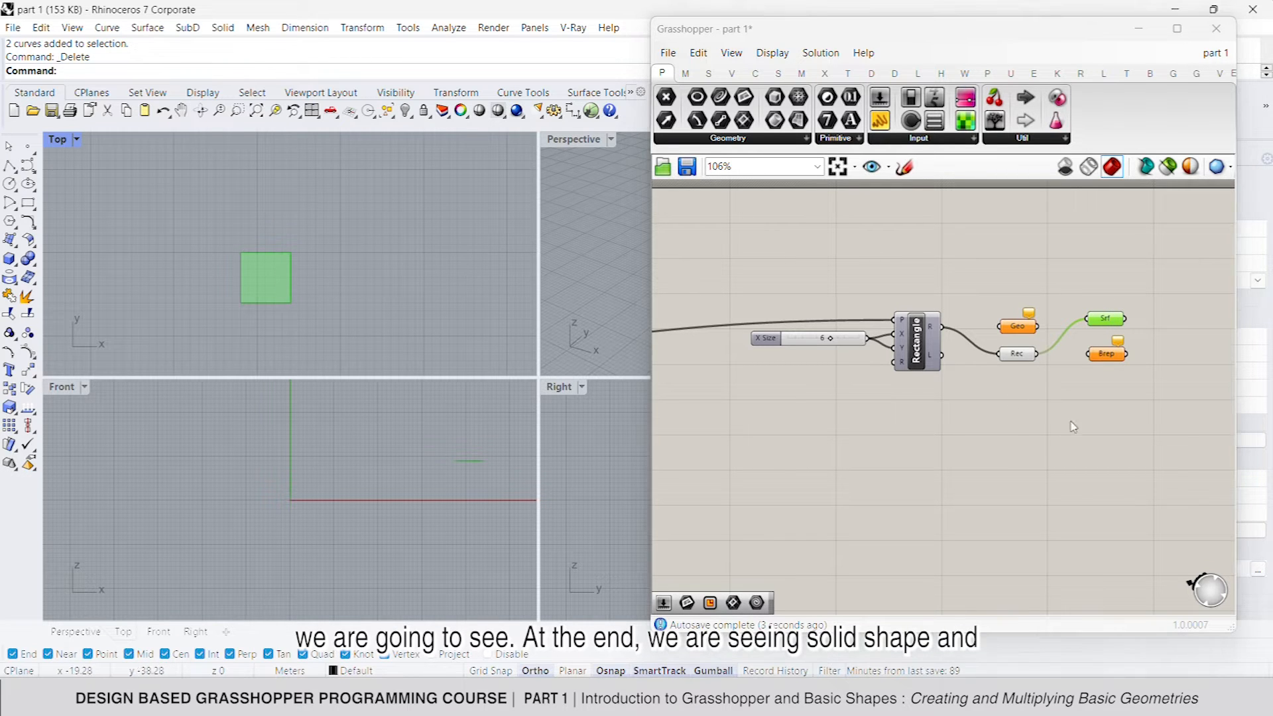
pyautogui.click(1099, 390)
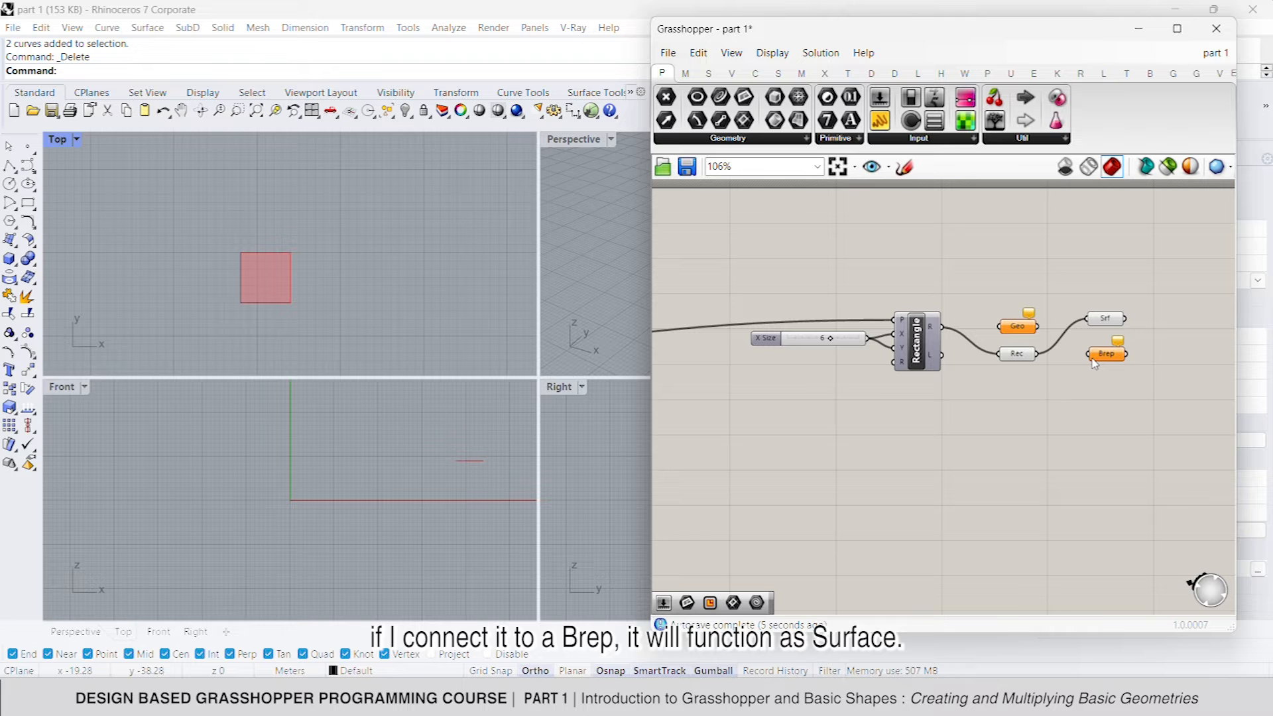
# Step: Disconnect the Srf parameter and feed the Brep parameter directly from the Rectangle component's R output
pyautogui.moveTo(1091, 358); pyautogui.dragTo(1038, 354)
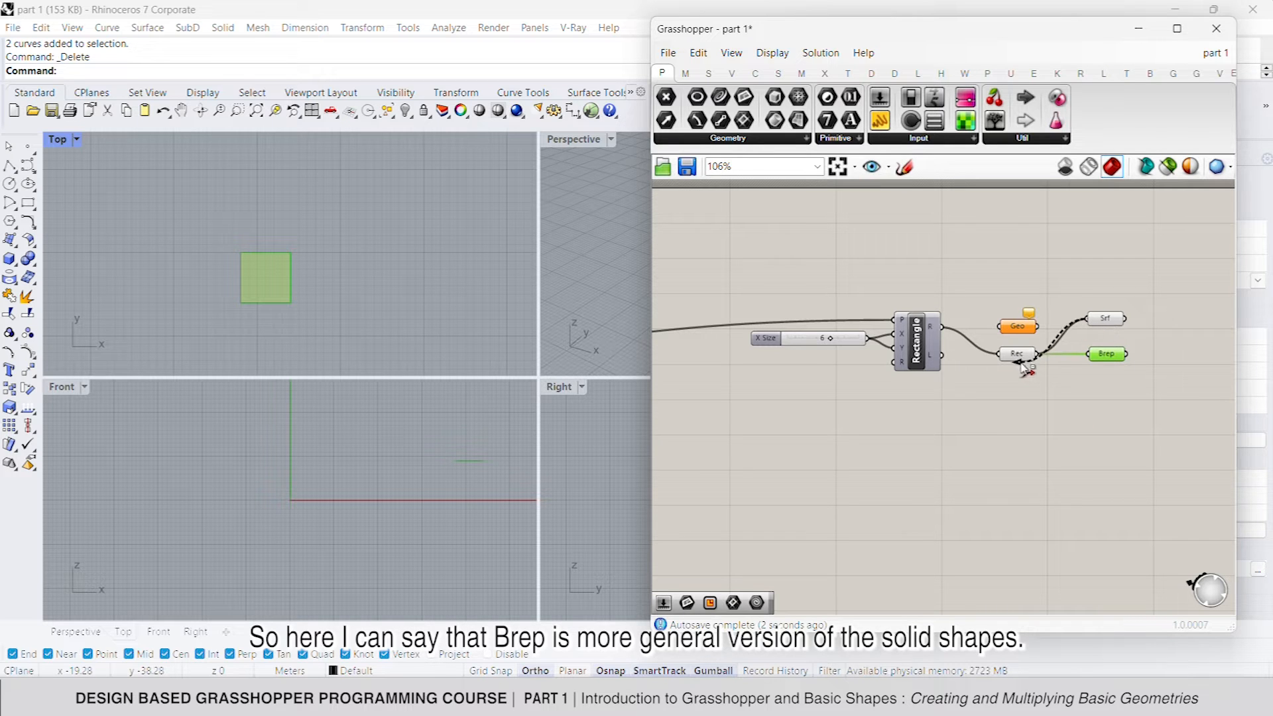
pyautogui.keyDown('ctrl'); pyautogui.moveTo(1068, 334); pyautogui.dragTo(942, 326); pyautogui.keyUp('ctrl')
pyautogui.click(1048, 380)
# Step: Select the Rec and Brep parameters in turn to compare the rectangle's outline with its filled surface
pyautogui.click(1021, 355)
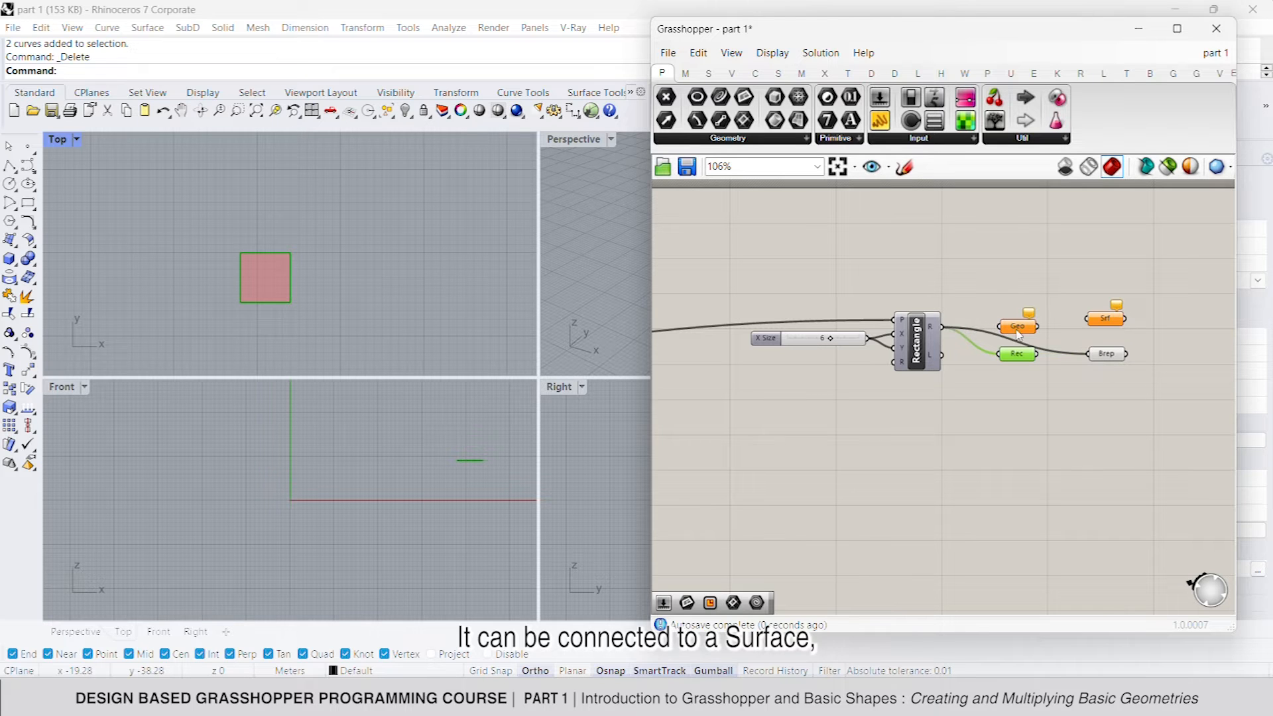
pyautogui.click(1102, 361)
pyautogui.click(1023, 358)
pyautogui.click(1111, 358)
pyautogui.click(1109, 383)
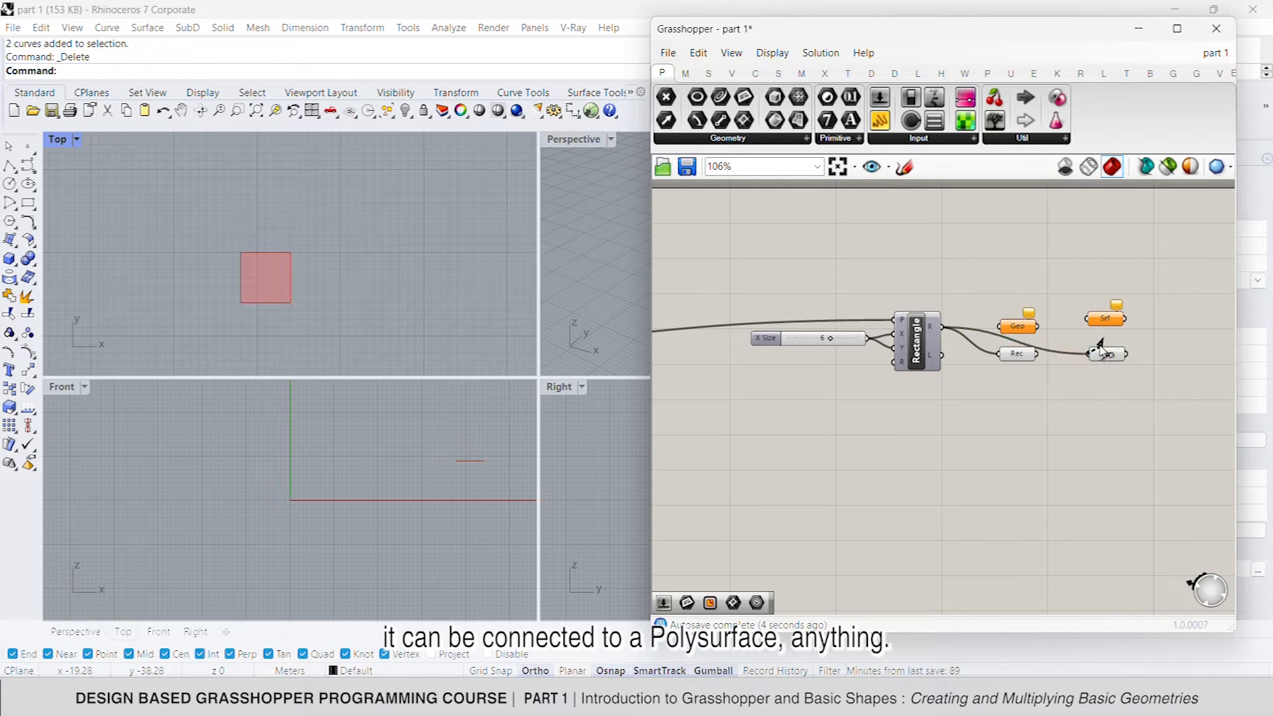
pyautogui.moveTo(1109, 356); pyautogui.dragTo(1104, 348)
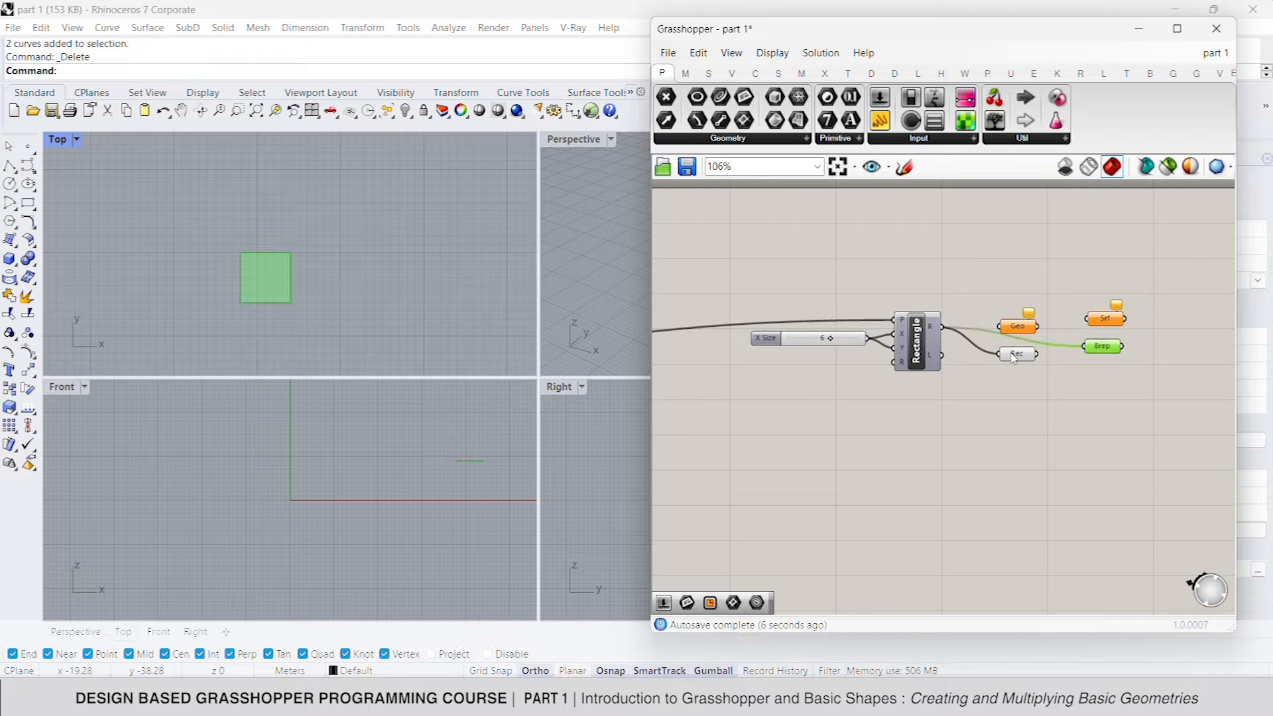
# Step: Add a Rectangle 2Pt component below the Rectangle component
pyautogui.scroll(-1, 1048, 353)
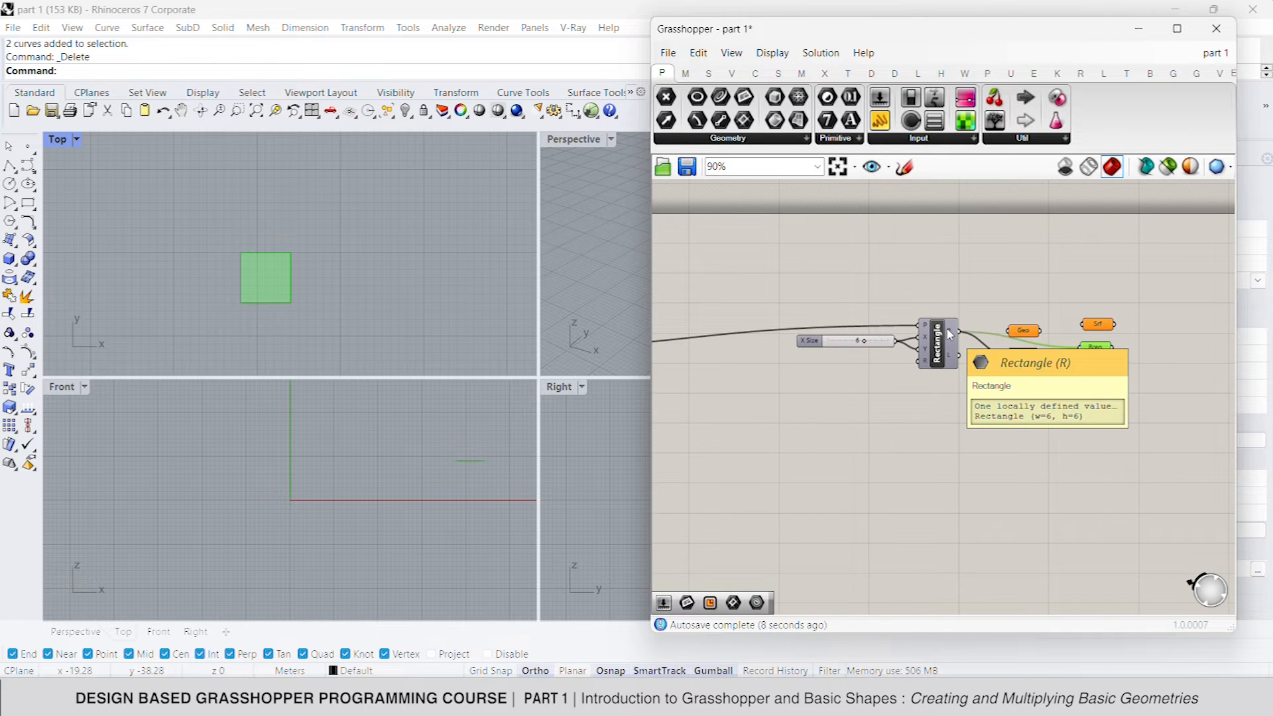
pyautogui.scroll(-2, 955, 358)
pyautogui.click(970, 389)
pyautogui.doubleClick(970, 389)
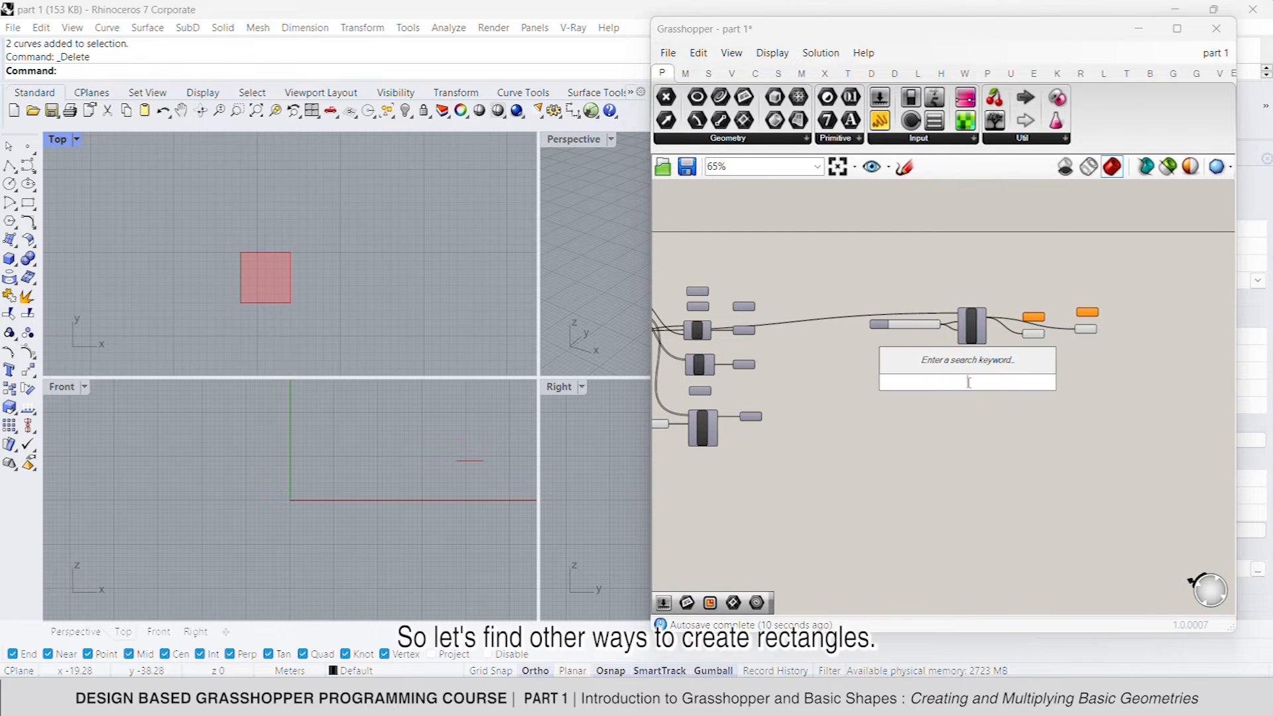
pyautogui.write('rec')
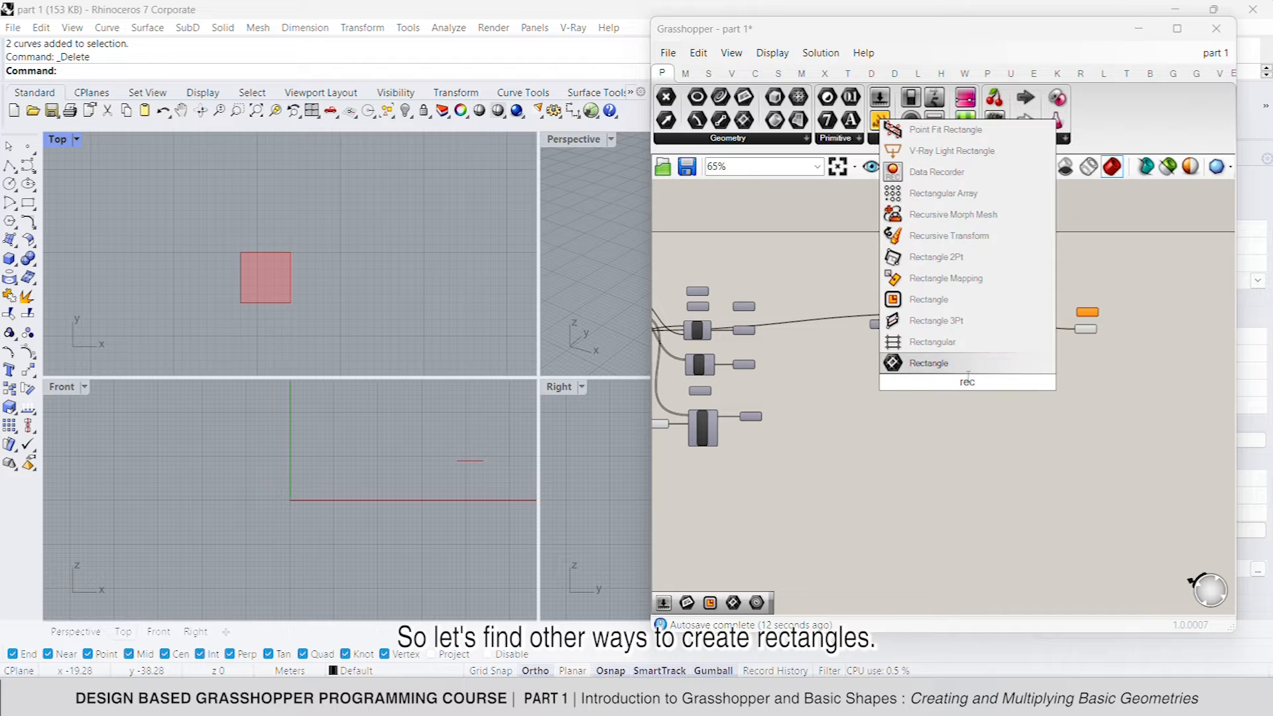
pyautogui.click(962, 258)
pyautogui.scroll(4, 1011, 422)
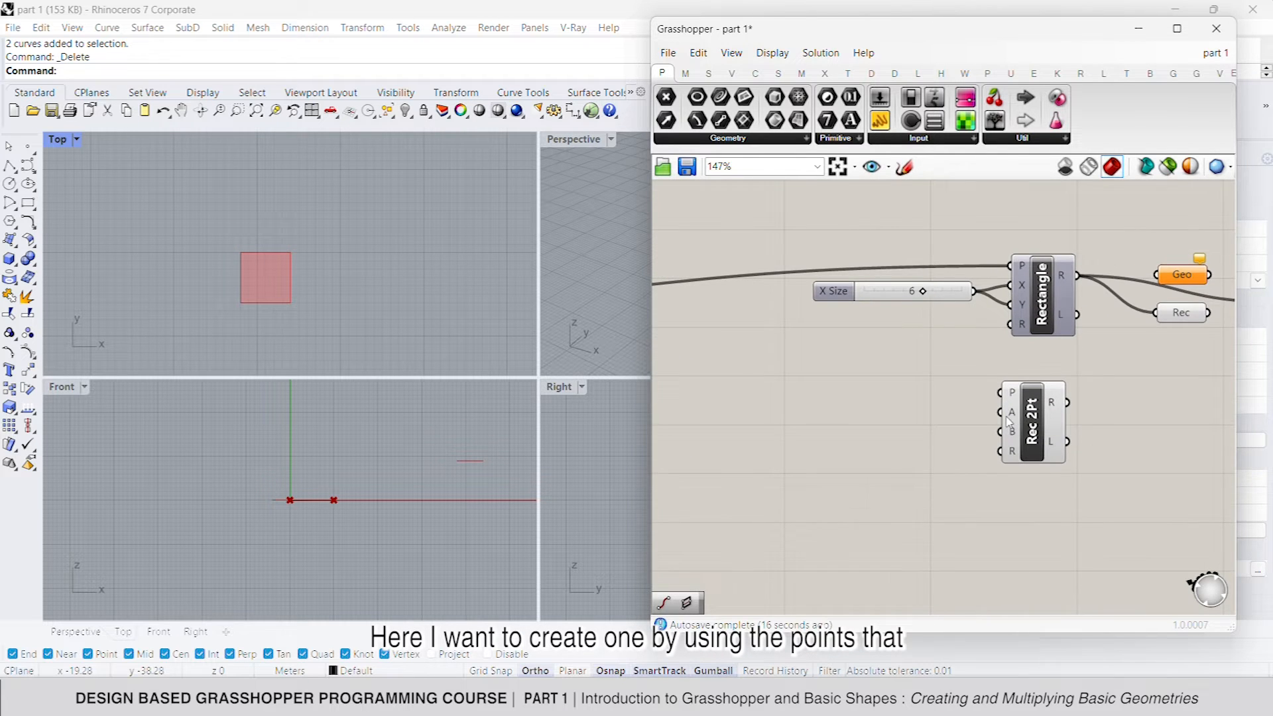
# Step: Turn on the preview of the uppermost and lowest Pt parameters and locate their points in the Top view
pyautogui.scroll(-4, 1009, 421)
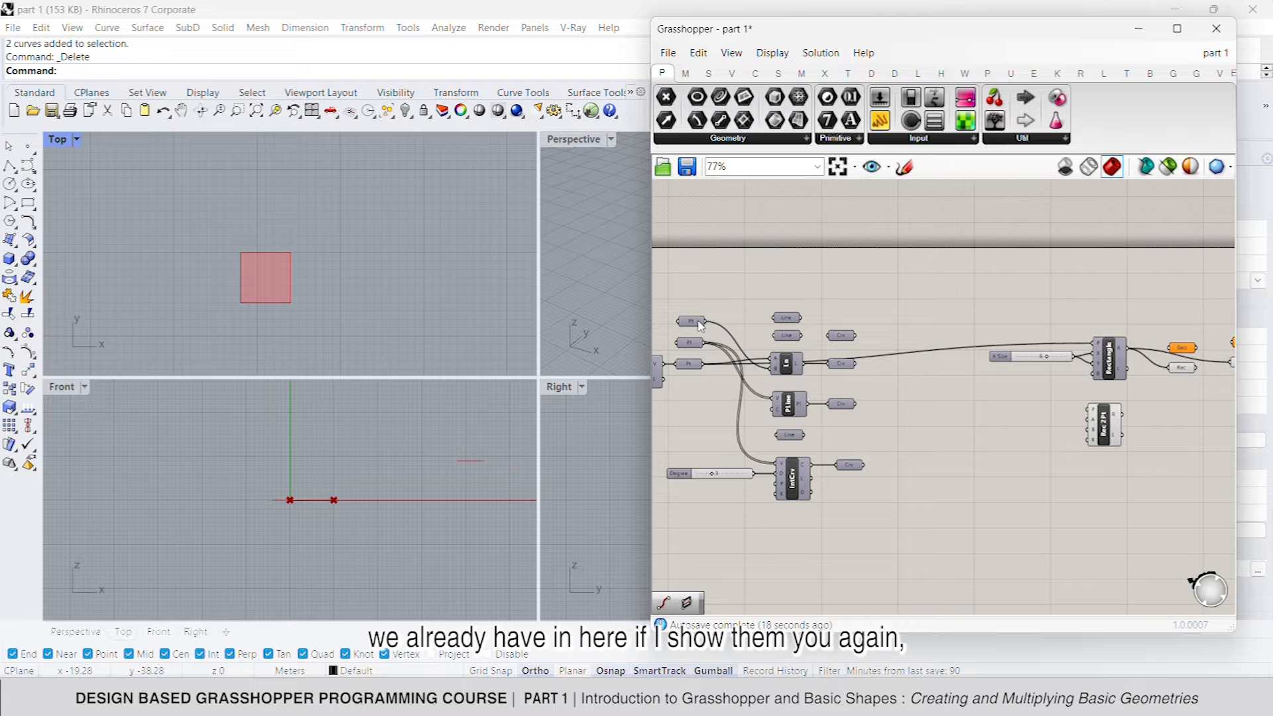
pyautogui.keyDown('shift'); pyautogui.click(688, 365); pyautogui.keyUp('shift')
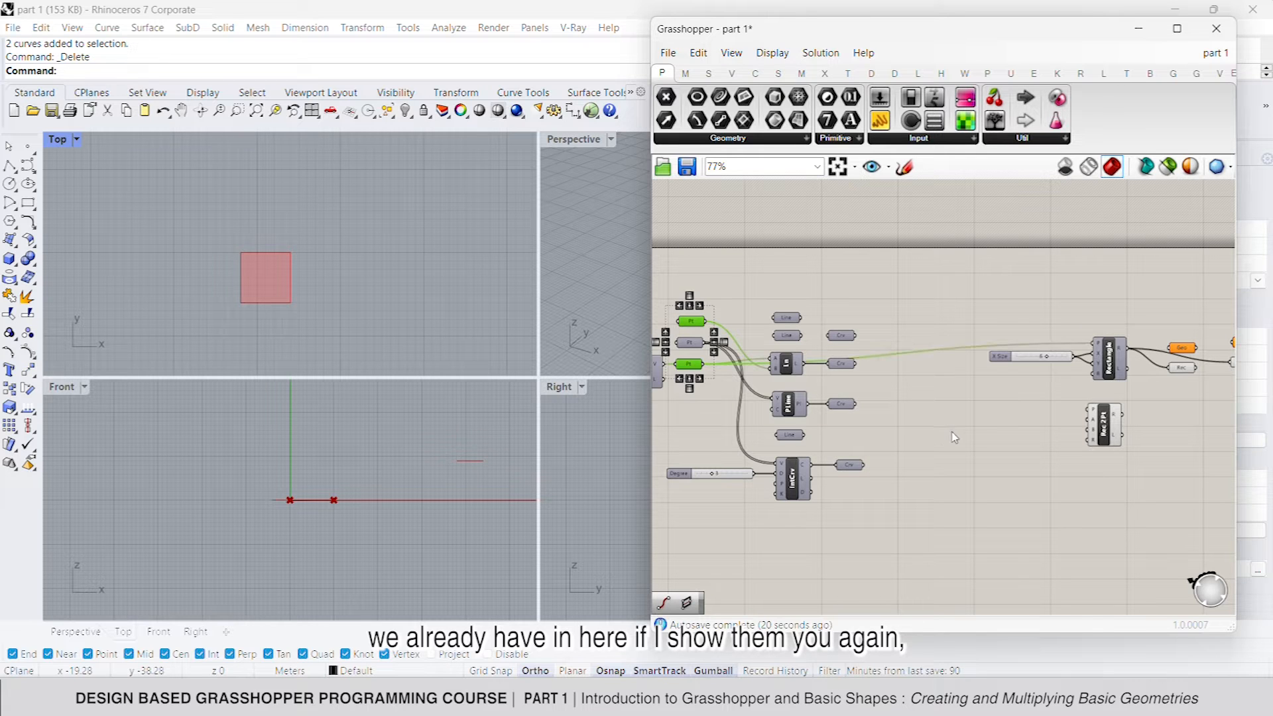
pyautogui.middleClick(951, 431)
pyautogui.click(977, 402)
pyautogui.click(980, 407)
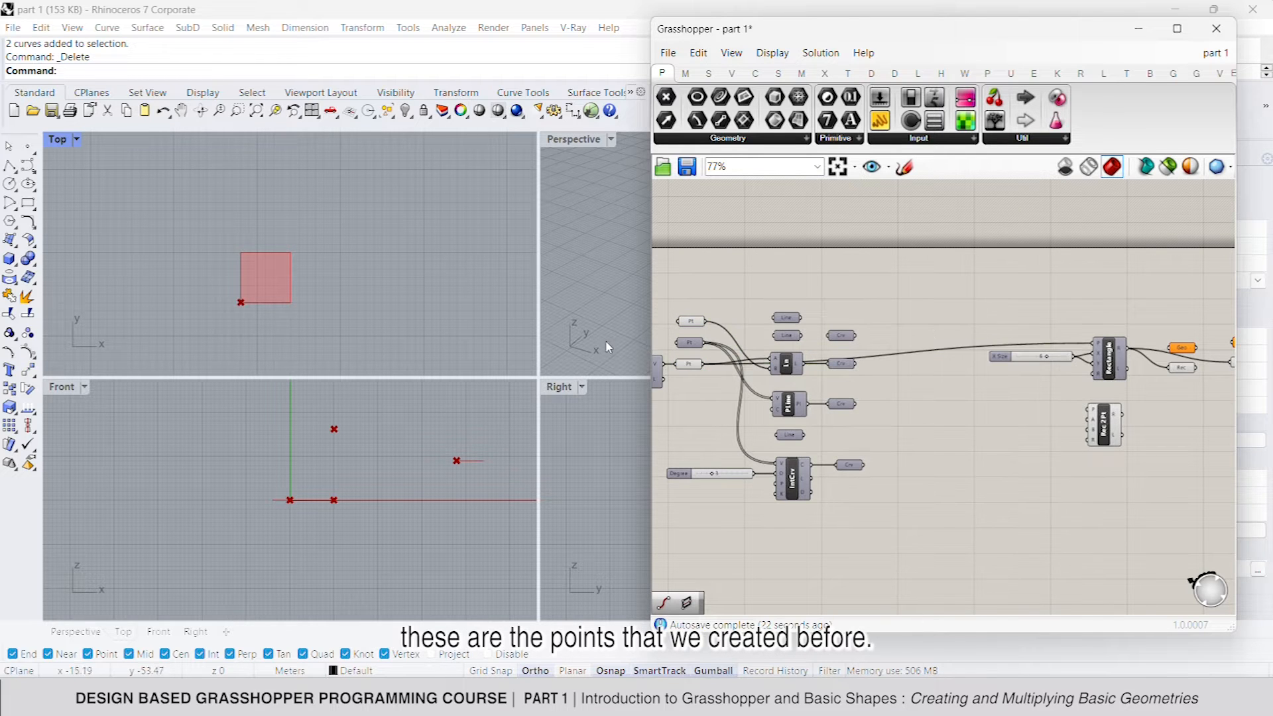
pyautogui.click(688, 365)
pyautogui.moveTo(243, 272); pyautogui.dragTo(267, 219, button='right')
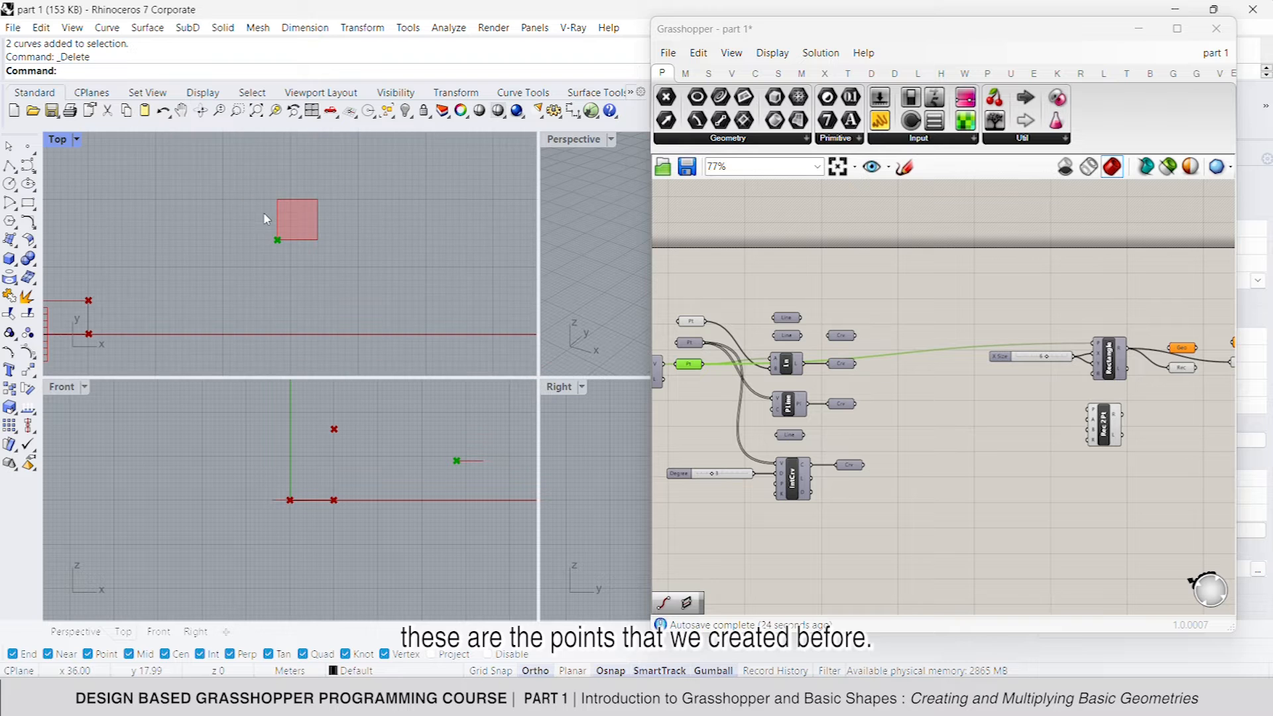
pyautogui.moveTo(244, 289); pyautogui.dragTo(478, 288, button='right')
# Step: Turn off the preview of the Rec 2Pt component
pyautogui.click(944, 451)
pyautogui.click(1111, 426)
pyautogui.rightClick(1103, 426)
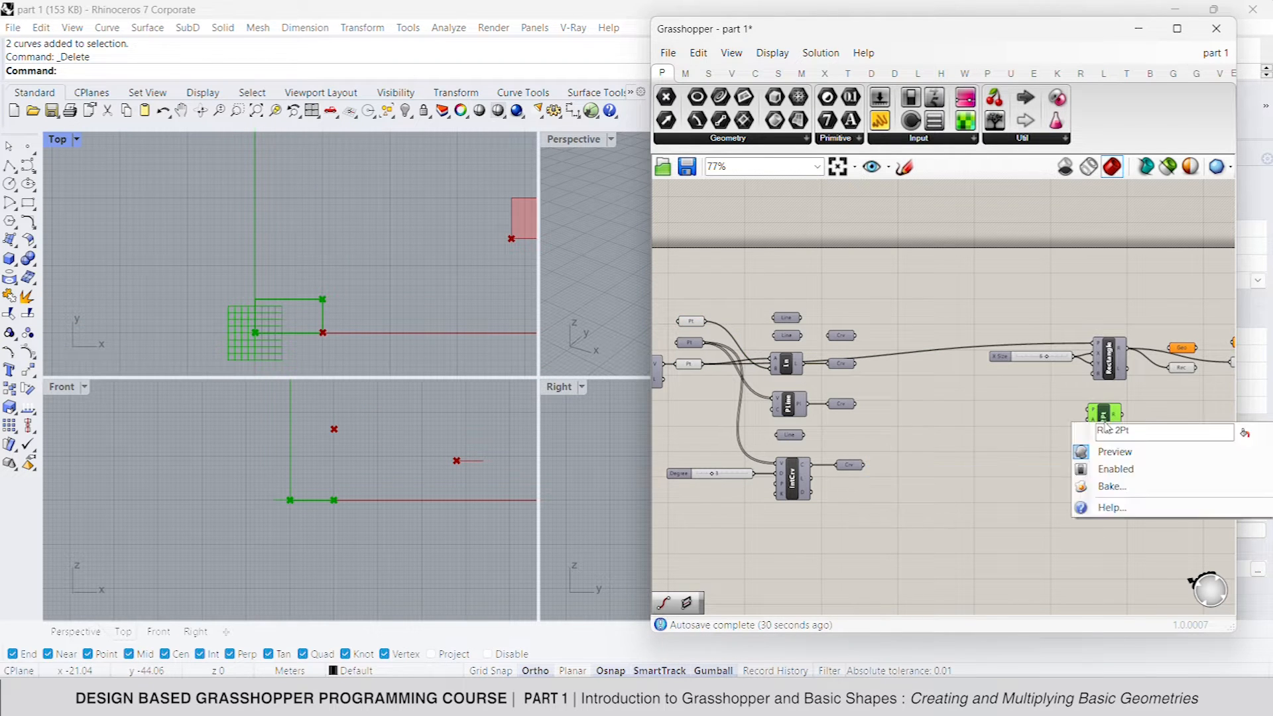
pyautogui.click(1145, 457)
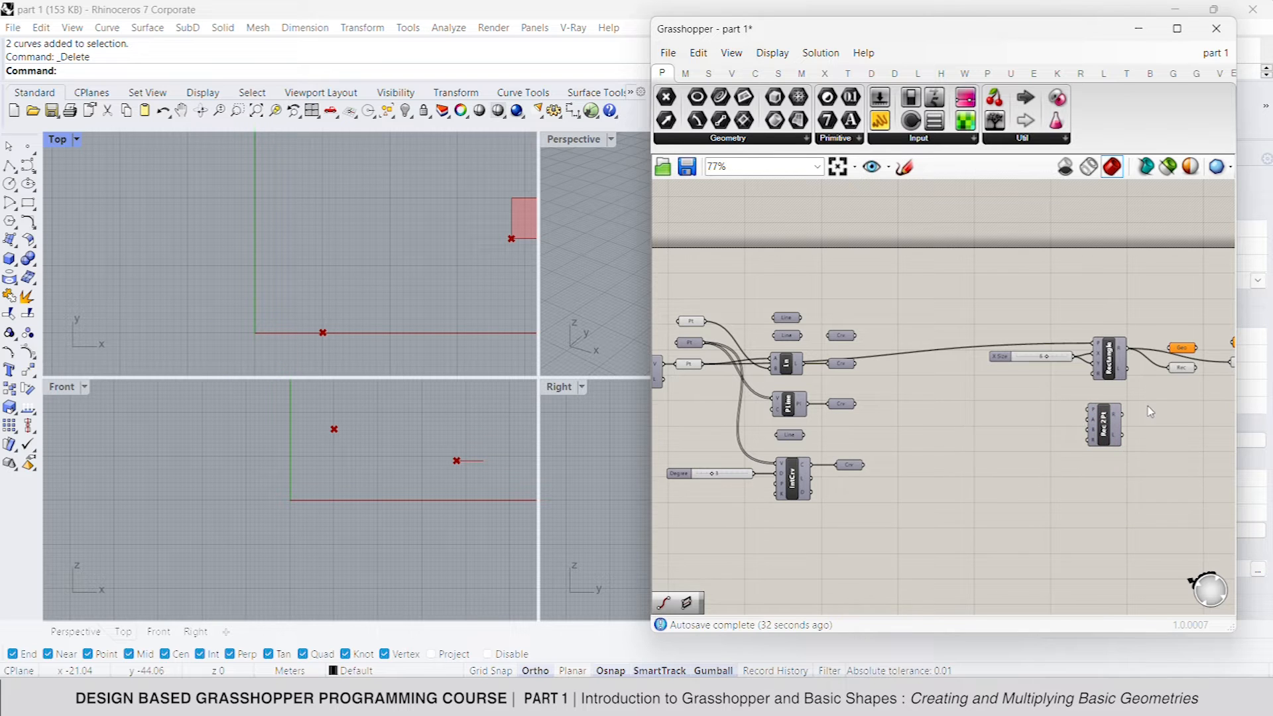
# Step: Wire the uppermost Pt parameter to the Rec 2Pt component's A input and the lowest Pt parameter to its B input
pyautogui.moveTo(1148, 406); pyautogui.dragTo(1185, 418, button='right')
pyautogui.moveTo(1069, 416); pyautogui.dragTo(741, 332)
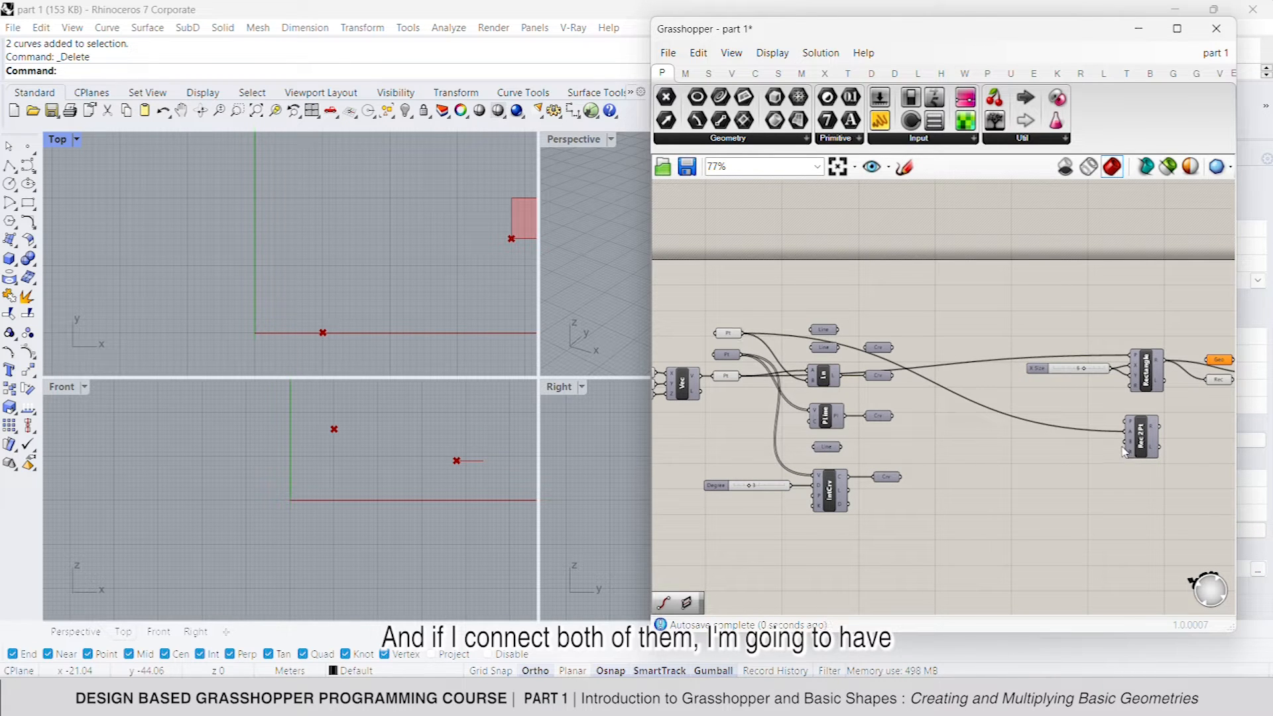
pyautogui.moveTo(1126, 448); pyautogui.dragTo(739, 376)
pyautogui.moveTo(1147, 439); pyautogui.dragTo(1036, 419, button='right')
pyautogui.click(1036, 419)
# Step: Feed the Rec parameter from the Rec 2Pt component's R output and place it beside that component
pyautogui.scroll(3, 1031, 418)
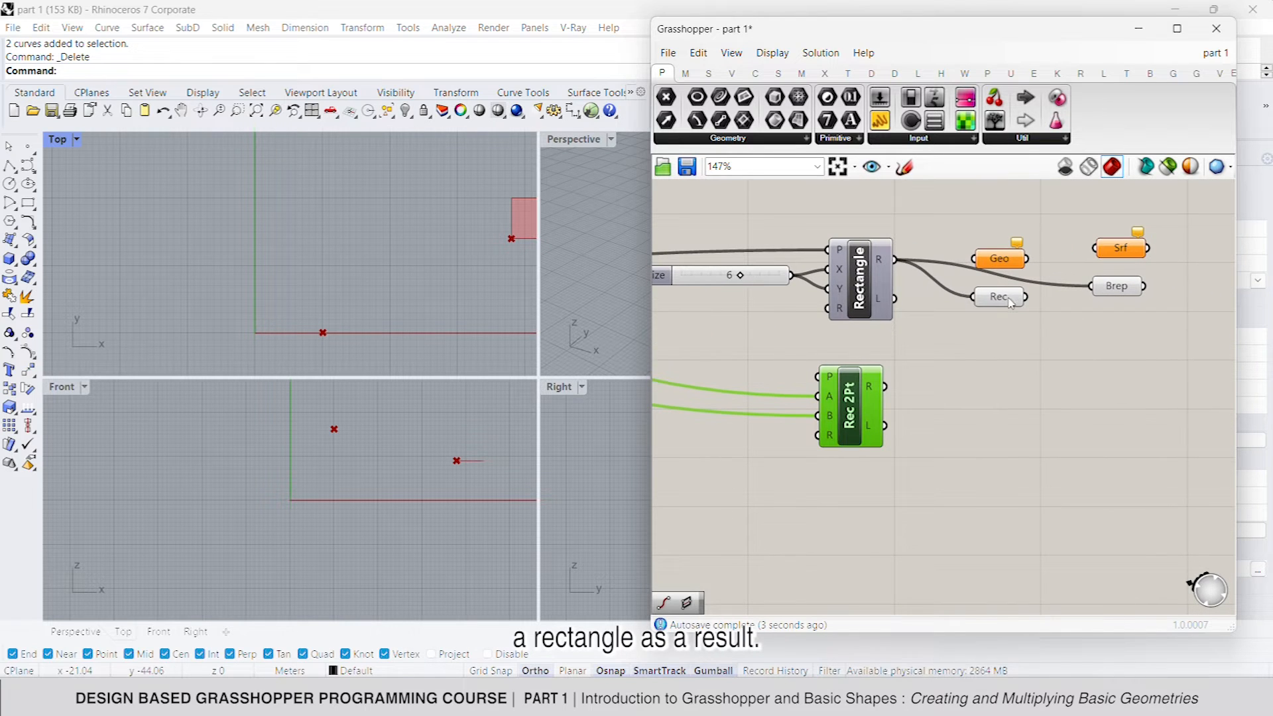
pyautogui.moveTo(892, 379); pyautogui.dragTo(889, 382)
pyautogui.moveTo(998, 297); pyautogui.dragTo(989, 388)
pyautogui.moveTo(374, 264); pyautogui.dragTo(273, 224, button='right')
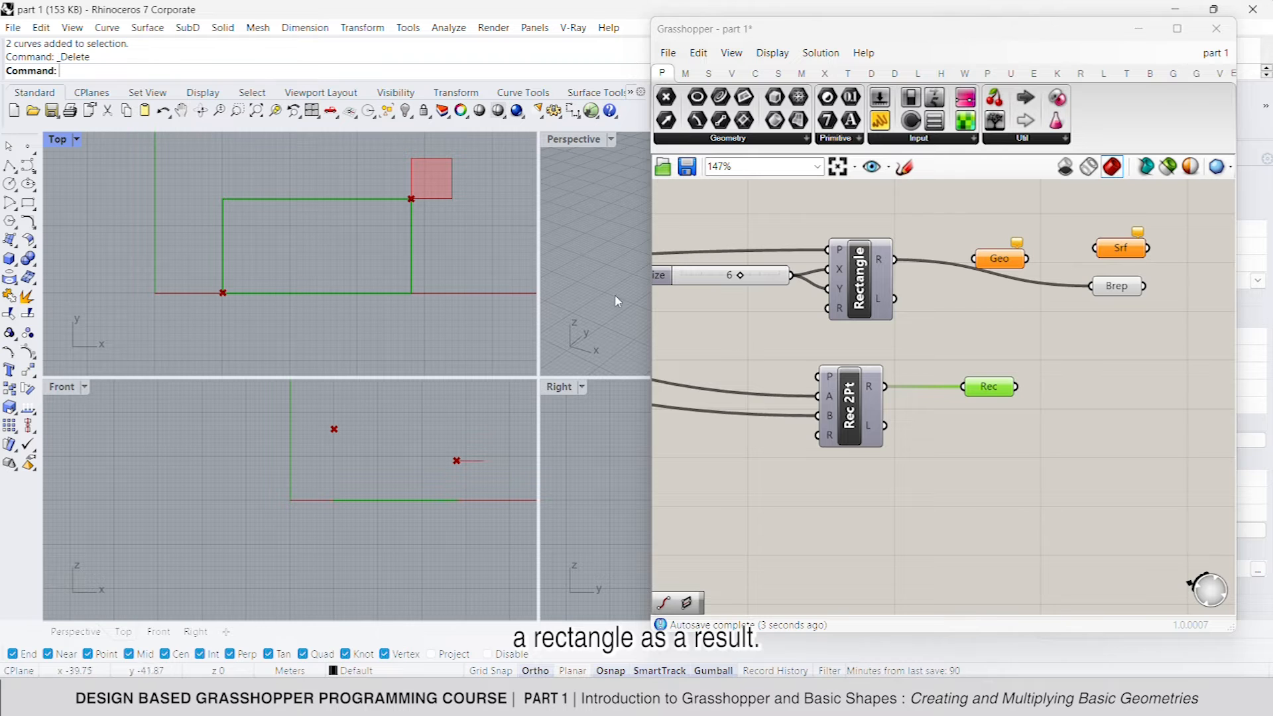
# Step: Turn off the preview of the Pt parameters that feed the Rec 2Pt component
pyautogui.scroll(-3, 868, 378)
pyautogui.moveTo(868, 378); pyautogui.dragTo(982, 388, button='right')
pyautogui.moveTo(779, 372); pyautogui.dragTo(954, 381, button='right')
pyautogui.moveTo(735, 262); pyautogui.dragTo(811, 264, button='right')
pyautogui.moveTo(792, 259); pyautogui.dragTo(690, 405)
pyautogui.rightClick(800, 240)
pyautogui.click(855, 263)
pyautogui.click(838, 248)
# Step: Move the Rec parameter closer to the Rec 2Pt component and the Brep parameter beside the Rectangle component
pyautogui.moveTo(837, 248); pyautogui.dragTo(729, 226, button='right')
pyautogui.scroll(3, 862, 299)
pyautogui.click(933, 337)
pyautogui.moveTo(935, 350); pyautogui.dragTo(942, 349)
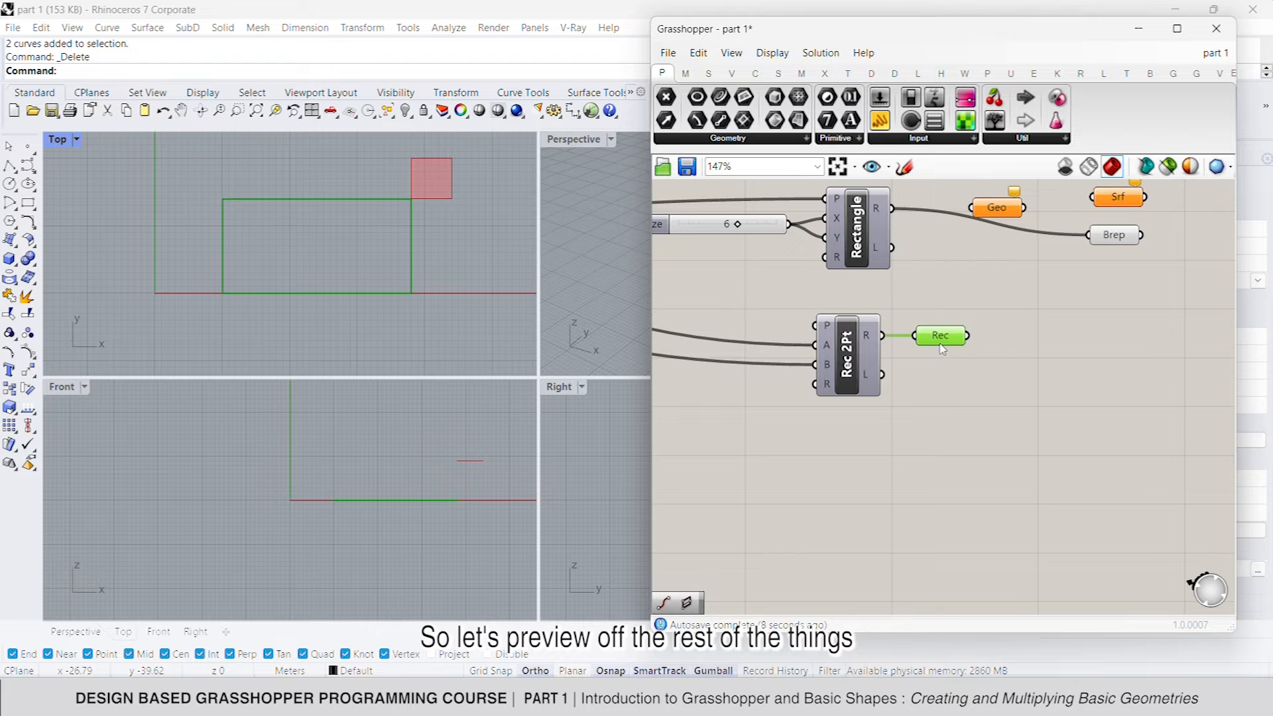
pyautogui.click(895, 371)
pyautogui.click(874, 381)
pyautogui.click(988, 346)
pyautogui.scroll(-2, 988, 347)
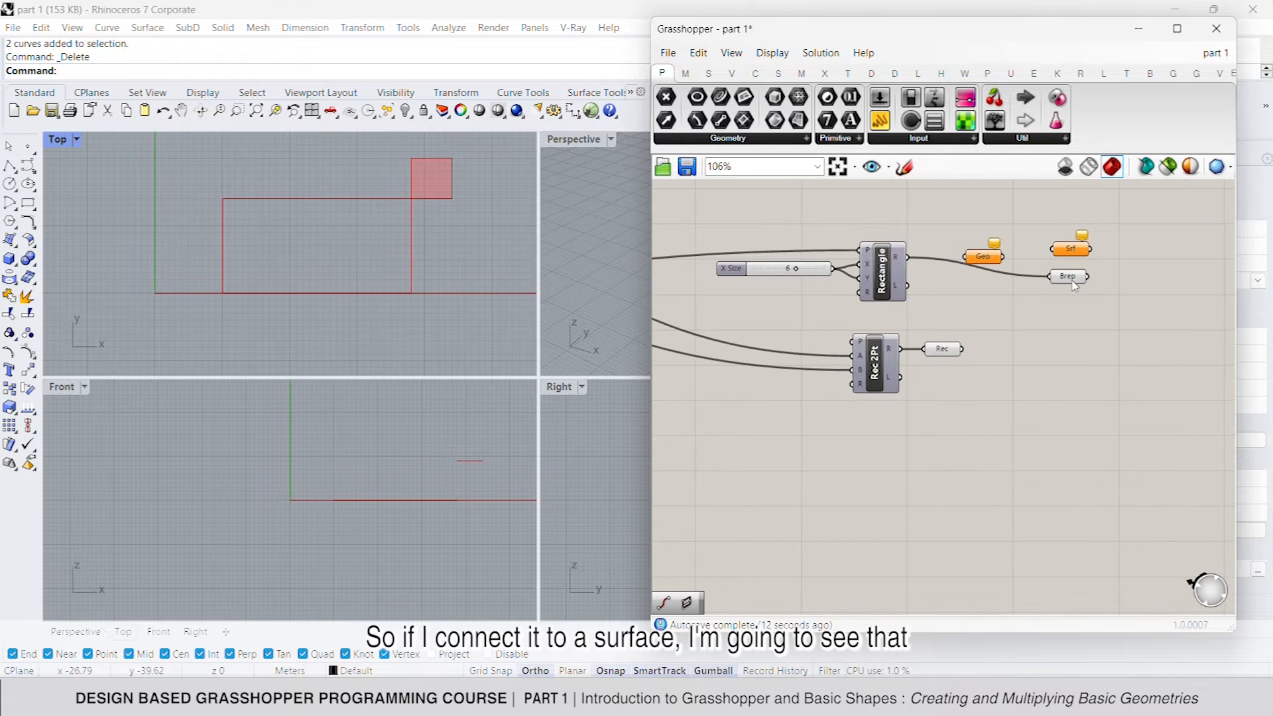
pyautogui.moveTo(1083, 281); pyautogui.dragTo(967, 239)
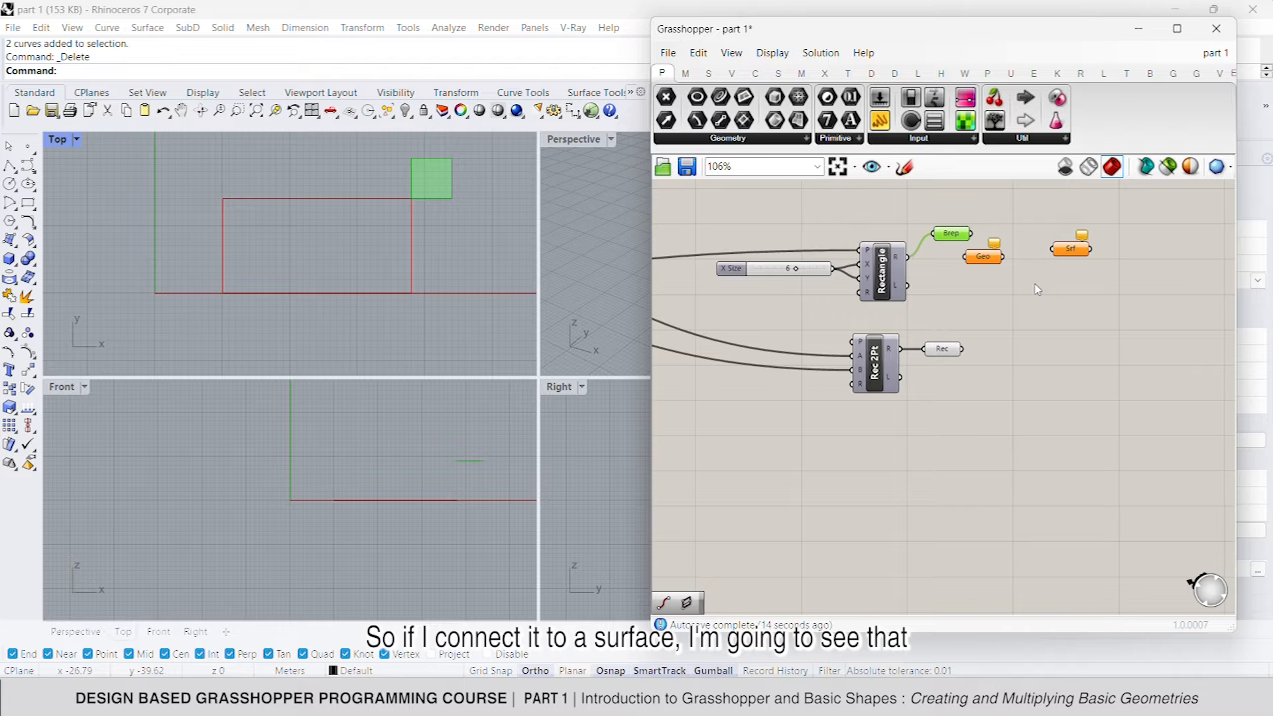
# Step: Feed the Srf parameter from the Rec parameter's output and place it directly beside Rec
pyautogui.moveTo(1052, 249); pyautogui.dragTo(963, 348)
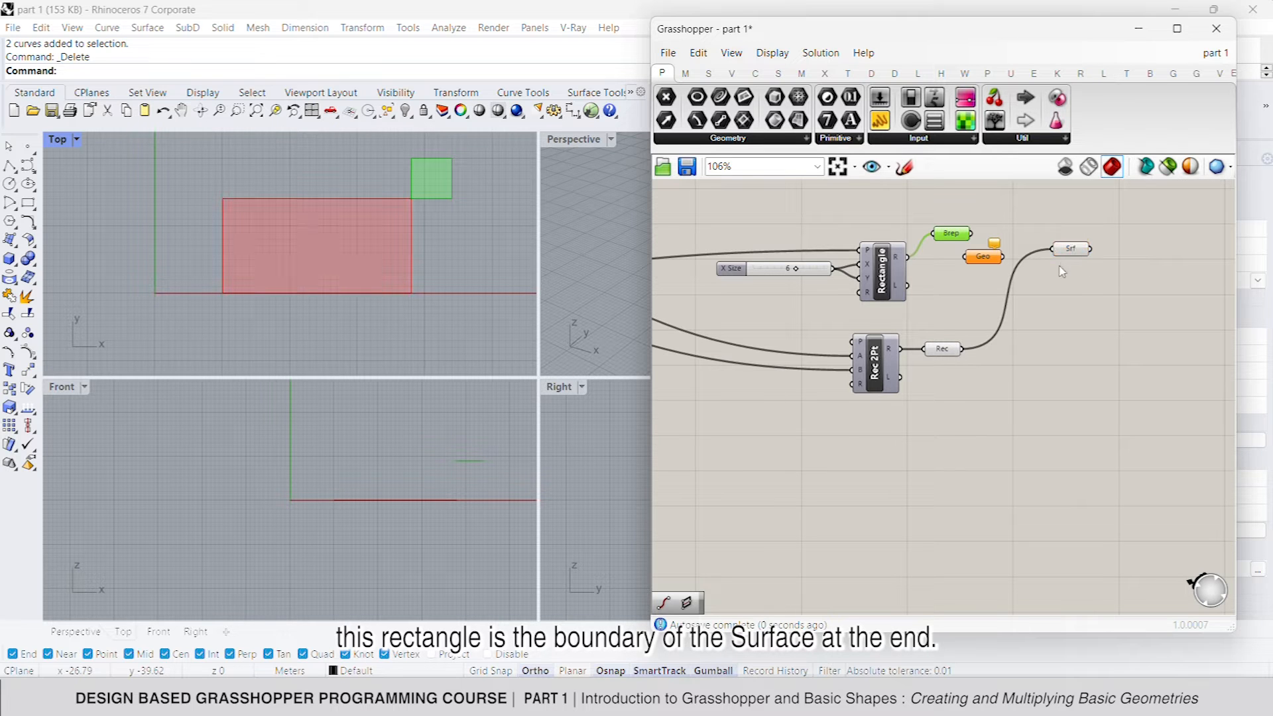
pyautogui.click(1069, 252)
pyautogui.moveTo(1069, 252); pyautogui.dragTo(1007, 352)
pyautogui.click(1054, 326)
# Step: Feed the Geo parameter from the Rectangle component's R output, with the Brep parameter fed from Geo and placed beside it
pyautogui.moveTo(982, 263); pyautogui.dragTo(1057, 262)
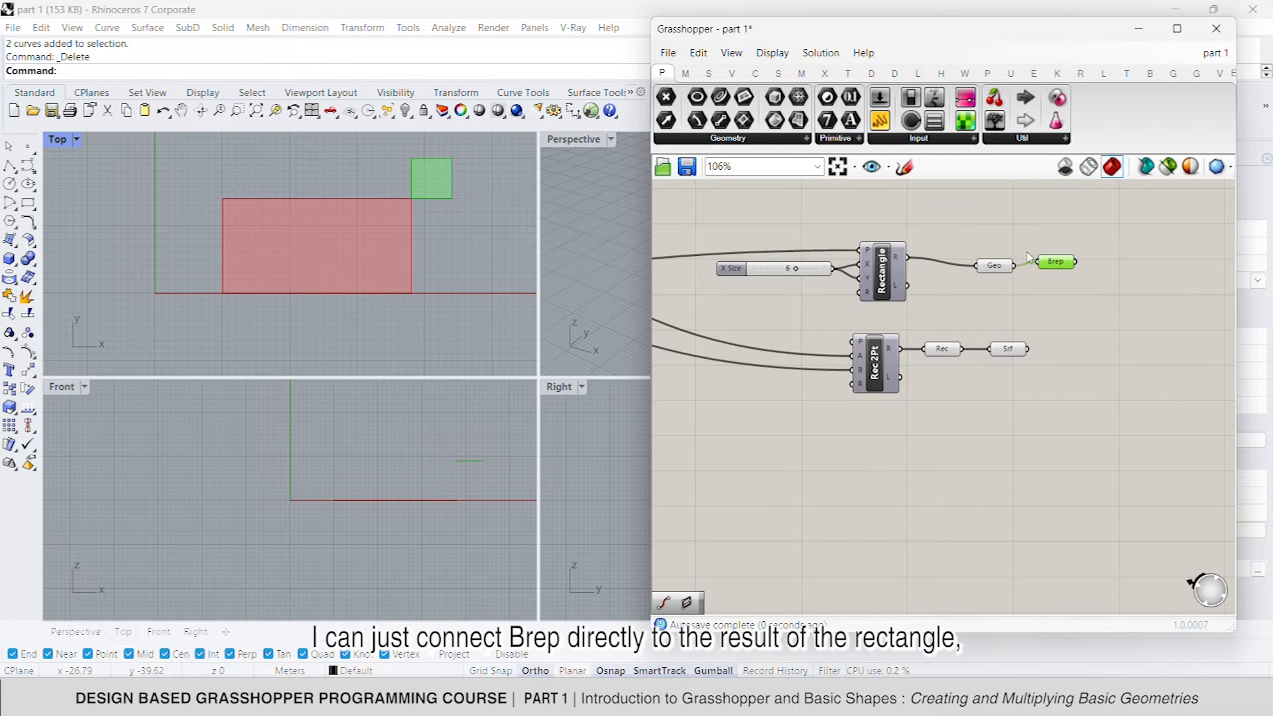
pyautogui.click(1043, 238)
pyautogui.scroll(-3, 1098, 297)
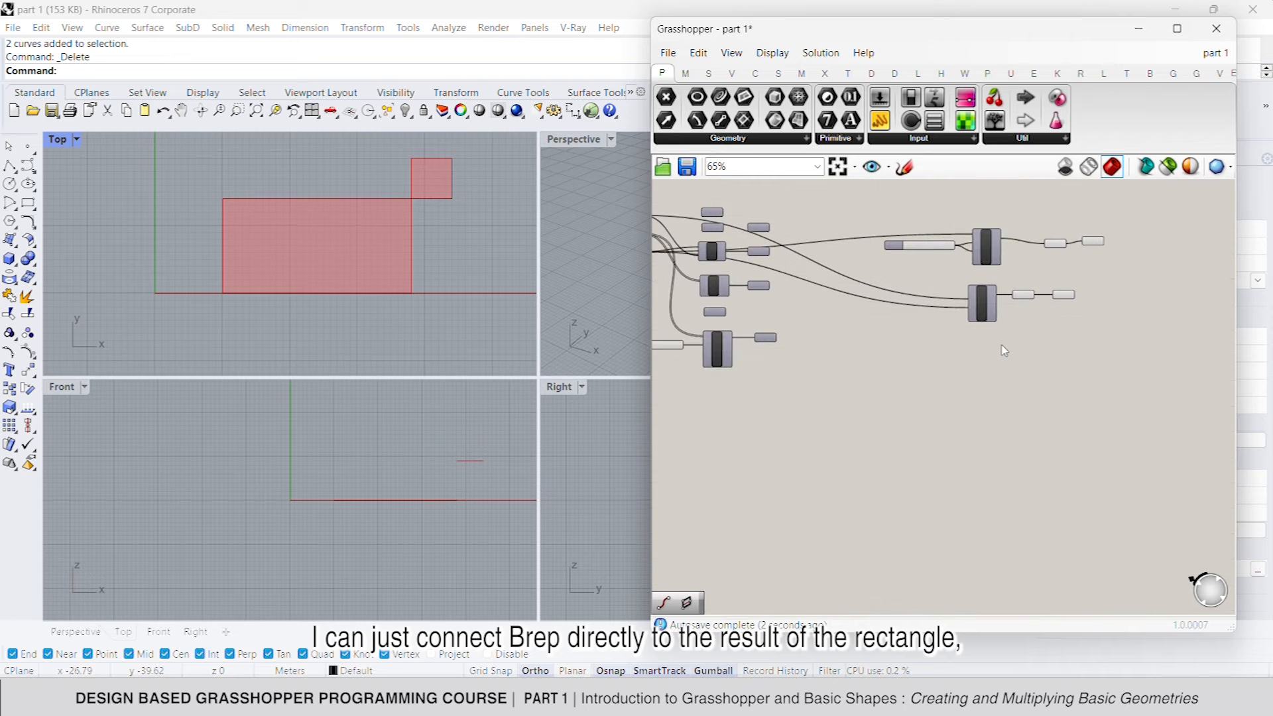
# Step: Add a Rectangular grid component below the Rec 2Pt component and turn off its preview
pyautogui.scroll(3, 1004, 350)
pyautogui.doubleClick(976, 355)
pyautogui.write('rect')
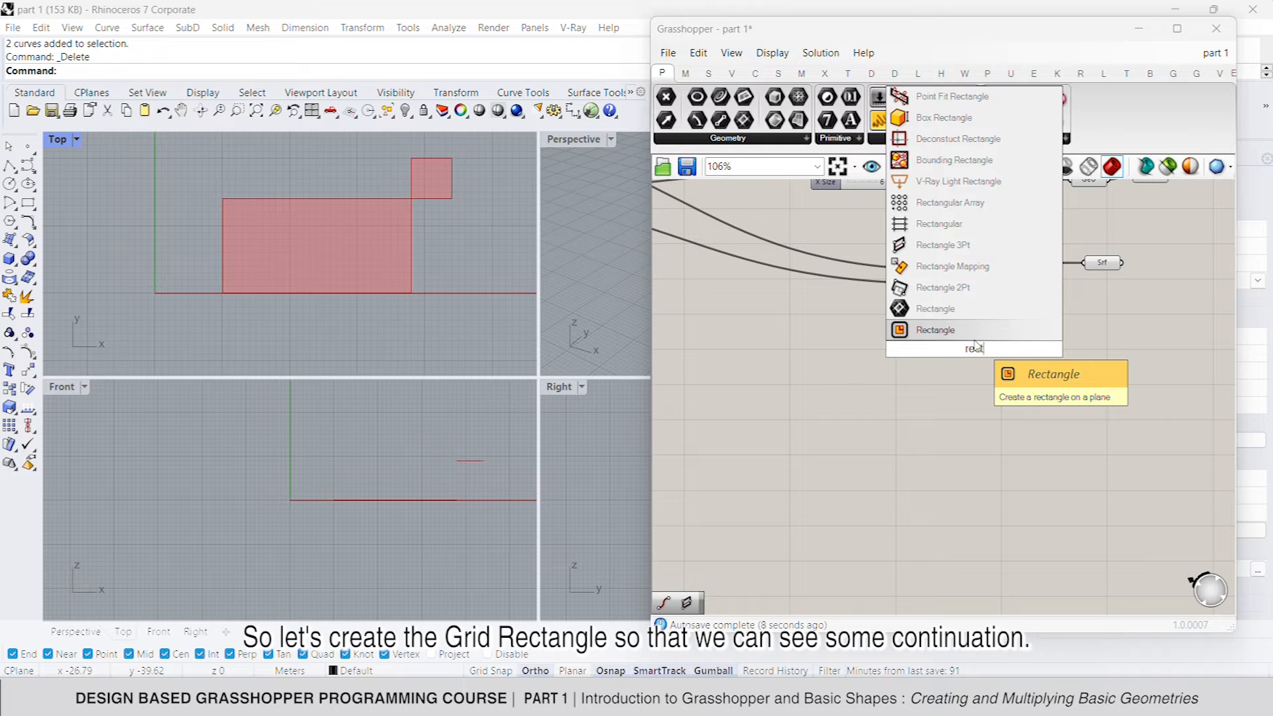
pyautogui.write('t')
pyautogui.press('BackSpace')
pyautogui.write('ang')
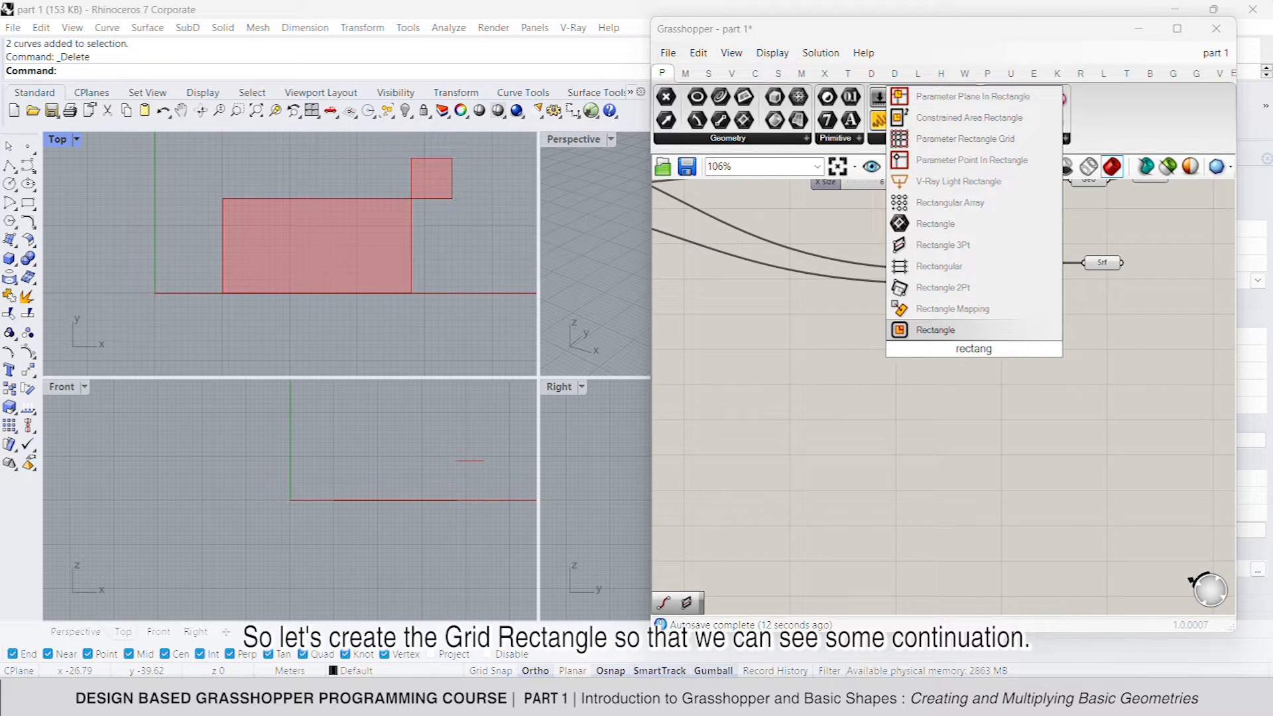
pyautogui.click(912, 267)
pyautogui.moveTo(975, 338); pyautogui.dragTo(975, 402)
pyautogui.moveTo(977, 390); pyautogui.dragTo(1074, 414, button='right')
pyautogui.rightClick(996, 395)
pyautogui.click(1053, 424)
# Step: Copy the X Size slider beside the RecGrid component and wire the copy to its Sx and Sy inputs
pyautogui.click(939, 206)
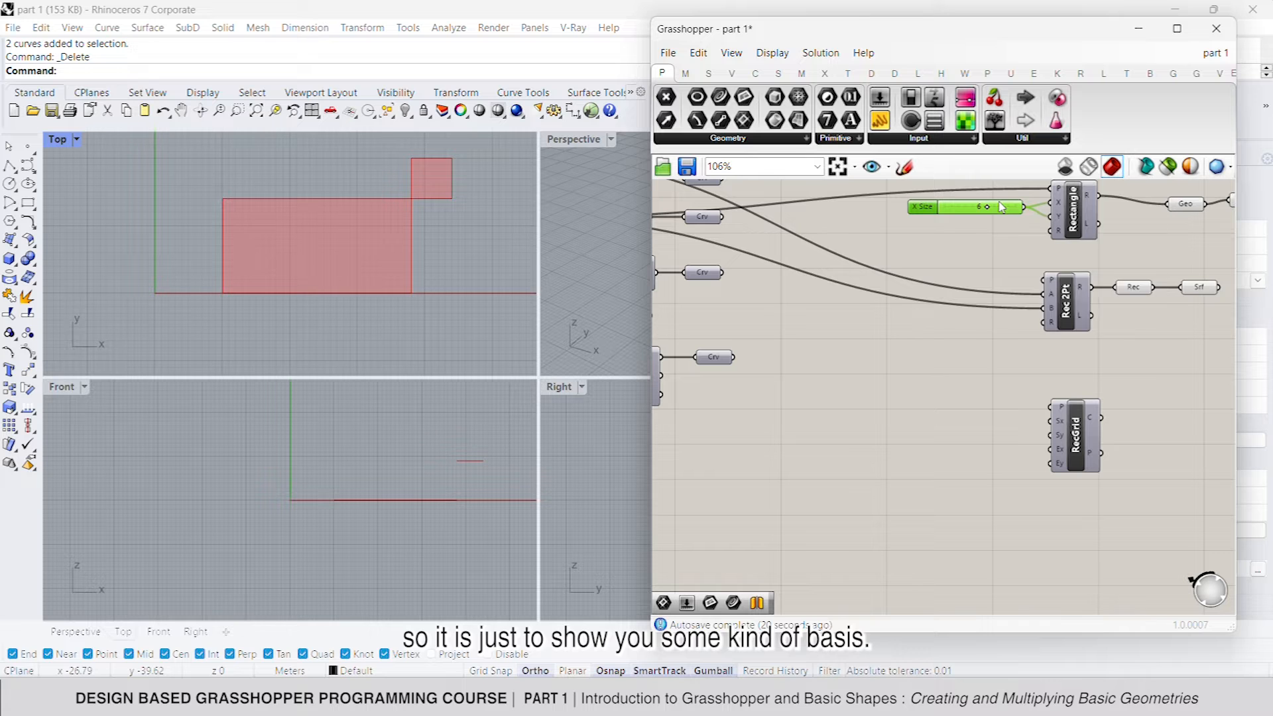
pyautogui.hotkey('ctrl', 'c')
pyautogui.hotkey('ctrl', 'v')
pyautogui.moveTo(999, 219); pyautogui.dragTo(986, 444)
pyautogui.scroll(4, 1031, 423)
pyautogui.moveTo(1062, 419); pyautogui.dragTo(1016, 446)
pyautogui.moveTo(263, 271); pyautogui.dragTo(324, 280, button='right')
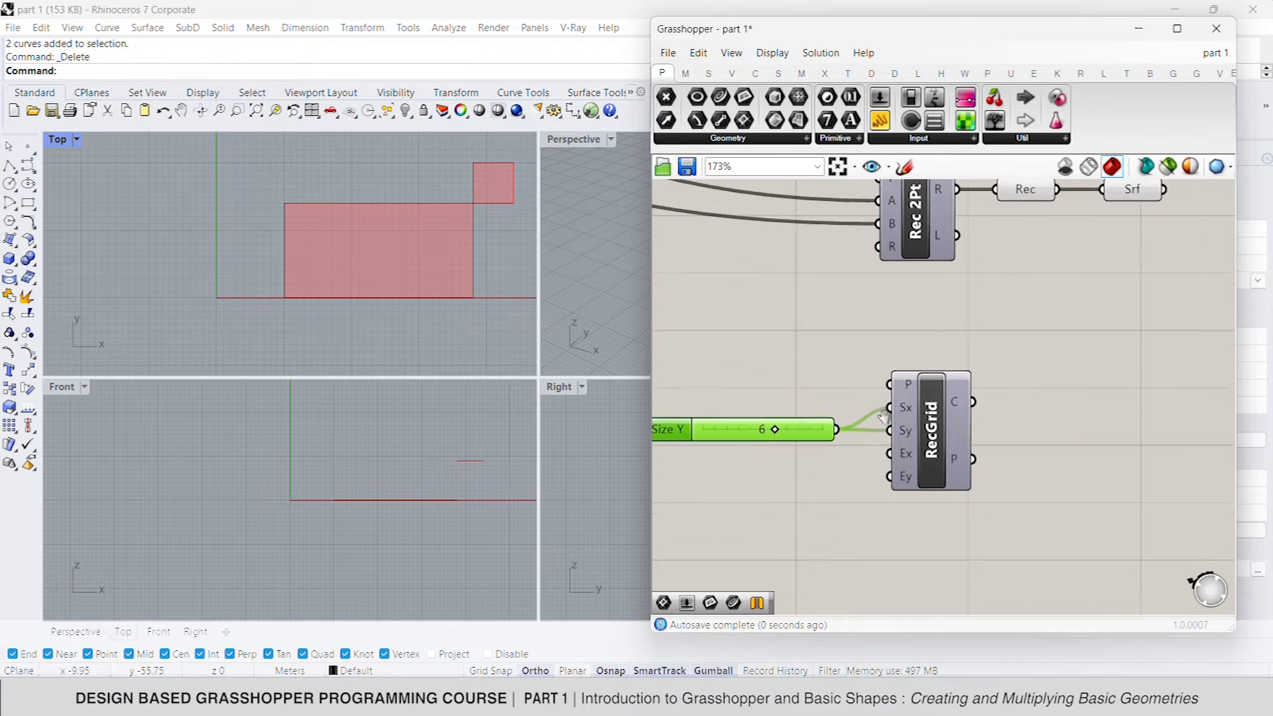
pyautogui.scroll(-3, 948, 329)
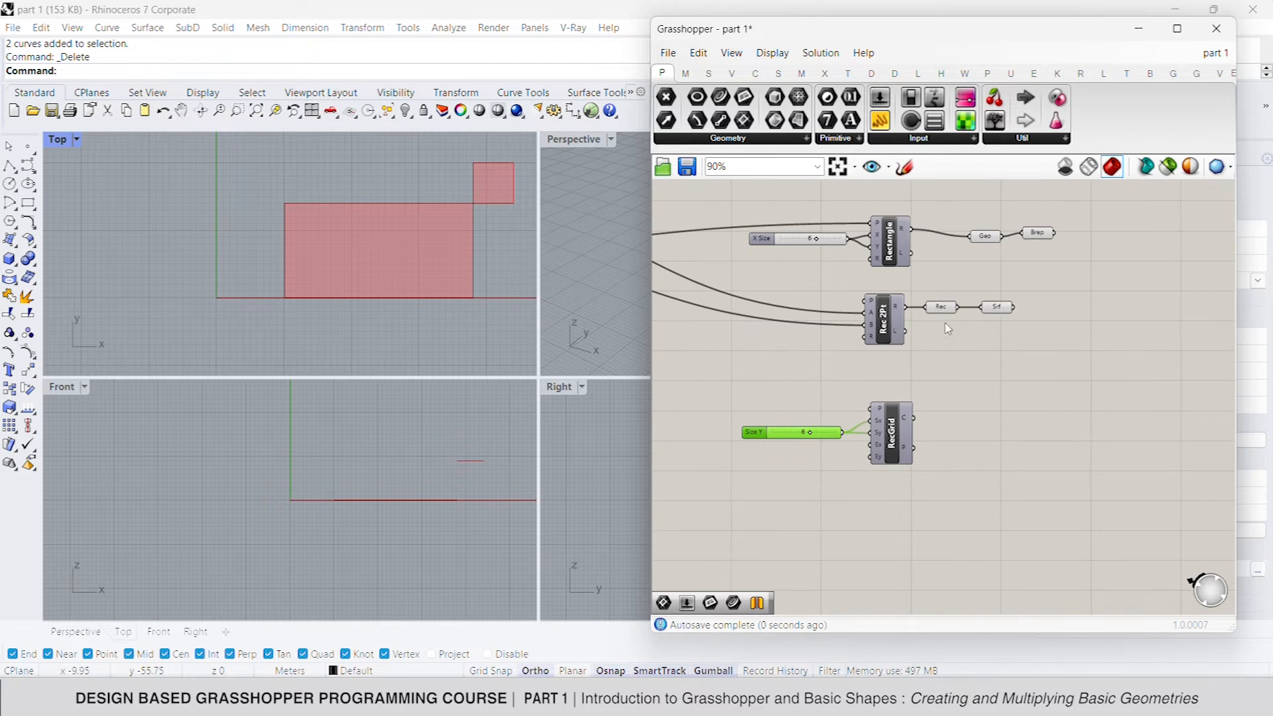
# Step: Move the Srf parameter beside the RecGrid component and feed it from the C output
pyautogui.moveTo(984, 307); pyautogui.dragTo(976, 418)
pyautogui.scroll(3, 812, 441)
pyautogui.click(826, 415)
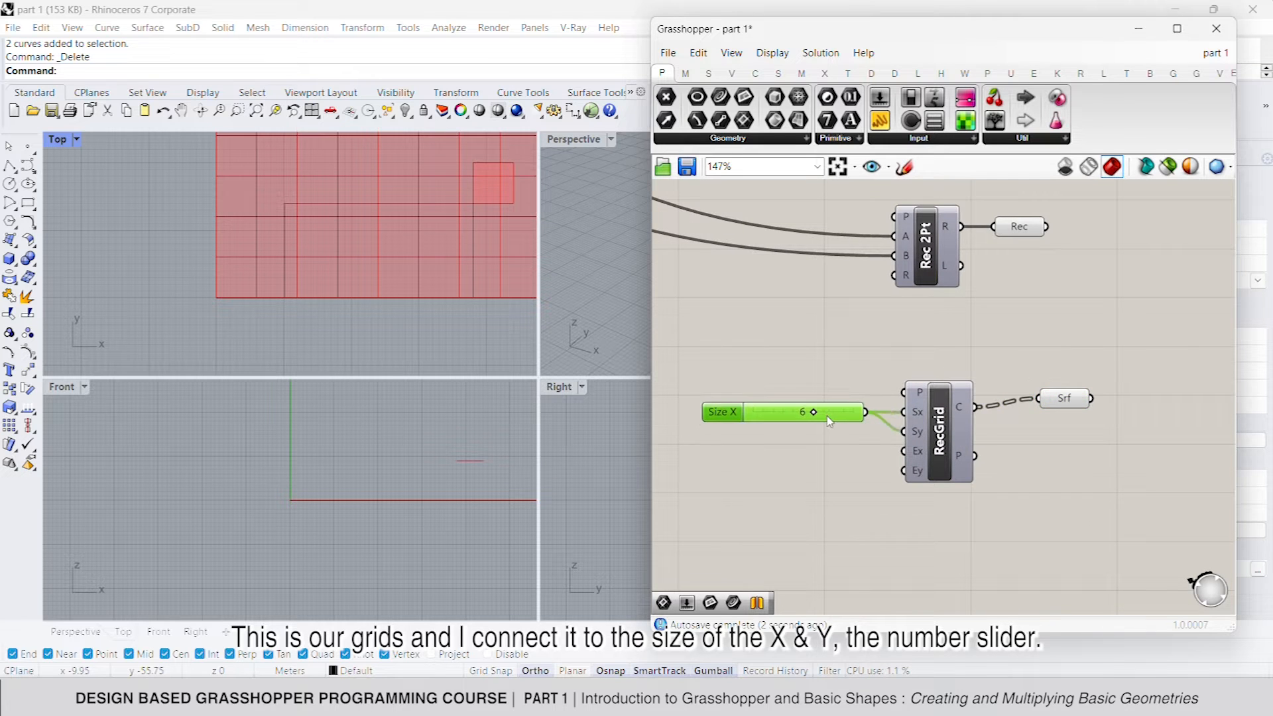
# Step: Turn off the preview of the Geo, Brep and Rec parameters of the upper two rectangle definitions
pyautogui.scroll(-3, 846, 414)
pyautogui.moveTo(1116, 365); pyautogui.dragTo(844, 222)
pyautogui.rightClick(1163, 242)
pyautogui.click(1191, 266)
pyautogui.scroll(2, 980, 427)
pyautogui.click(1000, 423)
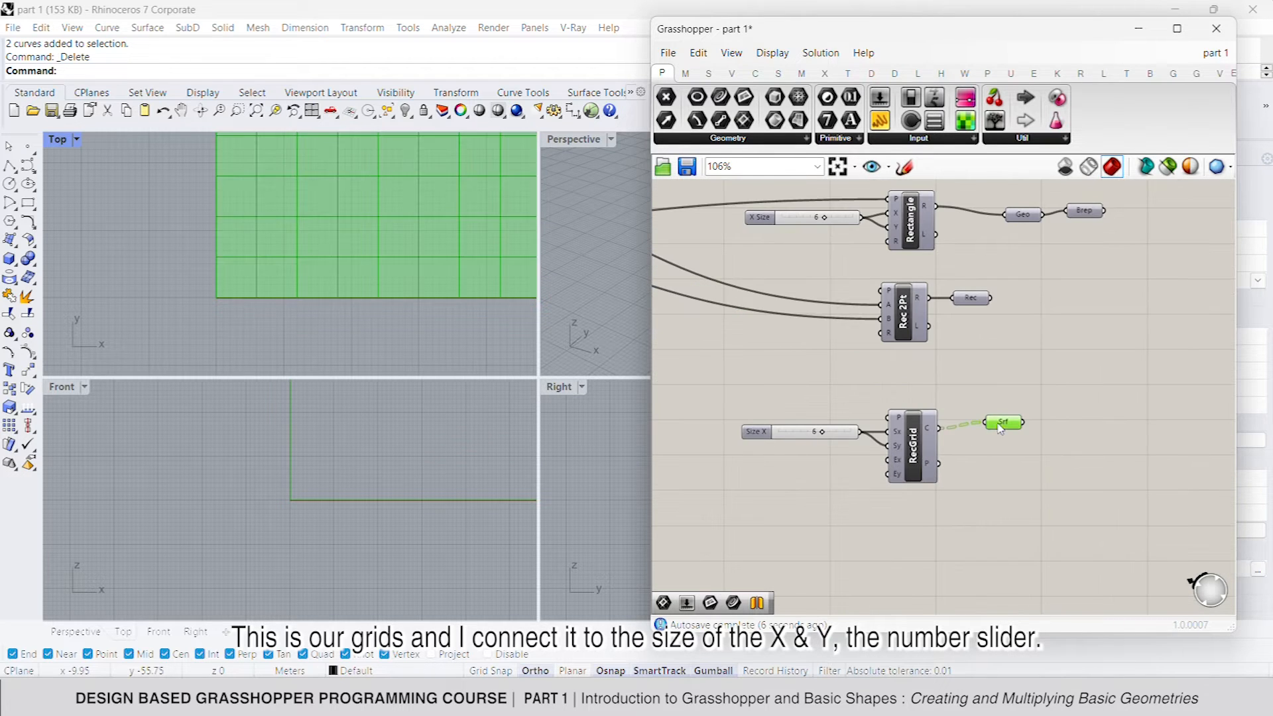
pyautogui.click(323, 320)
pyautogui.scroll(2, 377, 333)
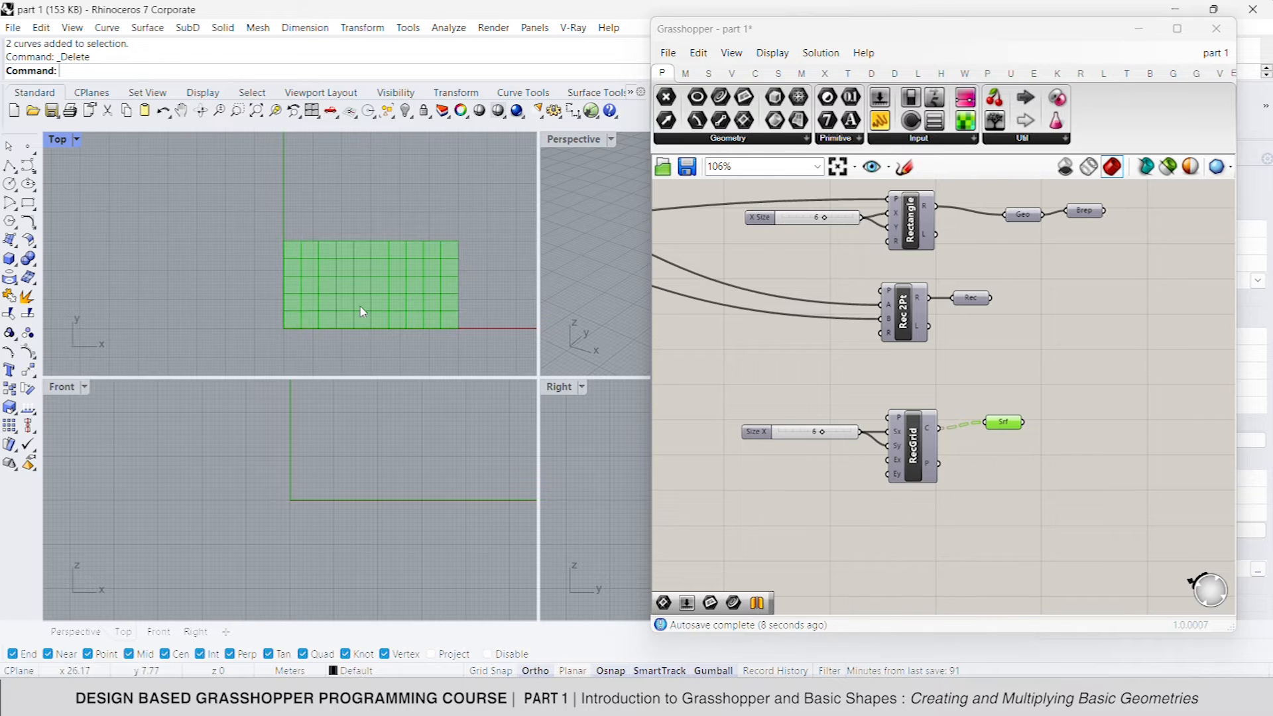
pyautogui.scroll(3, 988, 429)
# Step: Set the RecGrid component's Size X slider to 5
pyautogui.click(1014, 430)
pyautogui.scroll(3, 823, 452)
pyautogui.moveTo(822, 452); pyautogui.dragTo(1031, 443, button='right')
pyautogui.moveTo(832, 398); pyautogui.dragTo(905, 453)
pyautogui.scroll(-3, 852, 390)
# Step: Make two copies of the Size X slider and wire them separately to the RecGrid component's Ex and Ey inputs
pyautogui.click(853, 392)
pyautogui.hotkey('ctrl', 'c')
pyautogui.hotkey('ctrl', 'v')
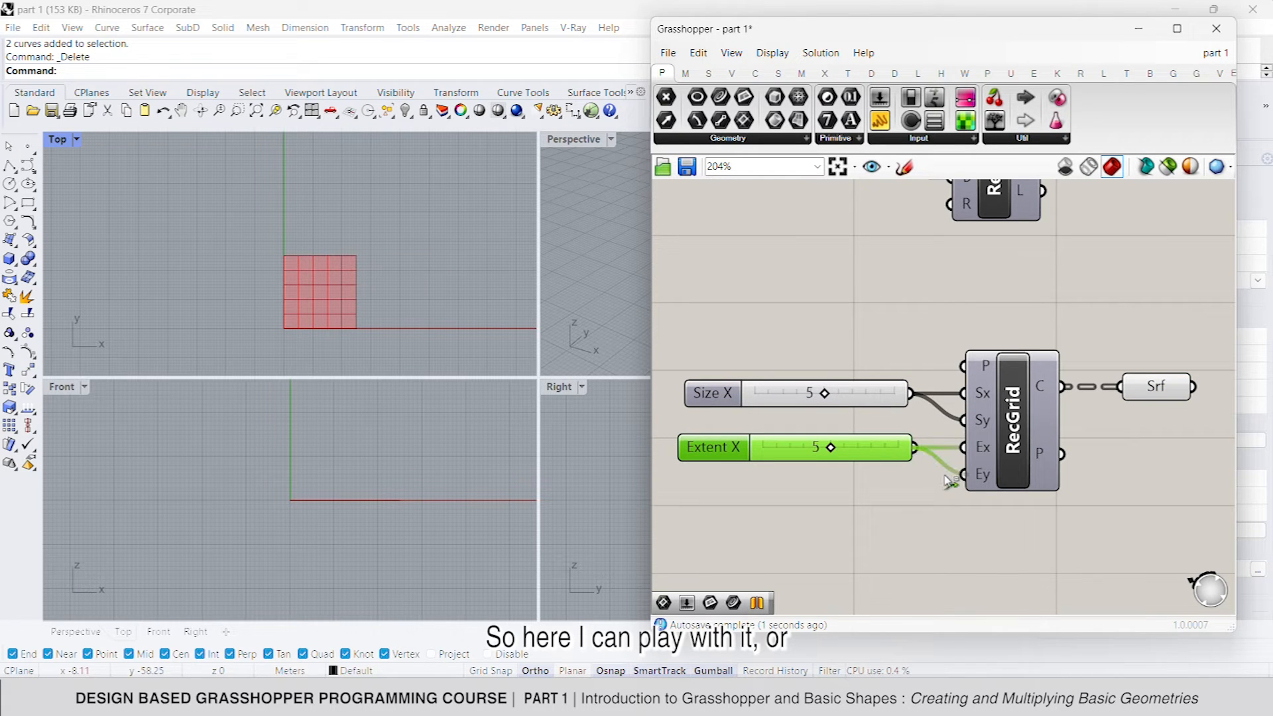
pyautogui.moveTo(832, 451); pyautogui.dragTo(913, 486)
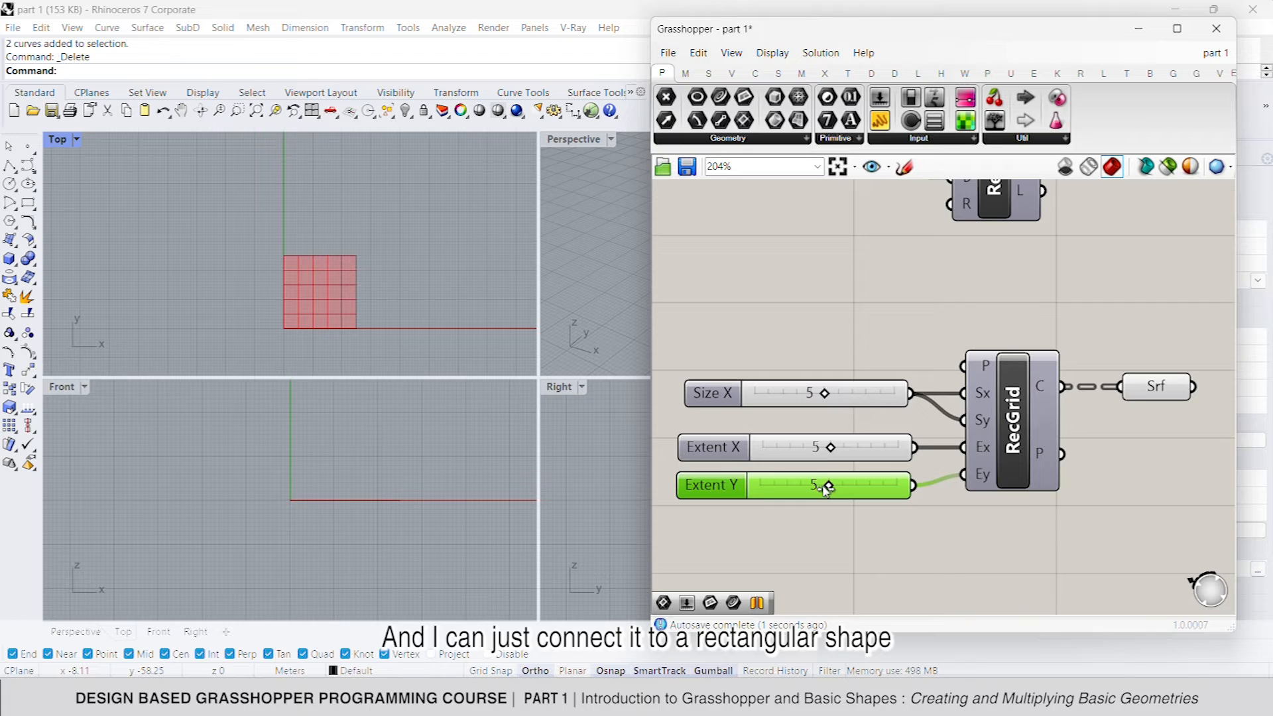
# Step: Copy the Rec parameter to below Srf and feed the copy from the RecGrid component's C output
pyautogui.scroll(-4, 825, 490)
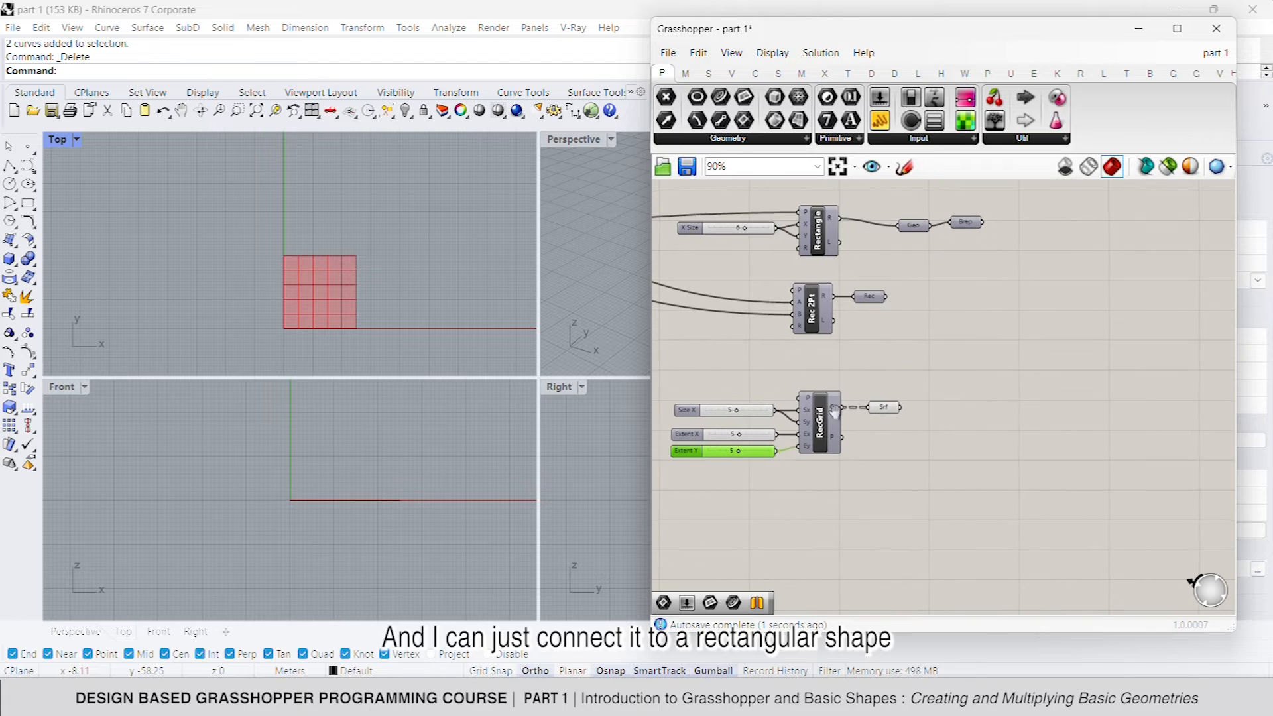
pyautogui.click(869, 300)
pyautogui.keyDown('alt'); pyautogui.moveTo(870, 303); pyautogui.dragTo(881, 427); pyautogui.keyUp('alt')
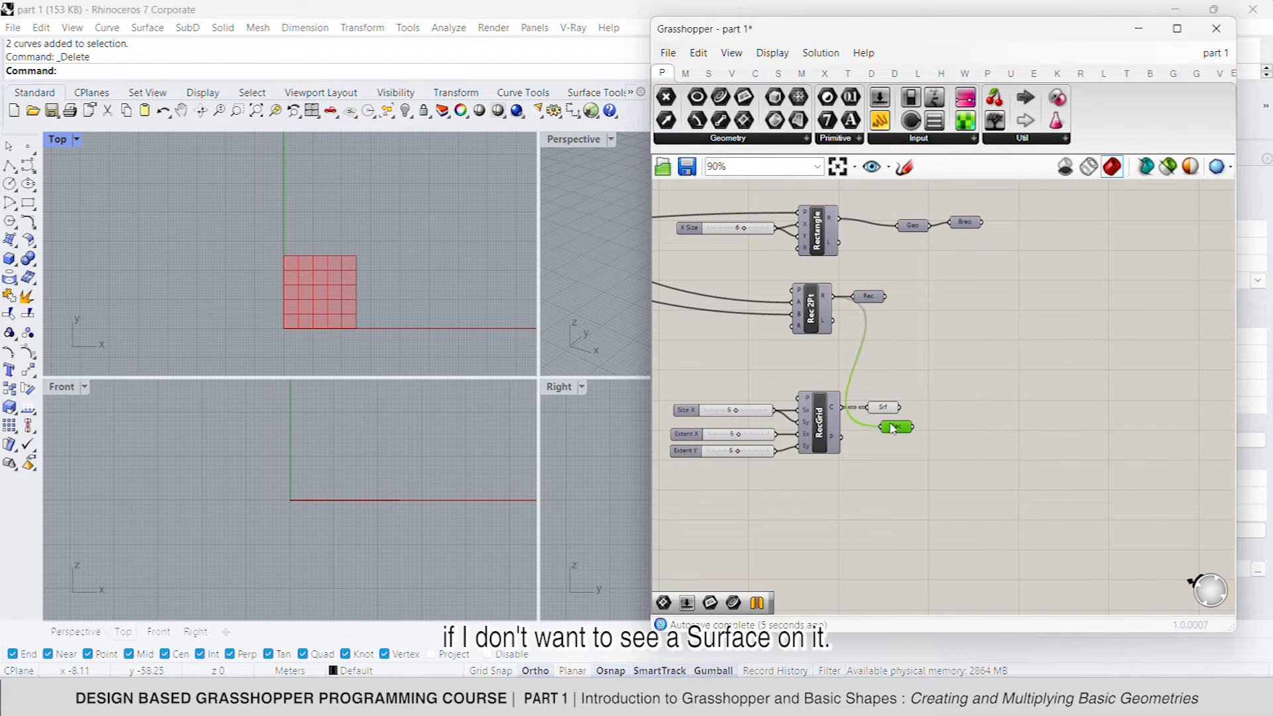
pyautogui.scroll(3, 883, 431)
pyautogui.moveTo(814, 402); pyautogui.dragTo(882, 428)
# Step: Turn off the grid's Srf preview, turn on the preview of its Rec parameter and align Rec beneath Srf
pyautogui.click(888, 398)
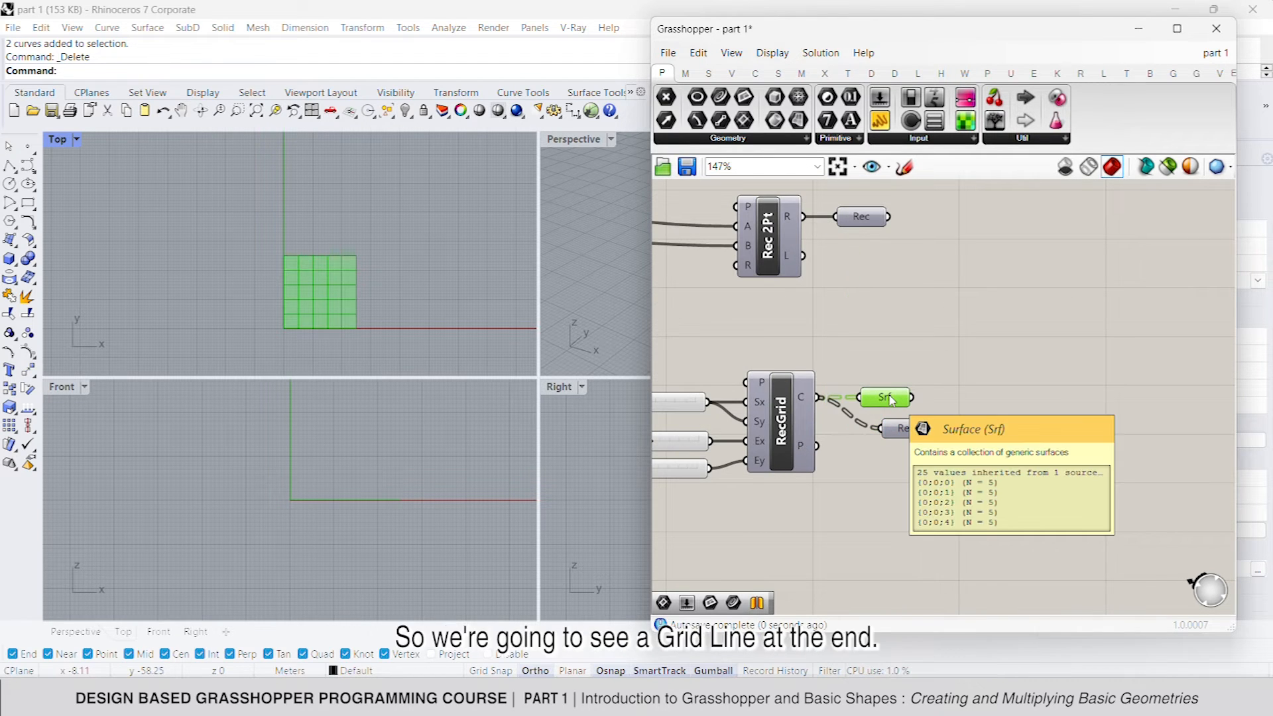
pyautogui.rightClick(891, 400)
pyautogui.click(935, 372)
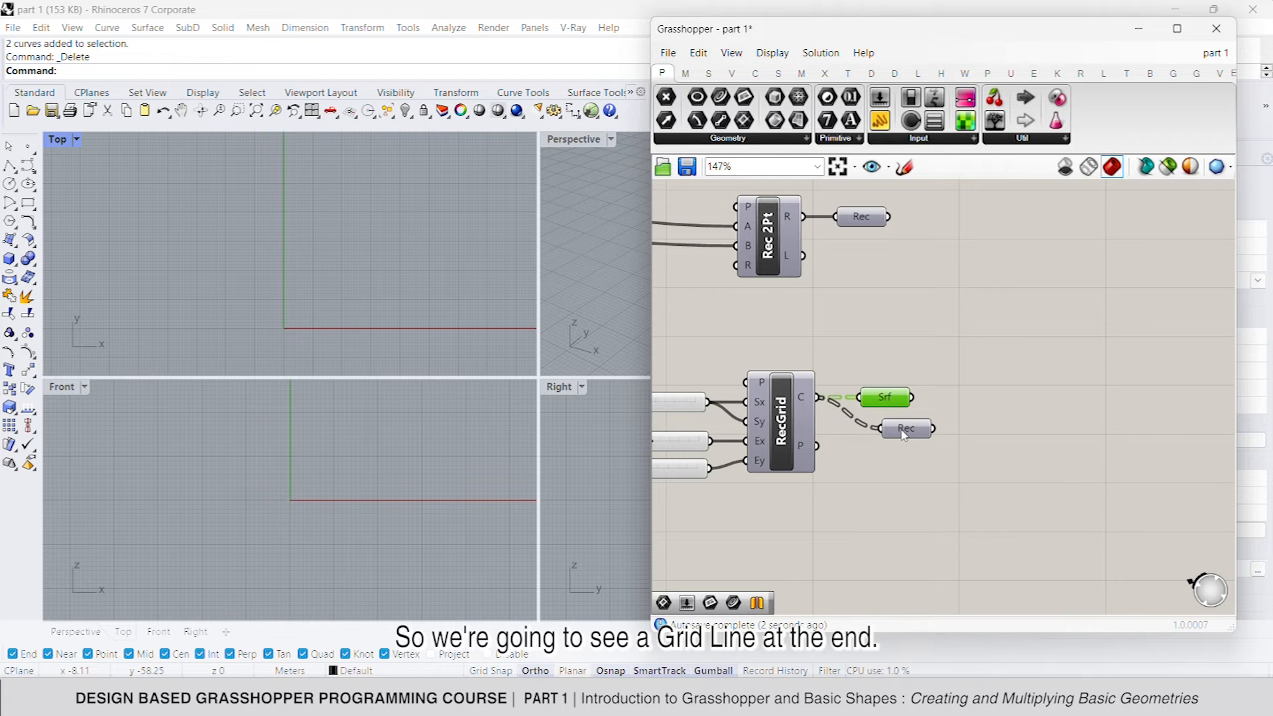
pyautogui.rightClick(897, 429)
pyautogui.click(948, 391)
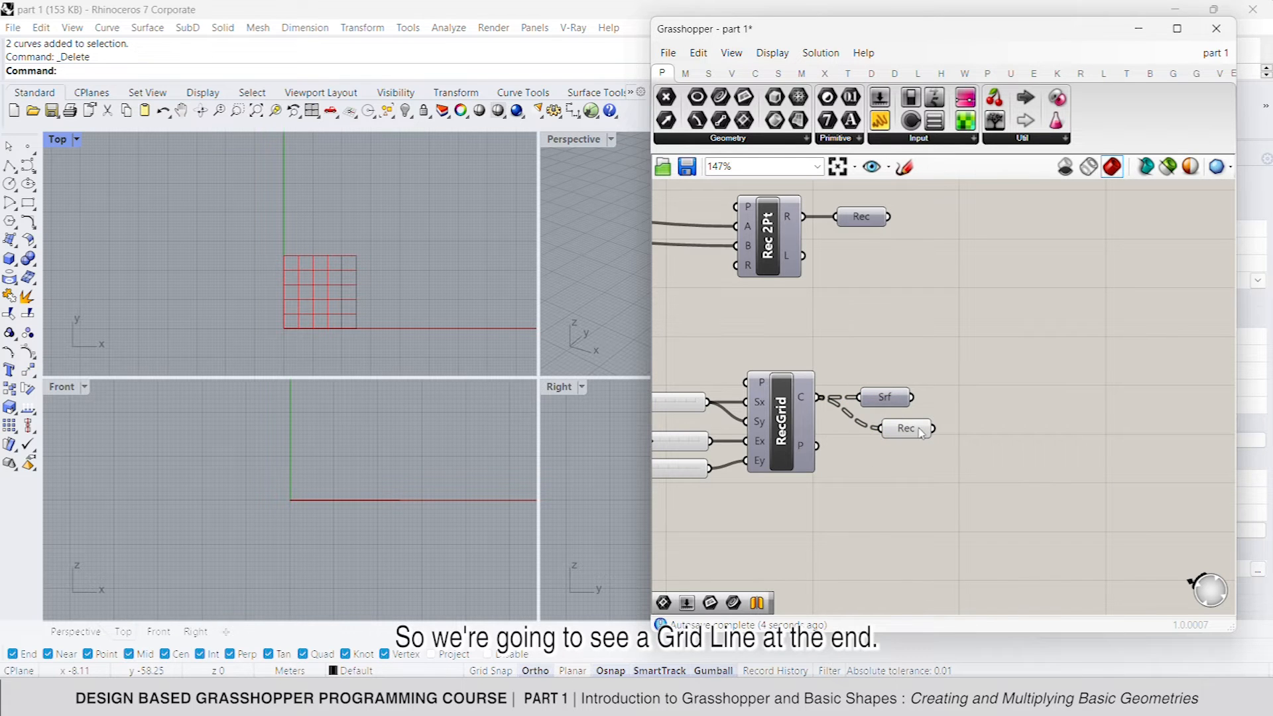
pyautogui.click(892, 429)
pyautogui.click(995, 411)
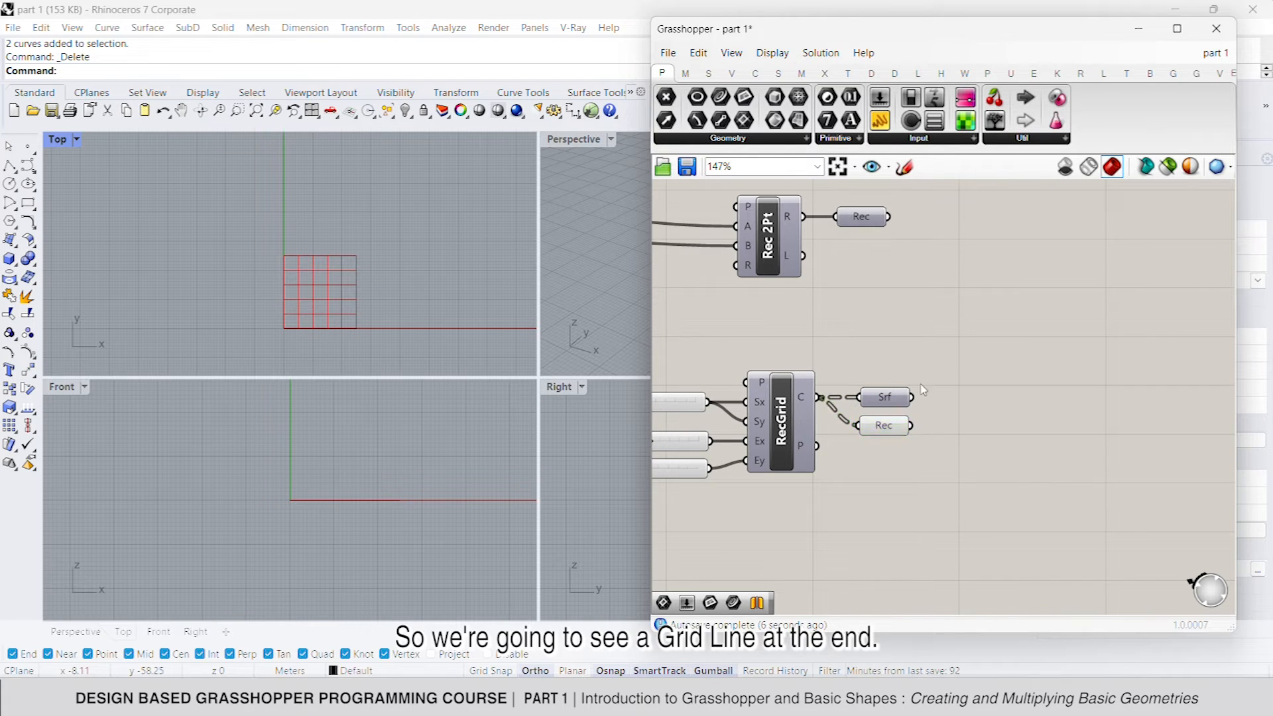
# Step: Duplicate the Rec 2Pt component with its Rec parameter below the original, retaining the wires to A and B
pyautogui.scroll(-4, 1028, 389)
pyautogui.moveTo(1028, 389); pyautogui.dragTo(1054, 391, button='right')
pyautogui.scroll(2, 904, 370)
pyautogui.moveTo(904, 370); pyautogui.dragTo(846, 364, button='right')
pyautogui.scroll(-2, 977, 368)
pyautogui.moveTo(923, 372); pyautogui.dragTo(974, 438, button='right')
pyautogui.moveTo(1128, 287); pyautogui.dragTo(1100, 345, button='right')
pyautogui.moveTo(971, 347); pyautogui.dragTo(997, 357, button='right')
pyautogui.moveTo(1139, 350)
pyautogui.mouseDown()
pyautogui.moveTo(919, 411)
pyautogui.moveTo(861, 412)
pyautogui.moveTo(1014, 401)
pyautogui.moveTo(1137, 351)
pyautogui.mouseUp()
pyautogui.moveTo(1031, 496); pyautogui.dragTo(896, 439)
pyautogui.moveTo(897, 439); pyautogui.dragTo(861, 377, button='right')
pyautogui.keyDown('alt'); pyautogui.moveTo(916, 409); pyautogui.dragTo(911, 457); pyautogui.keyUp('alt')
# Step: Move the copied Rec 2Pt component and its Rec parameter down to just above the RecGrid component
pyautogui.click(1108, 520)
pyautogui.moveTo(1033, 587); pyautogui.dragTo(815, 430)
pyautogui.moveTo(918, 449); pyautogui.dragTo(916, 473)
pyautogui.click(1082, 448)
# Step: Insert a relay on each of the two wires entering the lower Rec 2Pt component's A and B inputs
pyautogui.moveTo(872, 467); pyautogui.dragTo(976, 468, button='right')
pyautogui.scroll(3, 976, 468)
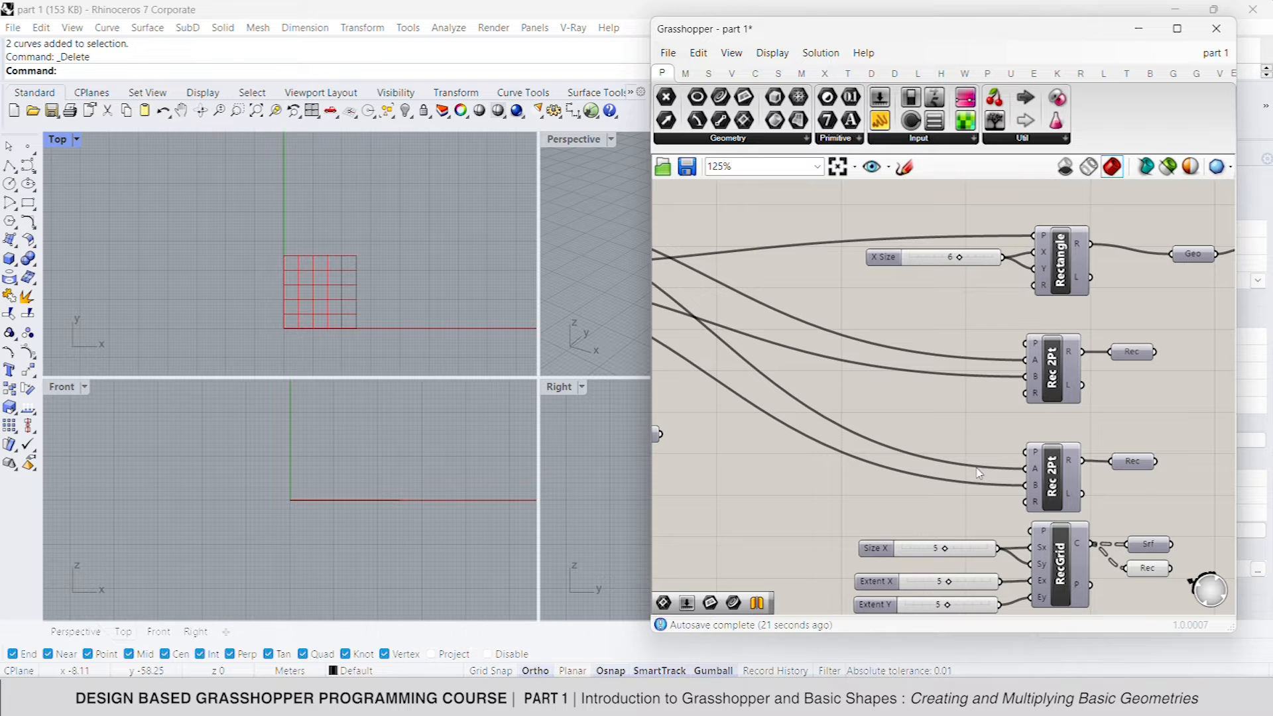
pyautogui.doubleClick(991, 467)
pyautogui.doubleClick(986, 484)
# Step: Turn on the preview of the uppermost Line parameter and the uppermost Crv parameter
pyautogui.scroll(-3, 990, 482)
pyautogui.moveTo(990, 482); pyautogui.dragTo(1132, 480, button='right')
pyautogui.scroll(4, 1075, 489)
pyautogui.scroll(-2, 1069, 481)
pyautogui.moveTo(795, 259); pyautogui.dragTo(867, 321, button='right')
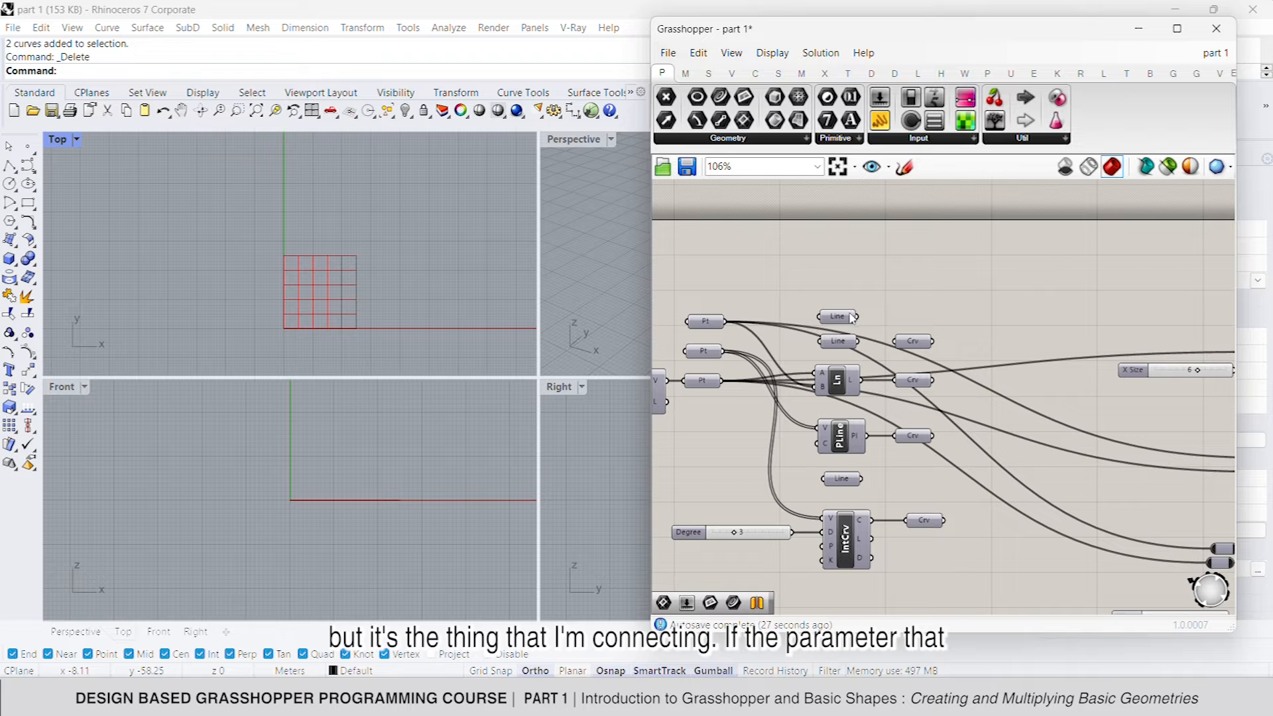
pyautogui.rightClick(995, 279)
pyautogui.click(1038, 304)
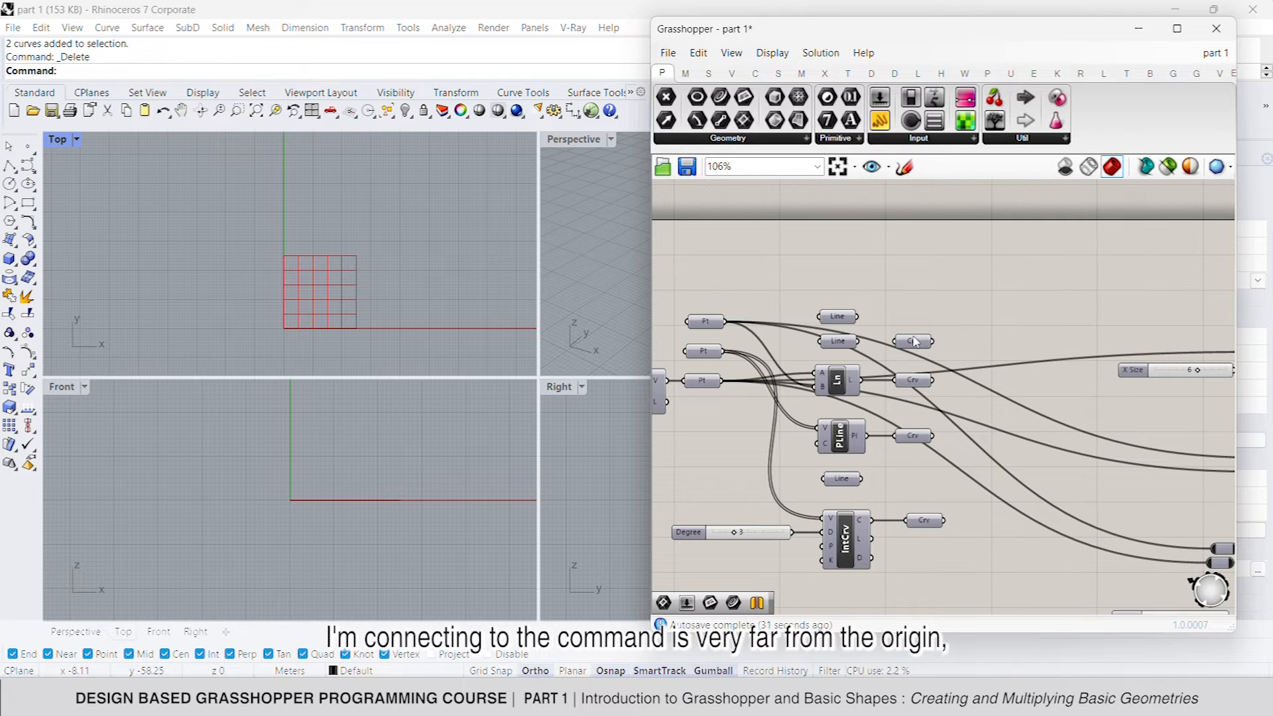
pyautogui.keyDown('shift'); pyautogui.click(827, 317); pyautogui.keyUp('shift')
pyautogui.middleClick(1078, 302)
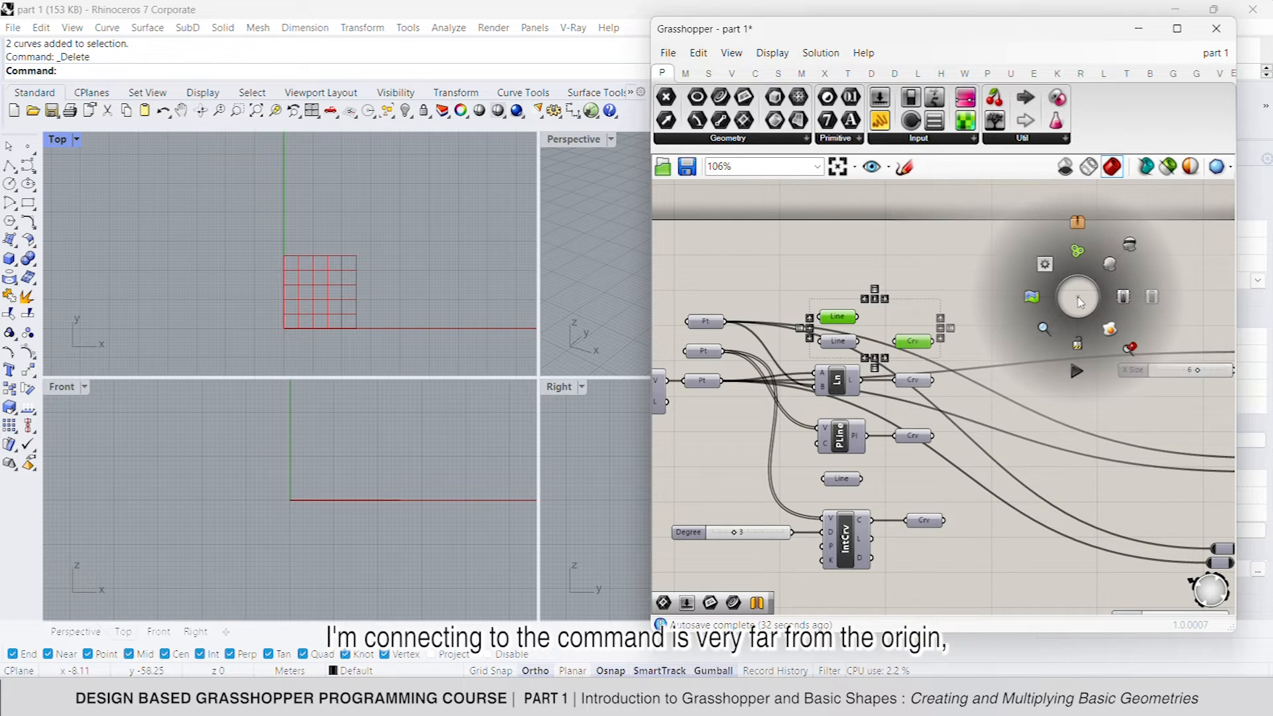
pyautogui.click(1114, 263)
pyautogui.click(1069, 302)
# Step: Locate the curves of the uppermost Line and Crv parameters in the Top view
pyautogui.scroll(-2, 398, 298)
pyautogui.moveTo(431, 310); pyautogui.dragTo(371, 266, button='right')
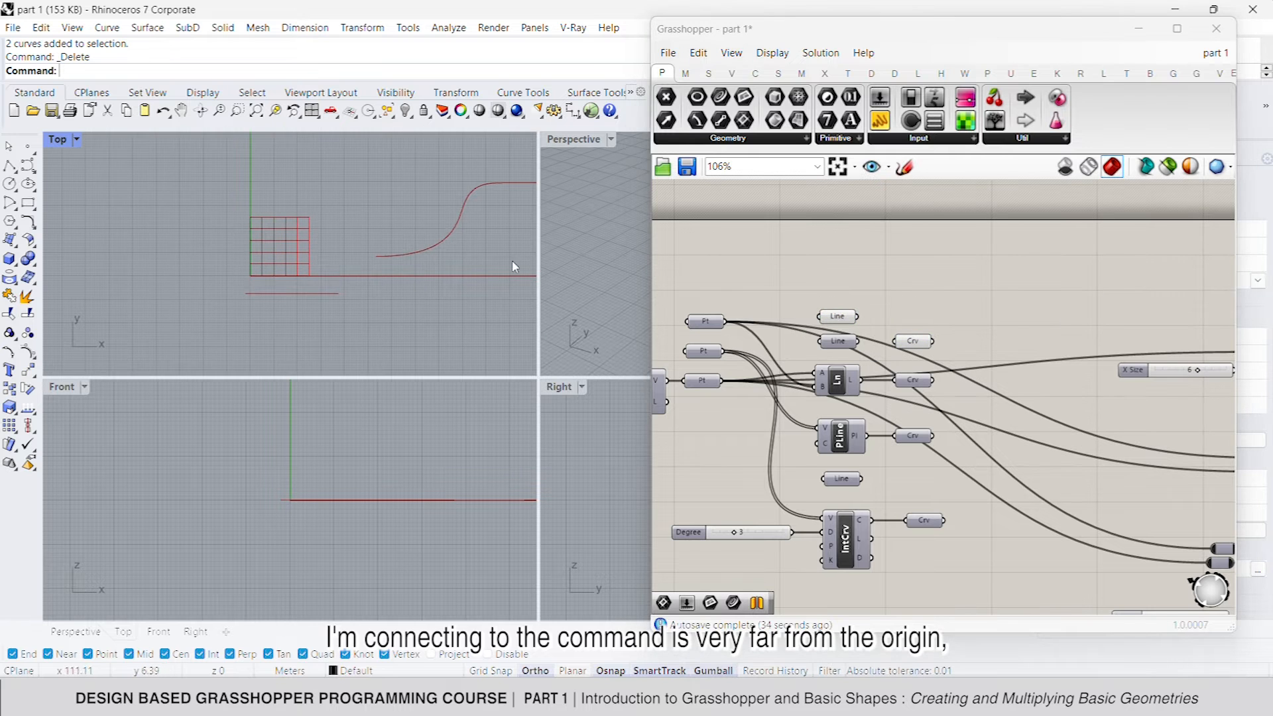
pyautogui.click(844, 315)
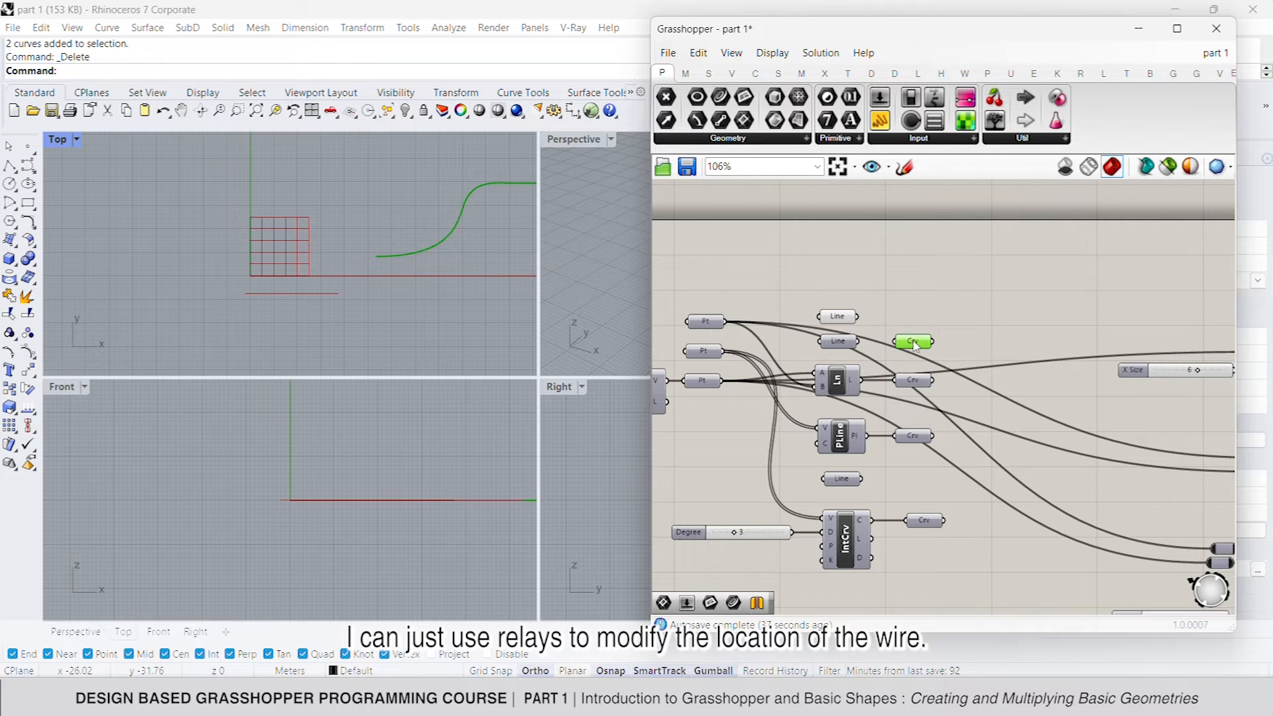
pyautogui.moveTo(891, 330); pyautogui.dragTo(828, 309, button='right')
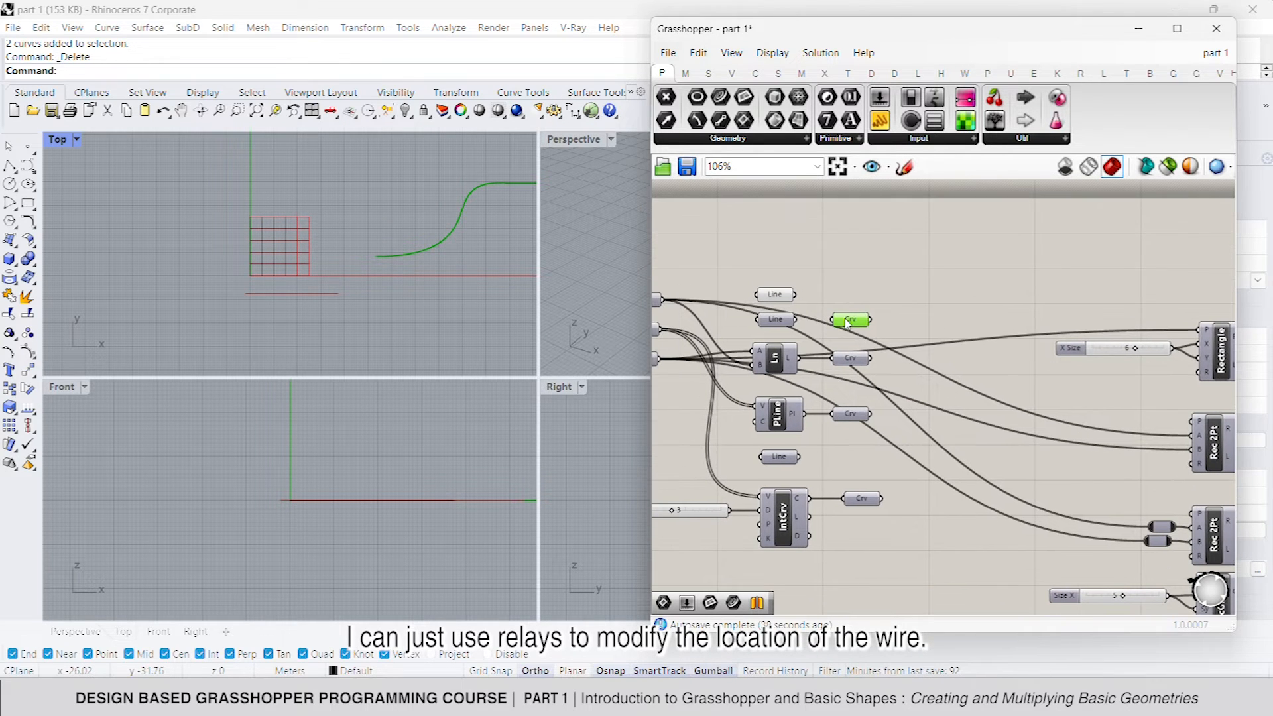
# Step: Add an End Points component fed by the uppermost Line parameter and wire its S output to the relay feeding the lower Rec 2Pt's A input
pyautogui.doubleClick(872, 277)
pyautogui.write('end')
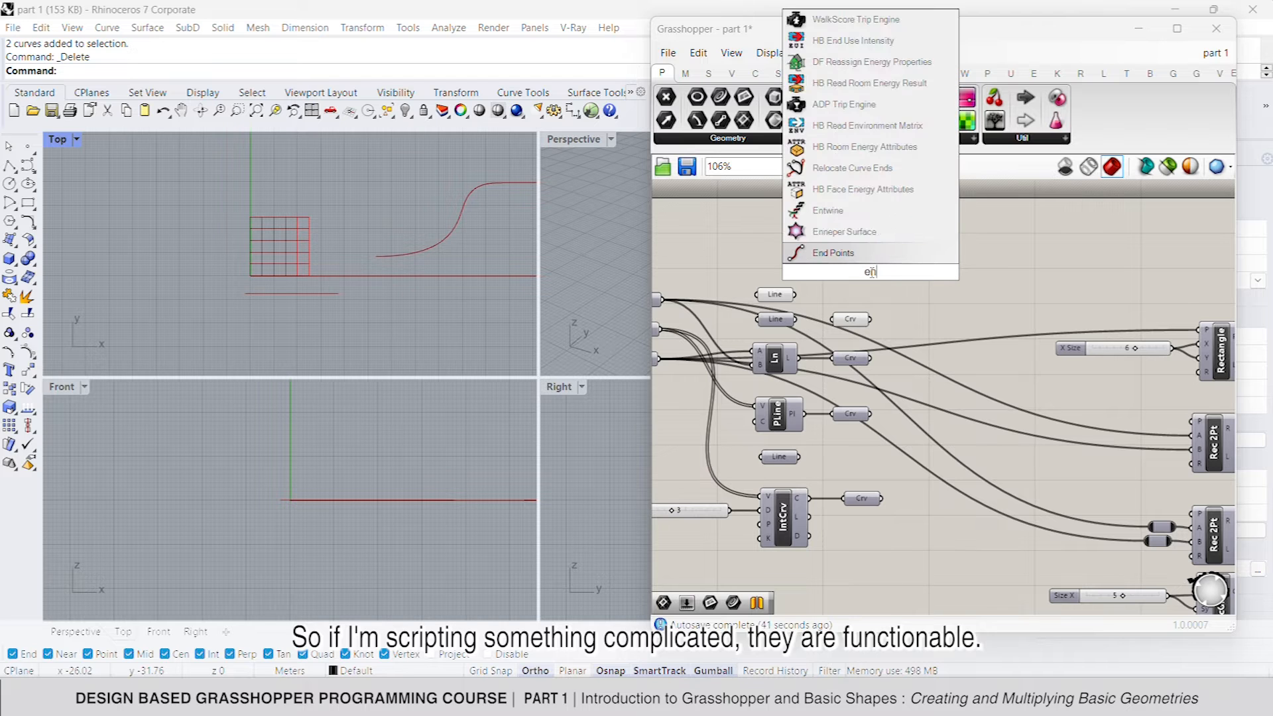
pyautogui.click(866, 254)
pyautogui.moveTo(803, 297); pyautogui.dragTo(800, 295)
pyautogui.moveTo(1028, 318); pyautogui.dragTo(956, 311, button='right')
pyautogui.moveTo(853, 269); pyautogui.dragTo(1088, 522)
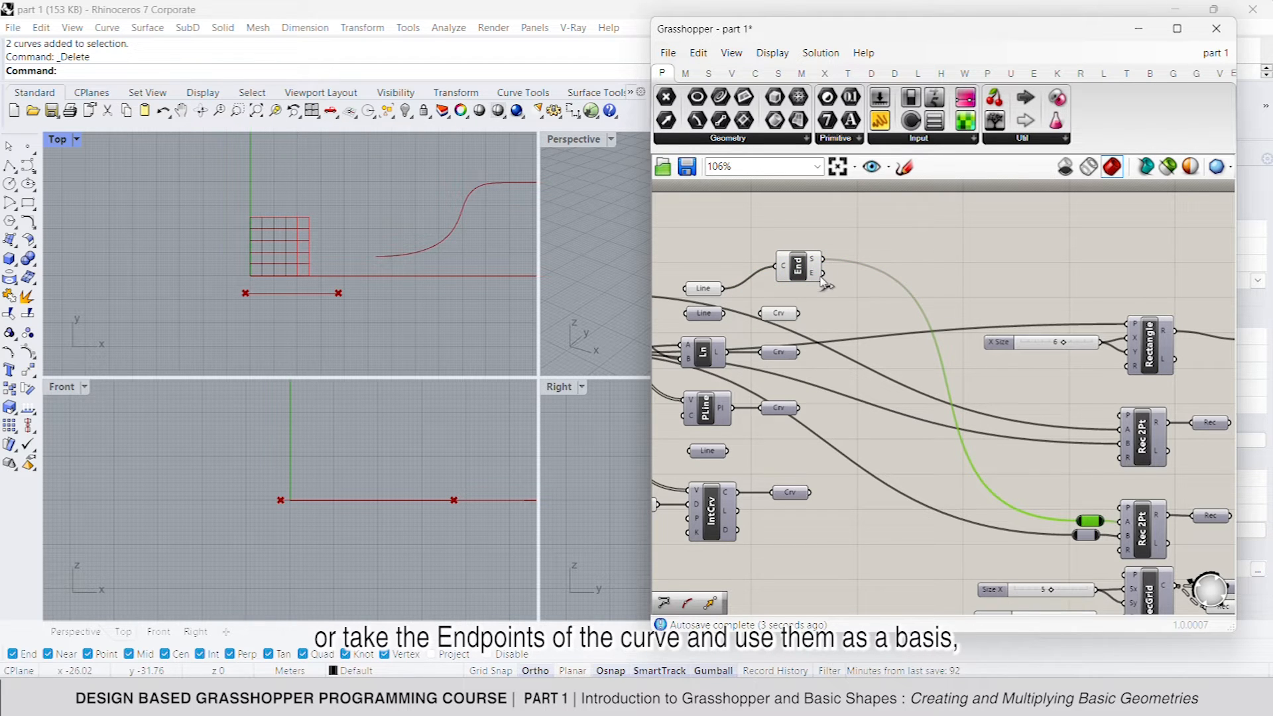
# Step: Add a Curve Middle component fed by the uppermost Crv parameter and wire its M output to the relay feeding the lower Rec 2Pt's B input
pyautogui.click(777, 316)
pyautogui.doubleClick(835, 315)
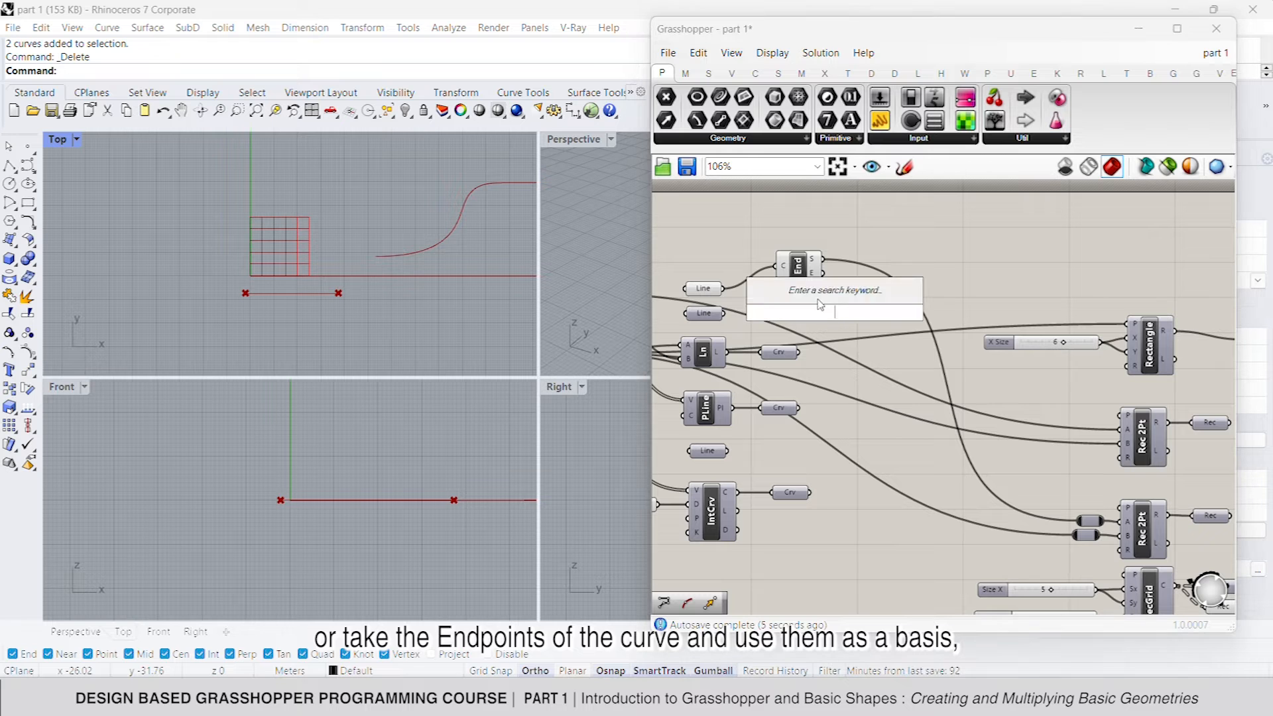
pyautogui.write('mid')
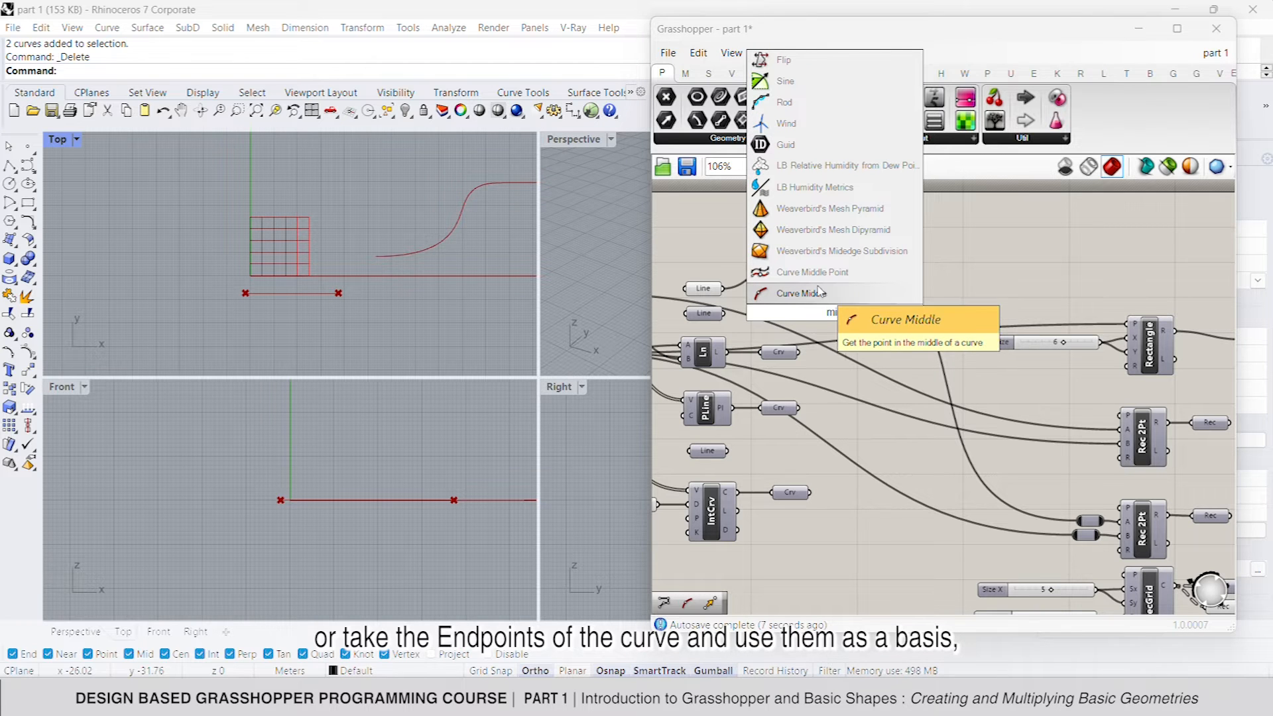
pyautogui.press('Return')
pyautogui.click(837, 319)
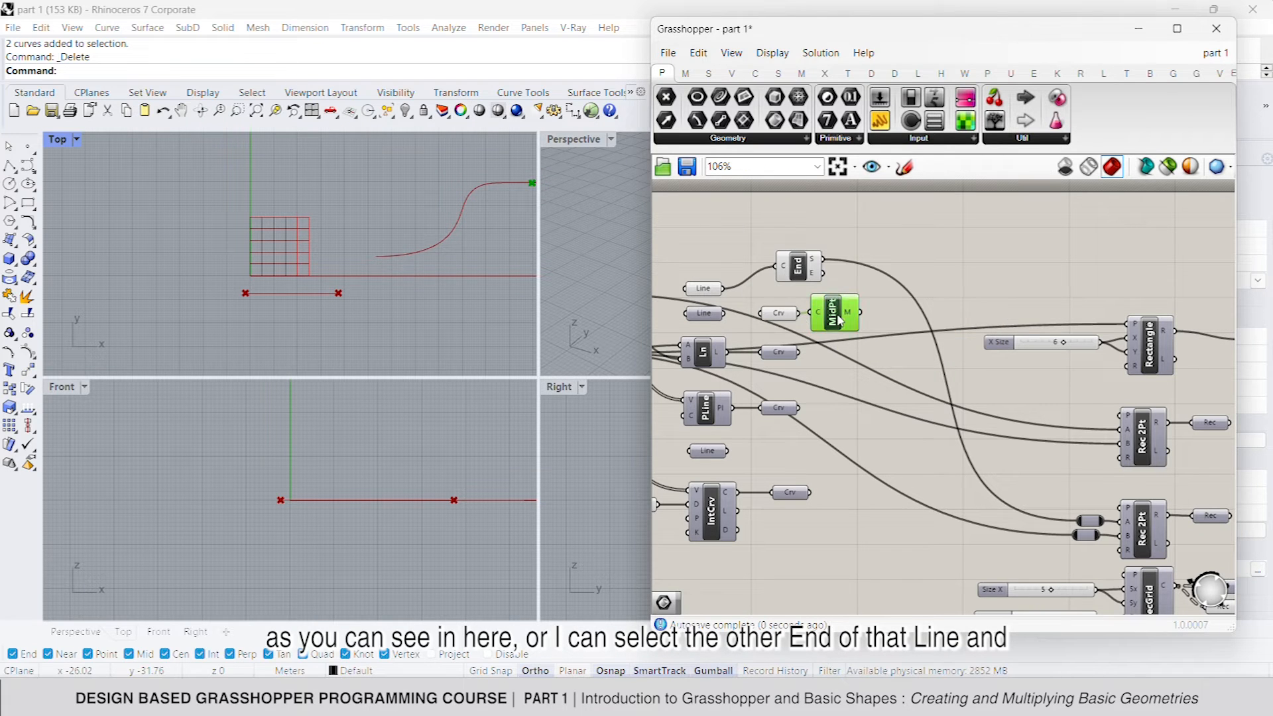
pyautogui.moveTo(924, 353); pyautogui.dragTo(1075, 539)
pyautogui.moveTo(1125, 528); pyautogui.dragTo(925, 443, button='right')
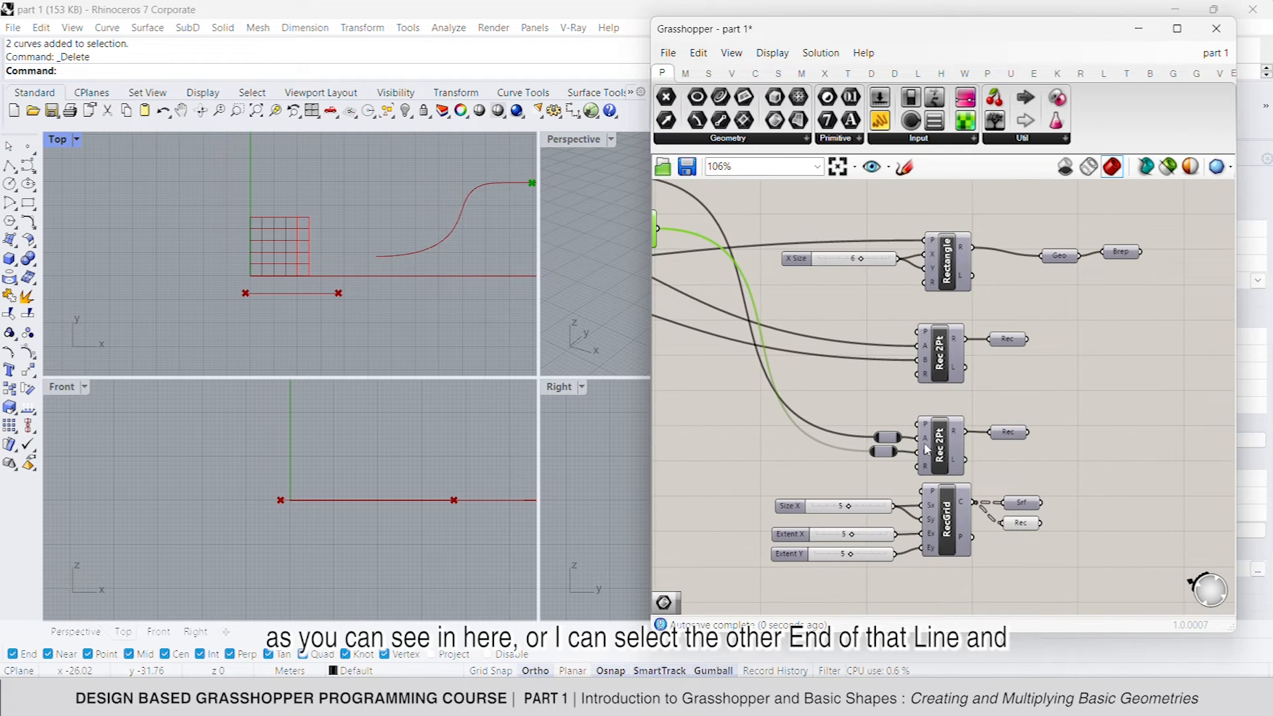
# Step: Turn on the preview of the Rec parameter fed by the lower Rec 2Pt component
pyautogui.rightClick(1005, 440)
pyautogui.click(1061, 393)
pyautogui.moveTo(970, 398); pyautogui.dragTo(1144, 501, button='right')
pyautogui.click(1065, 462)
# Step: Try wiring the End Points component's E output to the relay feeding the lower Rec 2Pt's A input
pyautogui.scroll(-1, 1068, 478)
pyautogui.scroll(-6, 331, 247)
pyautogui.moveTo(338, 245); pyautogui.dragTo(325, 265, button='right')
pyautogui.scroll(2, 888, 313)
pyautogui.moveTo(888, 313); pyautogui.dragTo(791, 257, button='right')
pyautogui.scroll(-4, 875, 298)
pyautogui.scroll(3, 881, 296)
pyautogui.moveTo(797, 268); pyautogui.dragTo(864, 272)
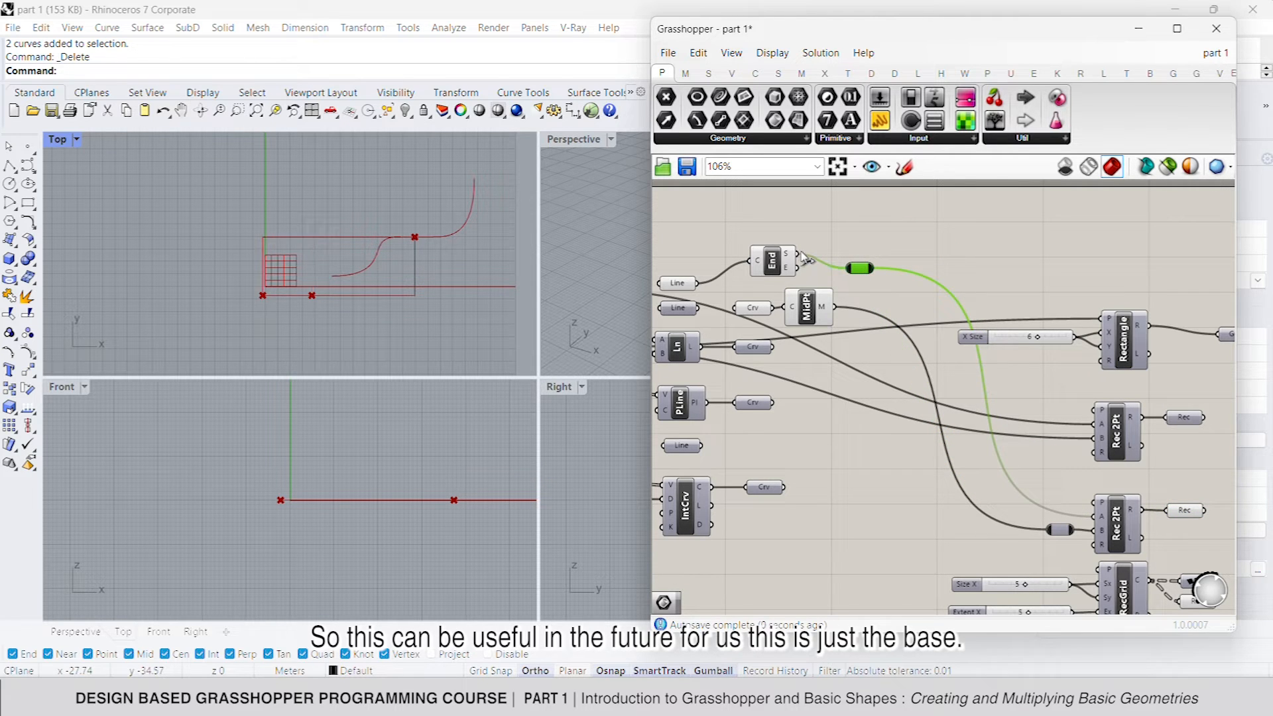
# Step: Turn off the preview of the lower Rec 2Pt component and of RecGrid with its Srf and Rec parameters
pyautogui.scroll(-3, 887, 268)
pyautogui.moveTo(1098, 509); pyautogui.dragTo(888, 415)
pyautogui.rightClick(1159, 443)
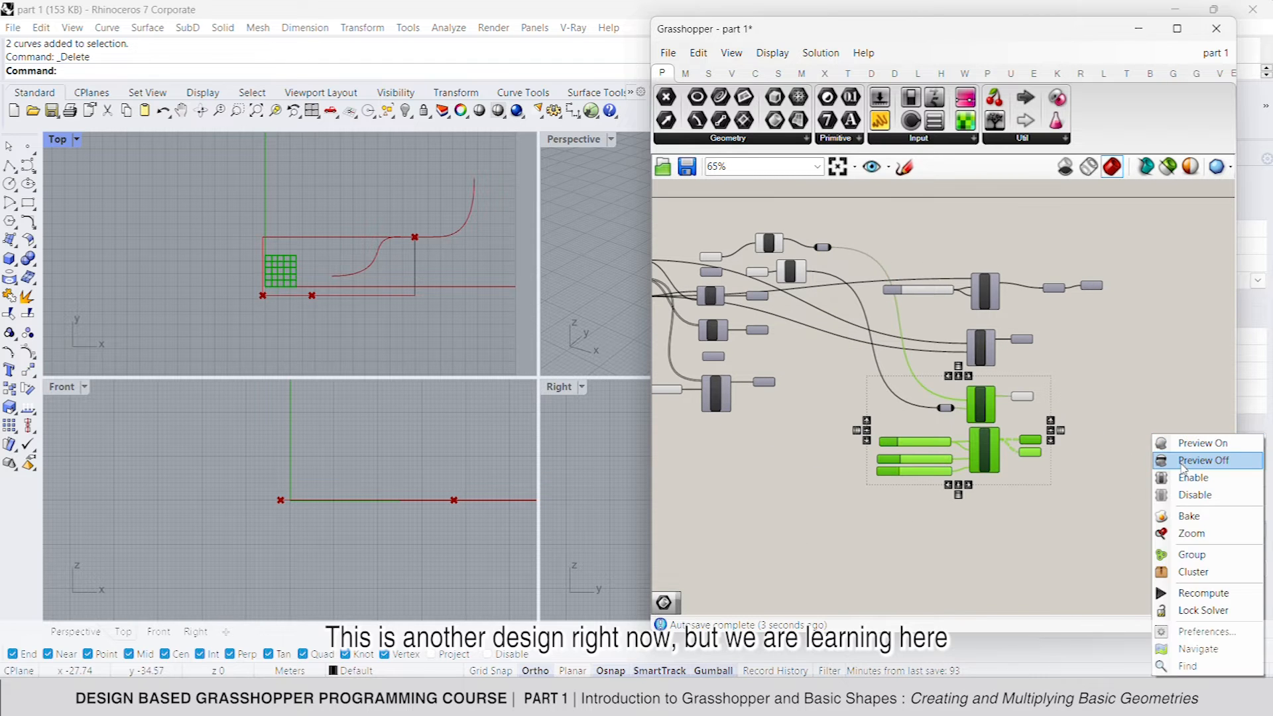
pyautogui.click(1182, 460)
# Step: Turn off the preview of the End Points and Curve Middle components and the Line and Crv parameters beside them
pyautogui.moveTo(1009, 377); pyautogui.dragTo(1096, 413, button='right')
pyautogui.moveTo(930, 253); pyautogui.dragTo(779, 353)
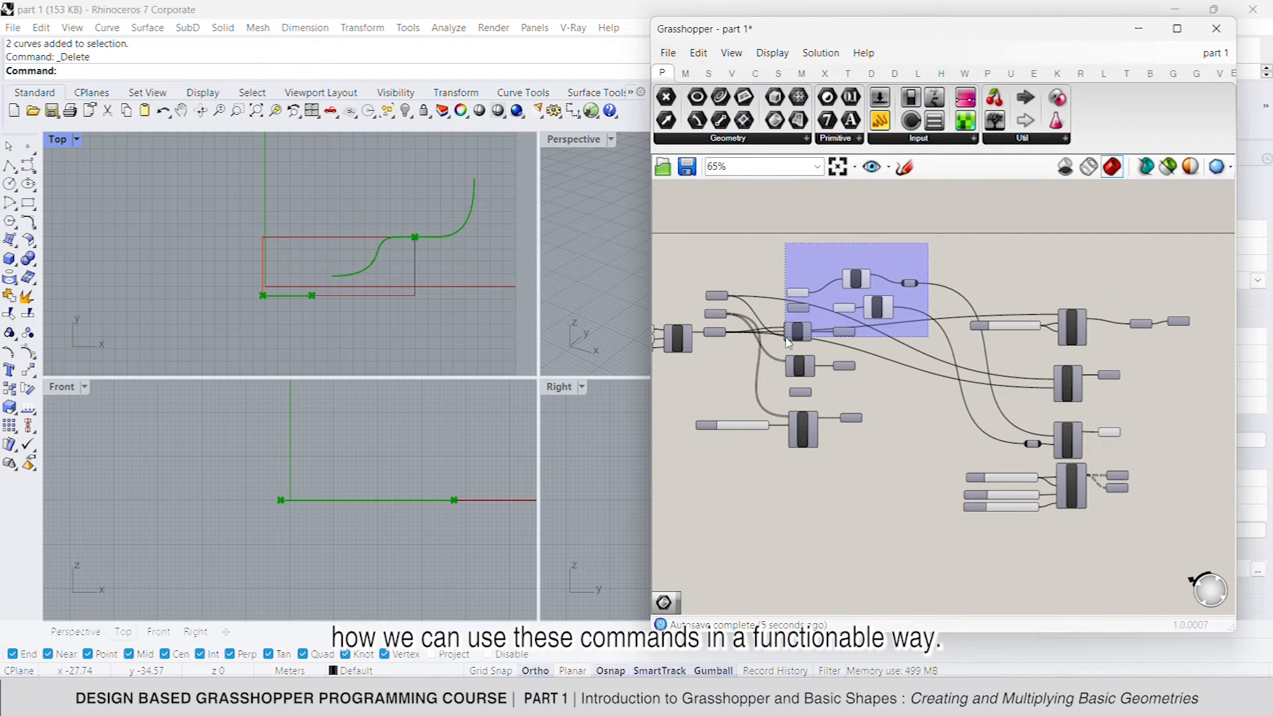
pyautogui.rightClick(1009, 259)
pyautogui.click(1033, 266)
pyautogui.click(1032, 265)
# Step: Swap the curve inputs so the uppermost Line parameter feeds Curve Middle and the uppermost Crv parameter feeds End Points
pyautogui.scroll(4, 1008, 266)
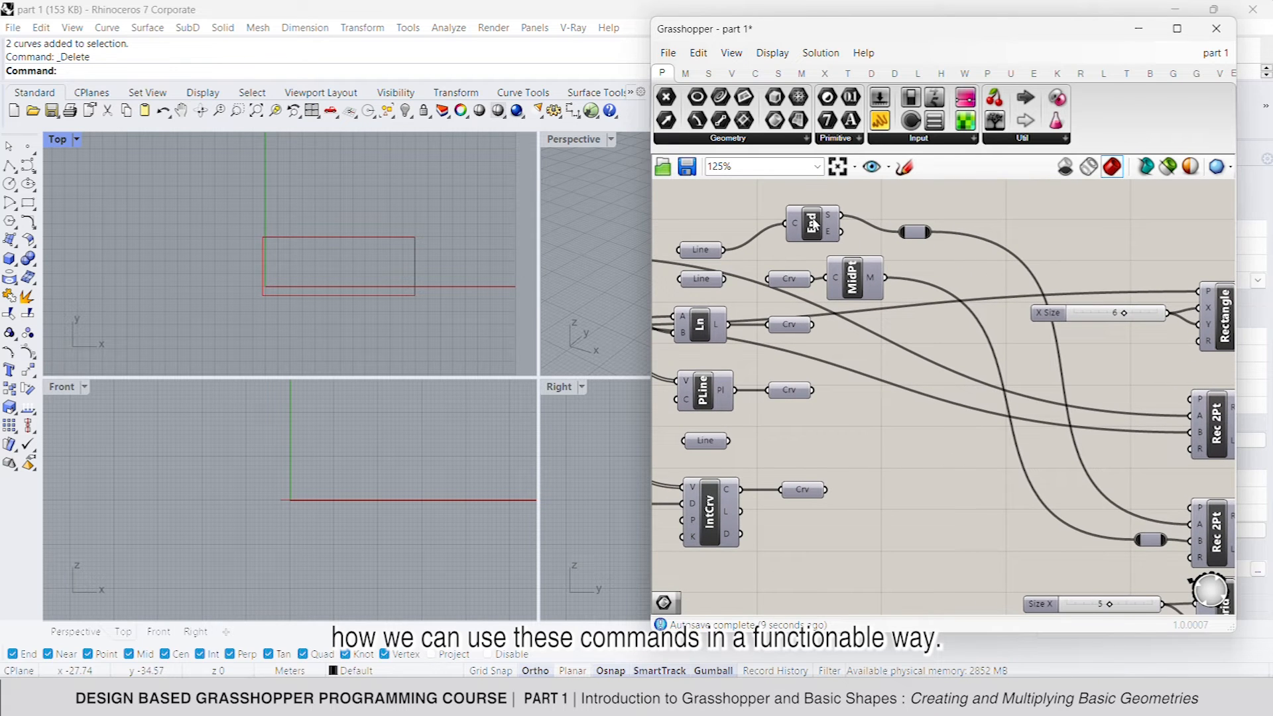
pyautogui.moveTo(815, 225); pyautogui.dragTo(893, 298, button='right')
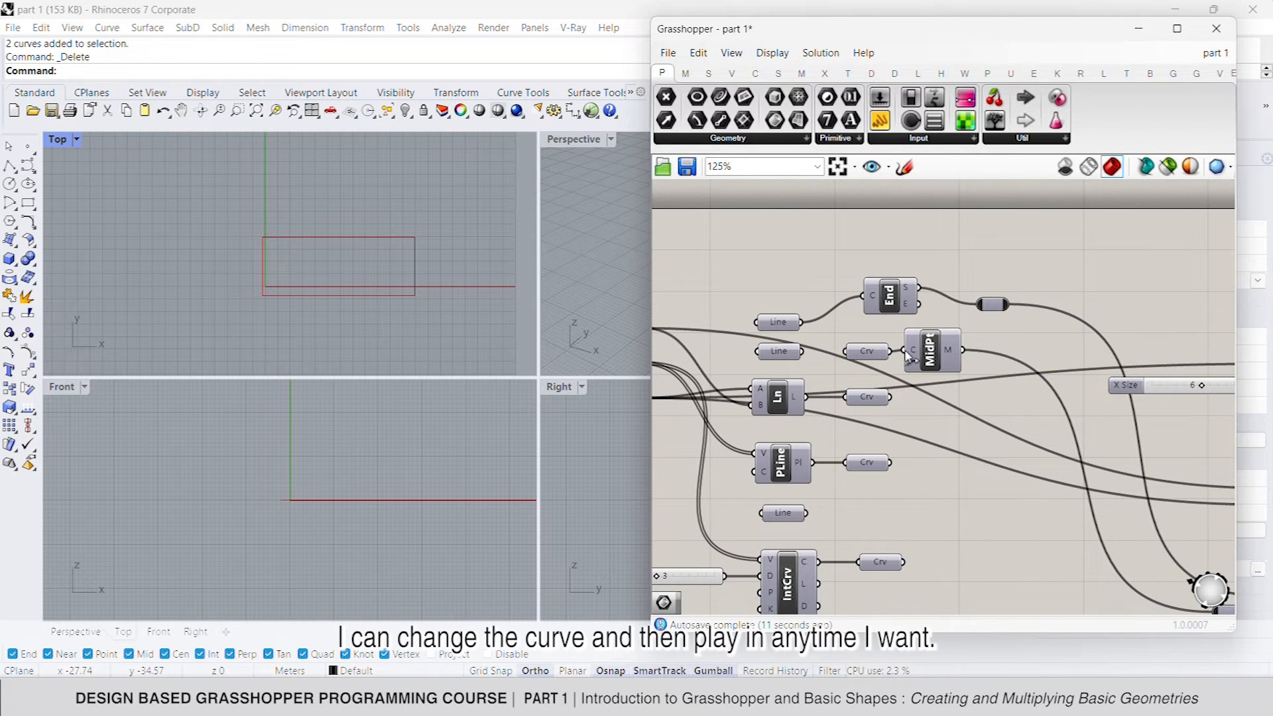
pyautogui.moveTo(810, 306); pyautogui.dragTo(801, 322)
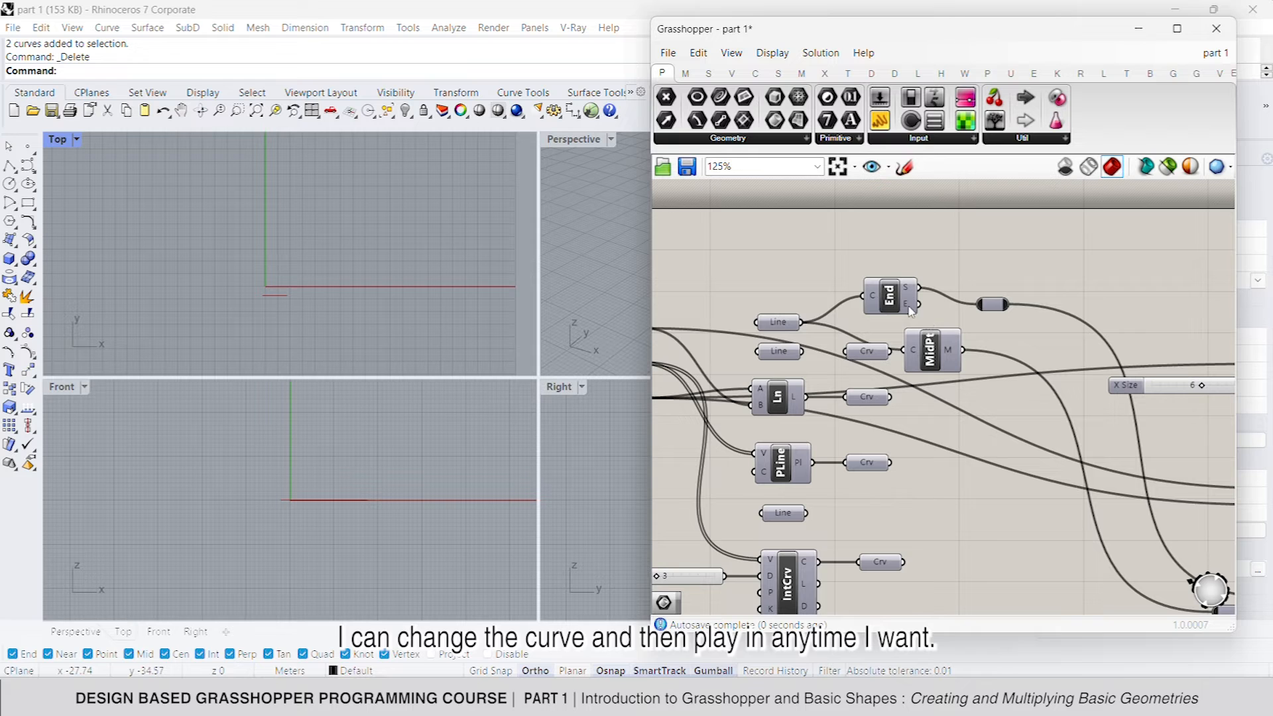
pyautogui.moveTo(908, 312)
pyautogui.mouseDown(button='right')
pyautogui.moveTo(870, 295)
pyautogui.moveTo(906, 330)
pyautogui.mouseUp(button='right')
pyautogui.moveTo(827, 346); pyautogui.dragTo(813, 349)
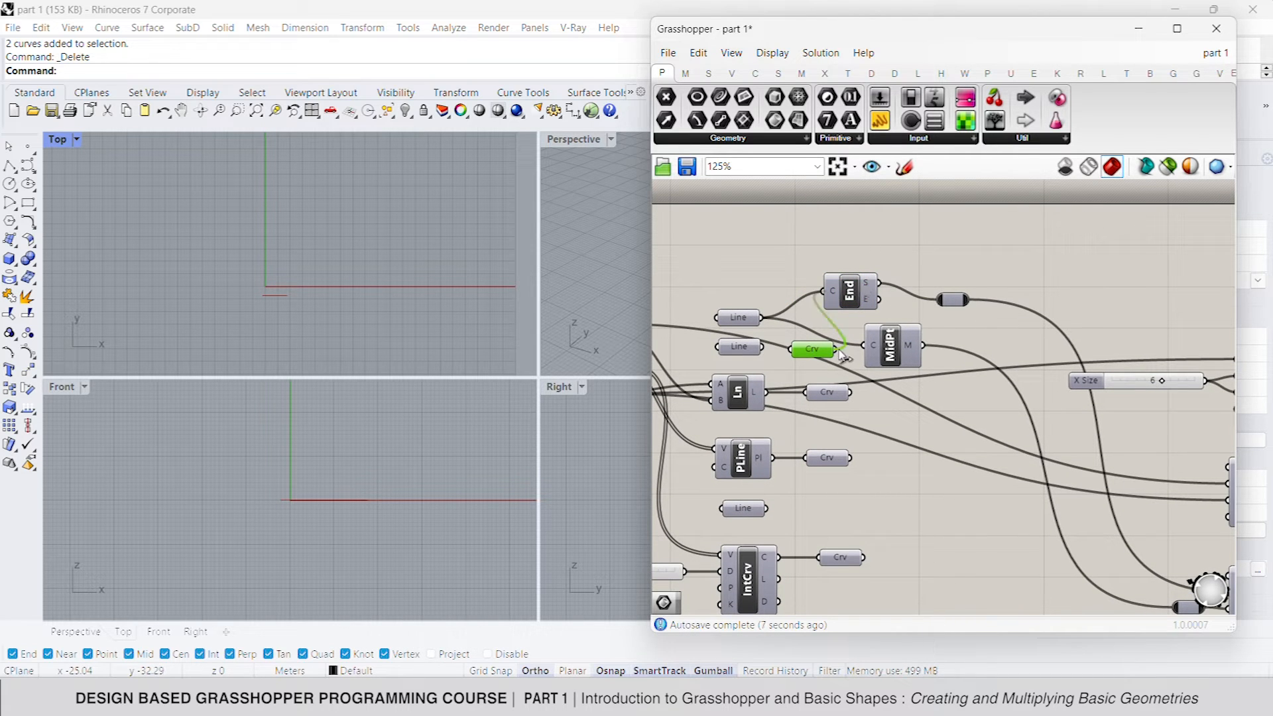
pyautogui.moveTo(839, 350); pyautogui.dragTo(837, 350)
# Step: Turn off the preview of the Rec parameter fed by the lower Rec 2Pt component
pyautogui.scroll(4, 214, 281)
pyautogui.scroll(-5, 980, 356)
pyautogui.moveTo(1015, 338); pyautogui.dragTo(894, 307, button='right')
pyautogui.moveTo(1096, 511); pyautogui.dragTo(841, 320)
pyautogui.rightClick(1121, 373)
pyautogui.click(1146, 401)
pyautogui.click(1099, 392)
# Step: Add a Polygon component in the empty canvas area beyond the rectangle components
pyautogui.moveTo(1146, 382); pyautogui.dragTo(968, 436, button='right')
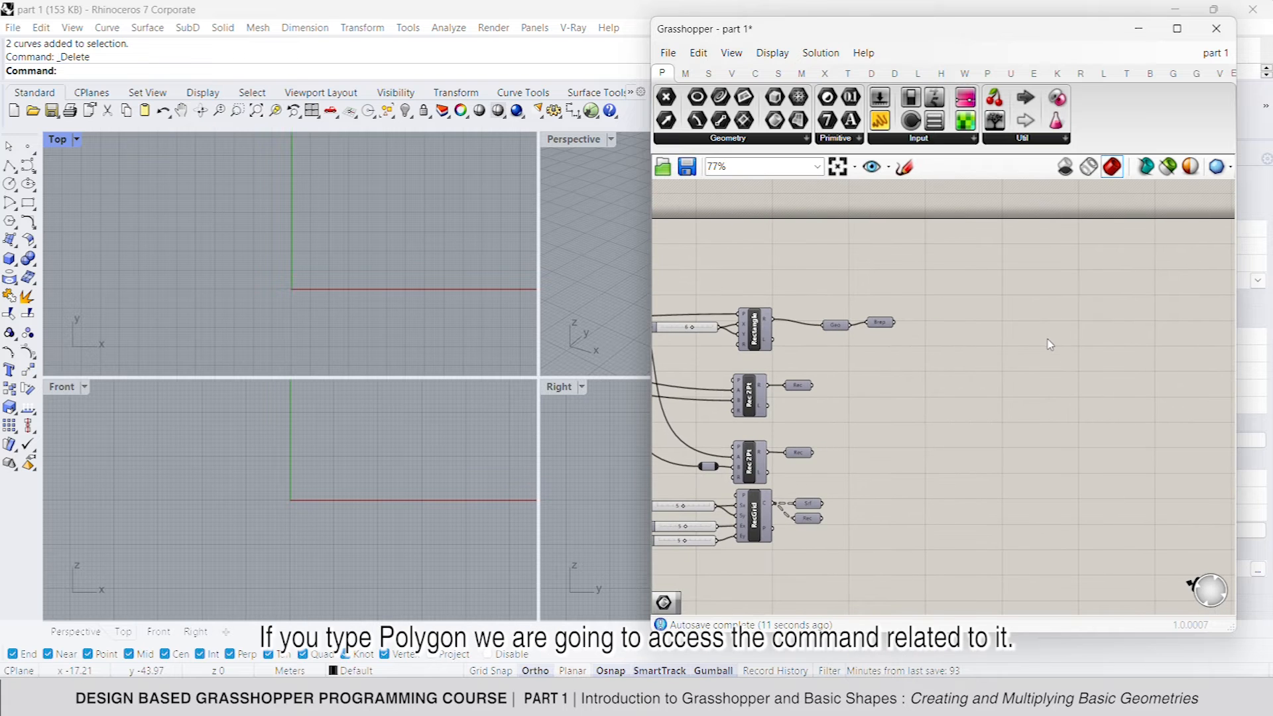
pyautogui.doubleClick(1049, 343)
pyautogui.write('poly')
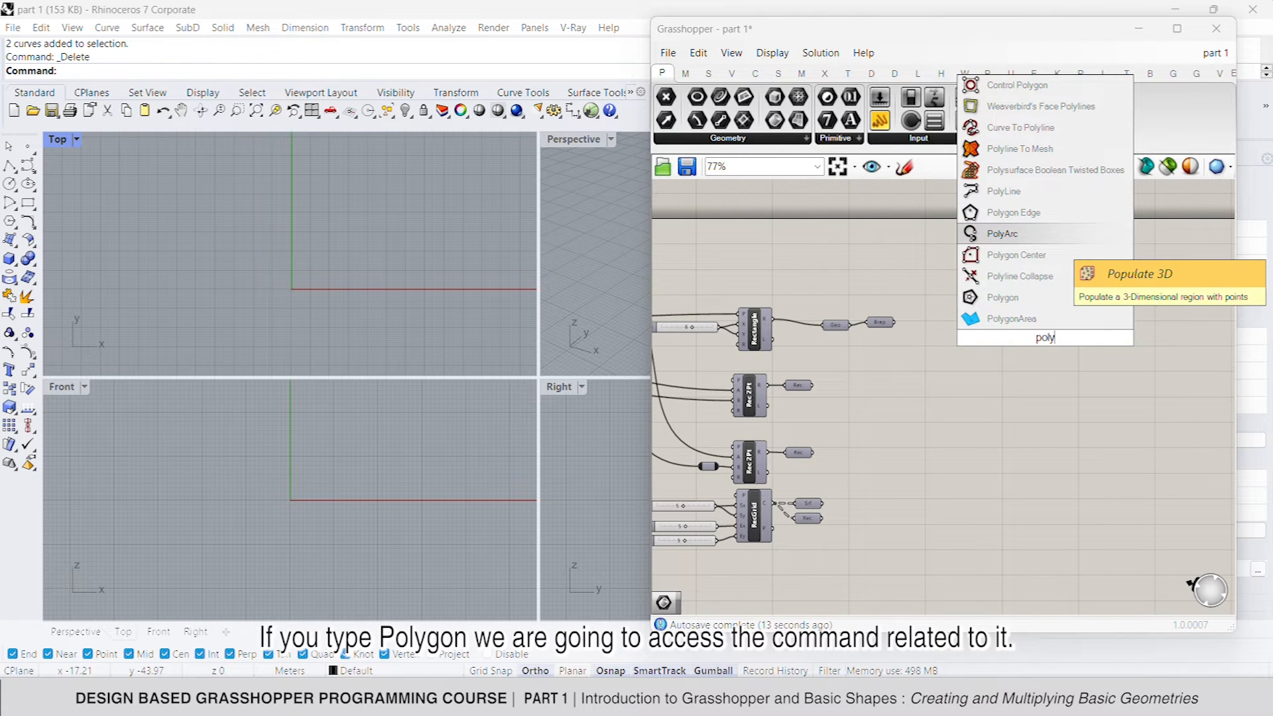
pyautogui.click(1018, 303)
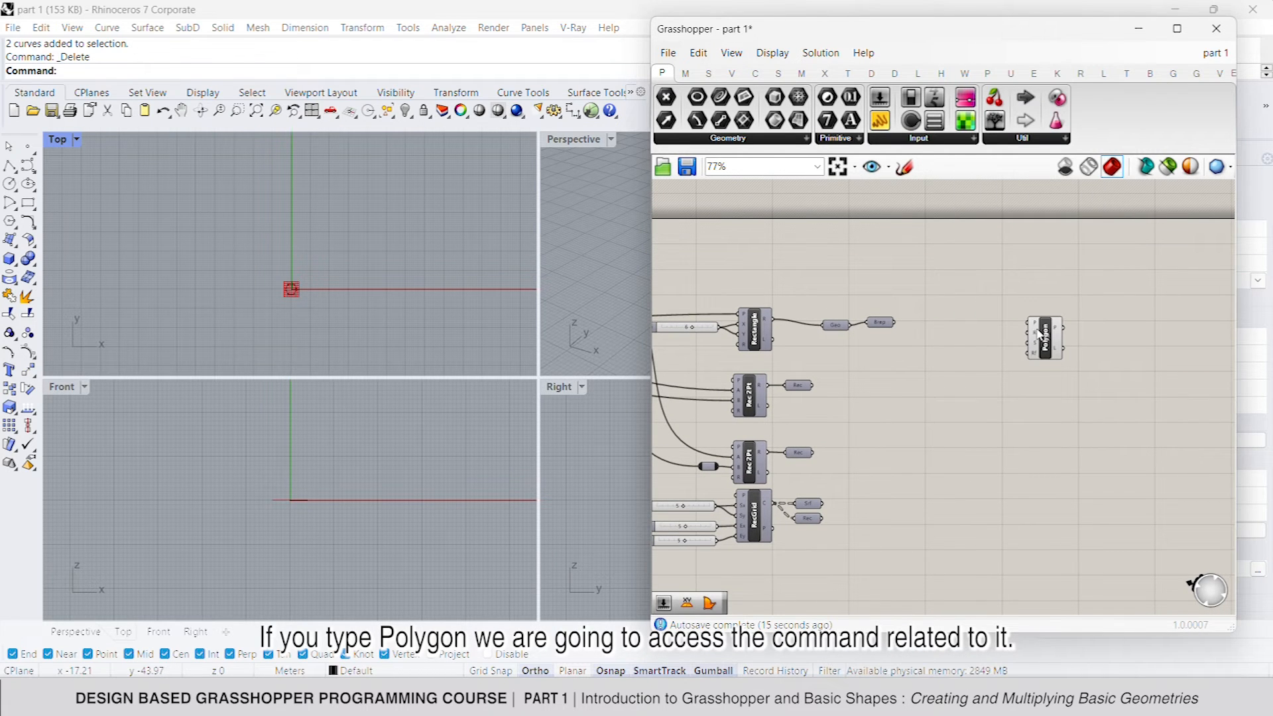
# Step: Wire the middle Pt parameter to the Polygon component's P input
pyautogui.scroll(-3, 754, 379)
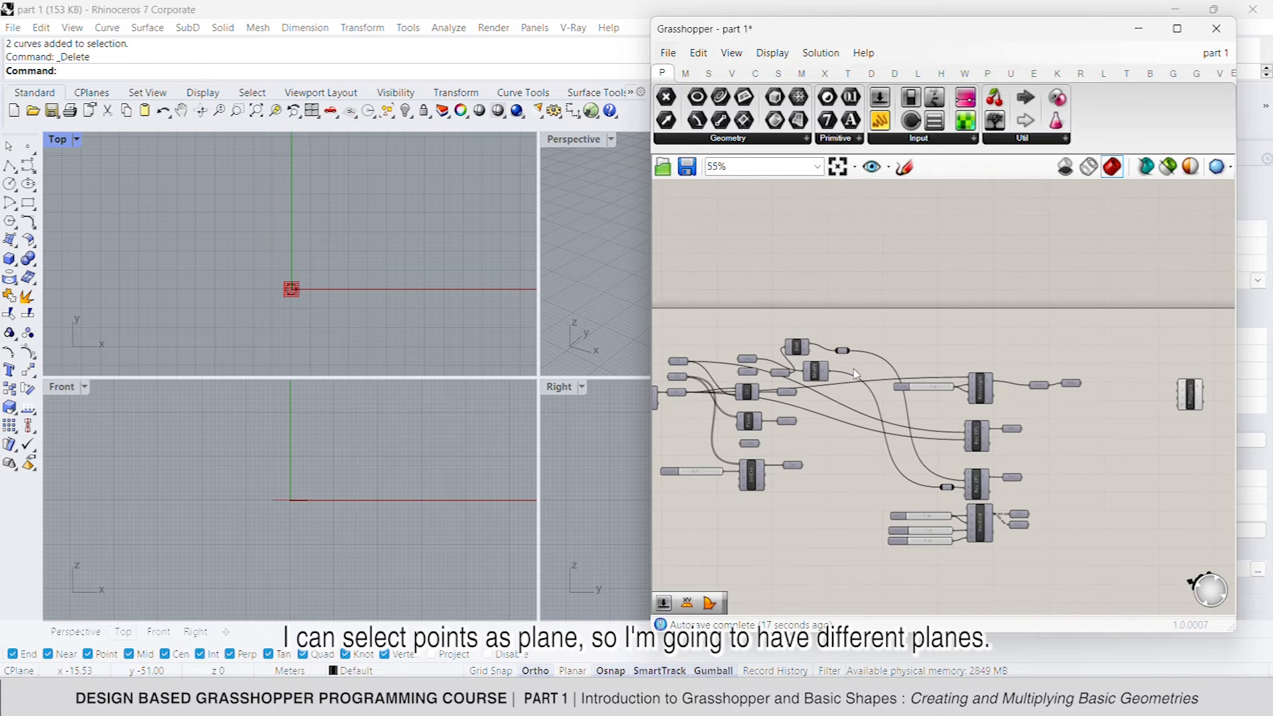
pyautogui.scroll(3, 754, 379)
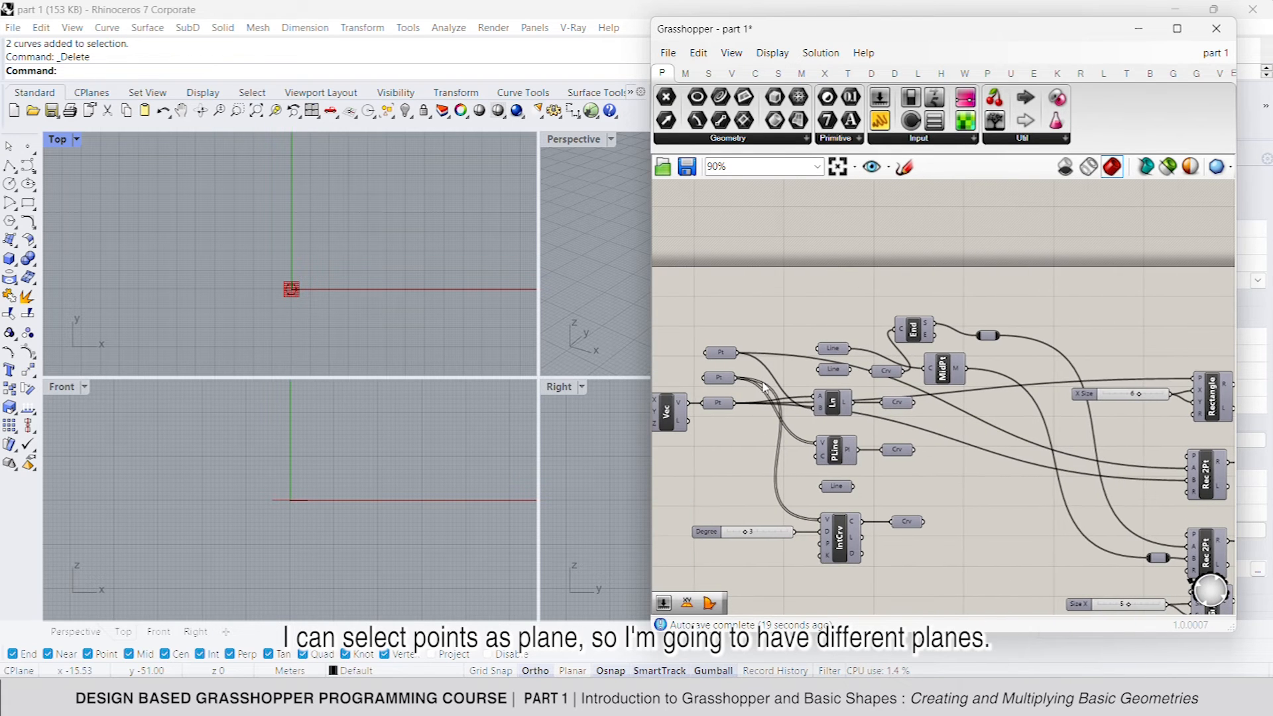
pyautogui.scroll(-2, 1083, 420)
pyautogui.moveTo(769, 386); pyautogui.dragTo(1114, 400)
pyautogui.scroll(5, 1137, 364)
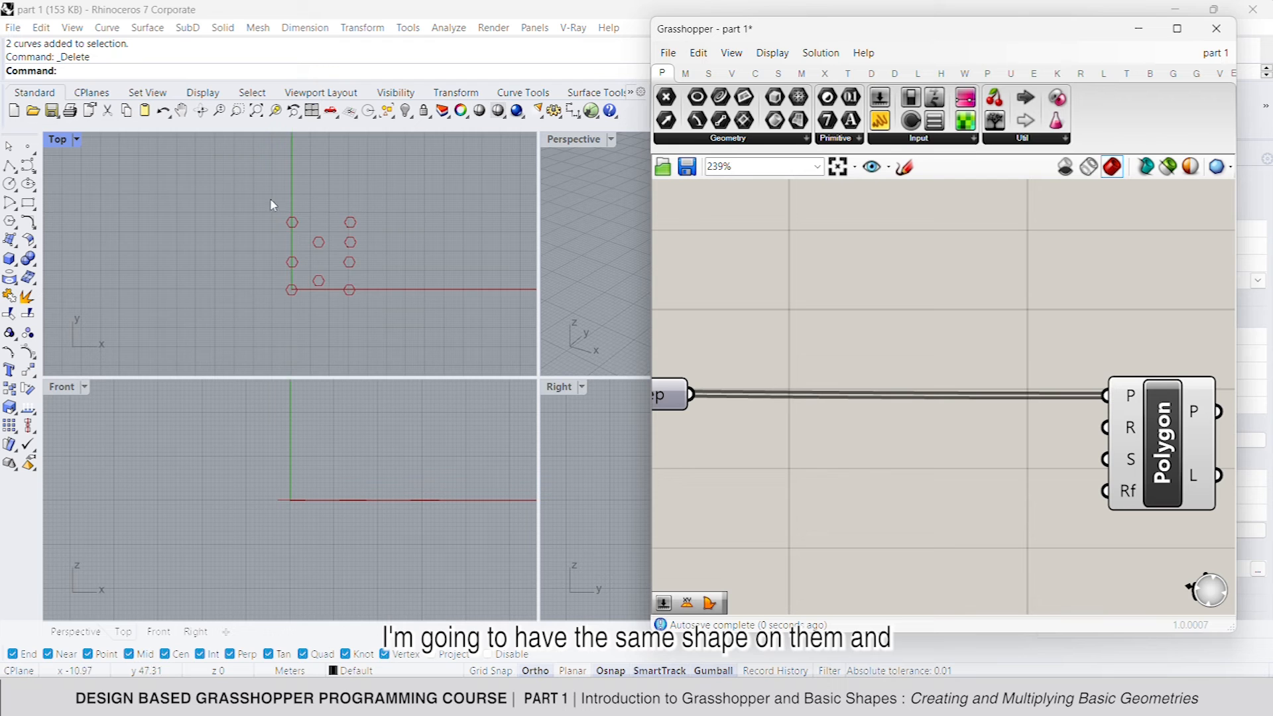
pyautogui.scroll(3, 312, 282)
# Step: Add a number slider with maximum 100, wire it to the Polygon's R input and set the radius to 6
pyautogui.moveTo(1135, 434)
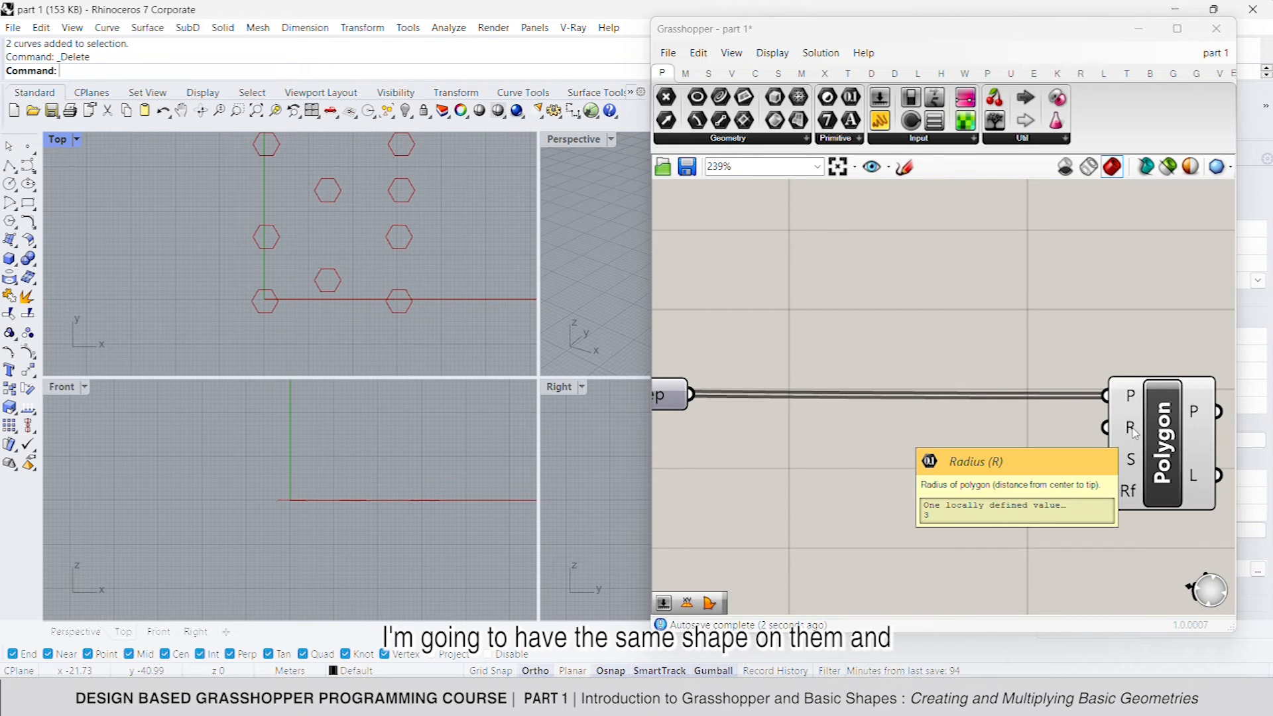
pyautogui.doubleClick(890, 445)
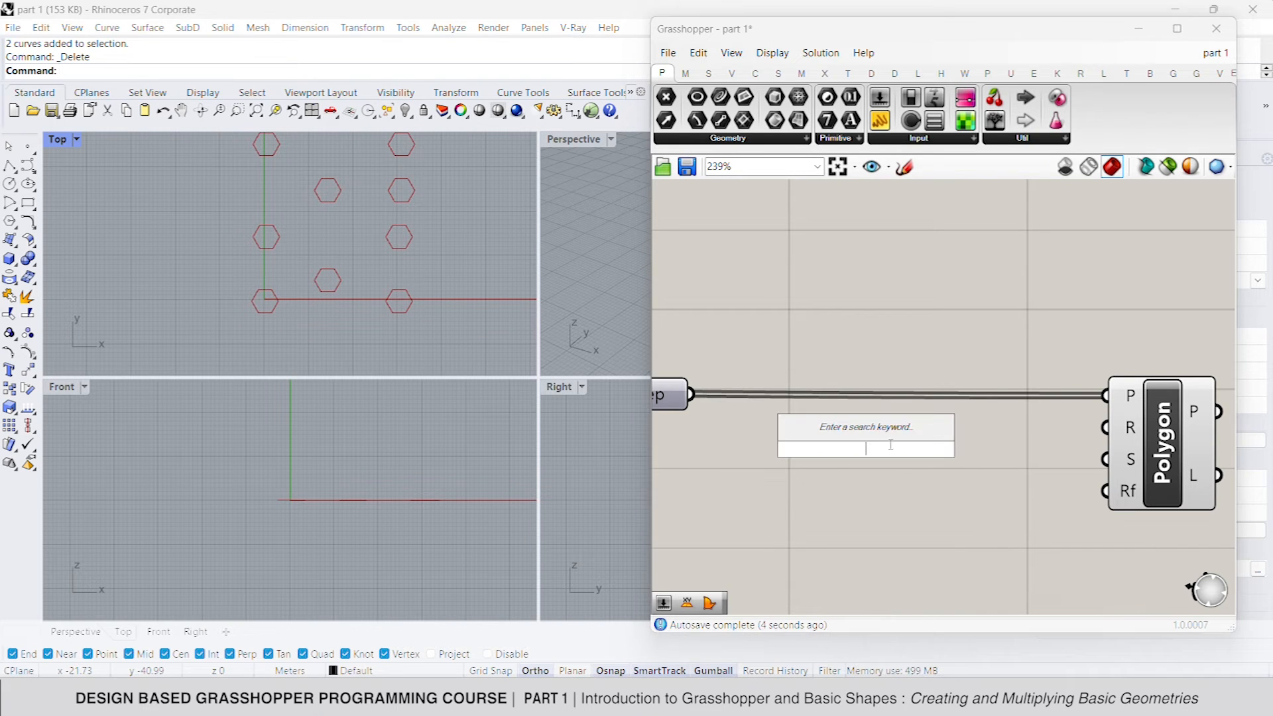
pyautogui.write('100')
pyautogui.press('Return')
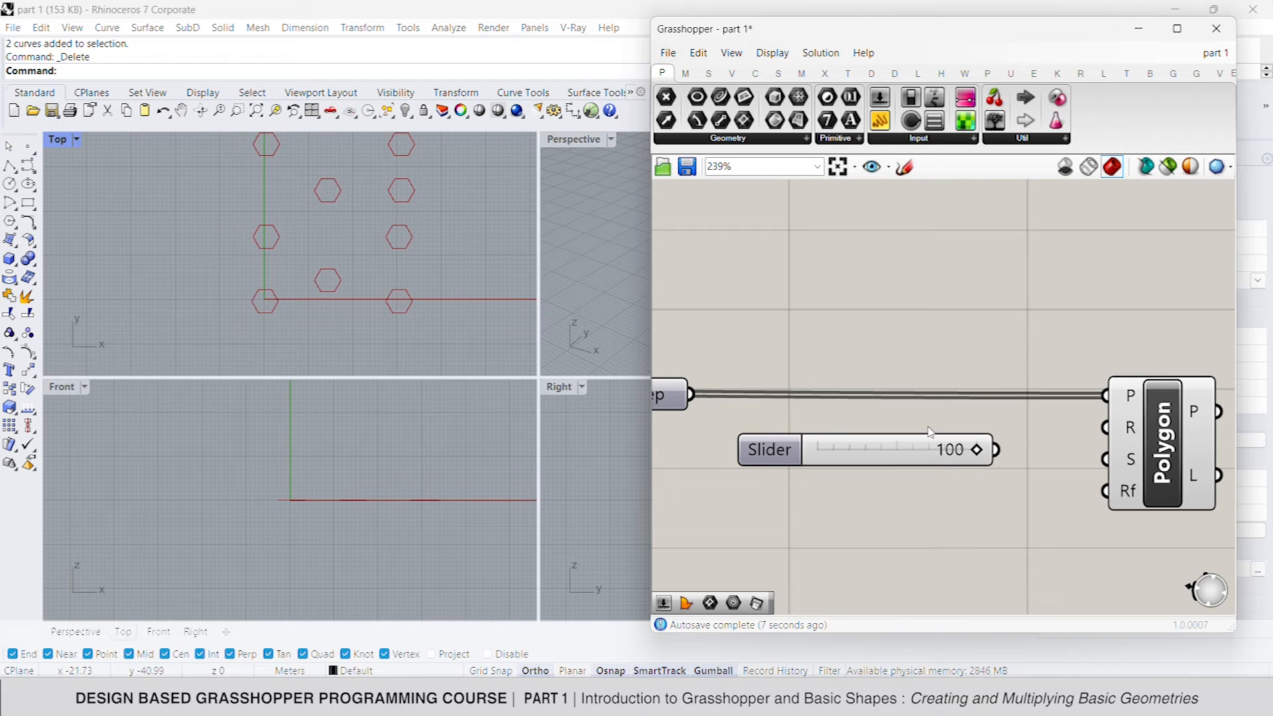
pyautogui.moveTo(976, 451); pyautogui.dragTo(850, 451)
pyautogui.moveTo(1106, 427); pyautogui.dragTo(996, 451)
pyautogui.moveTo(857, 452); pyautogui.dragTo(835, 453)
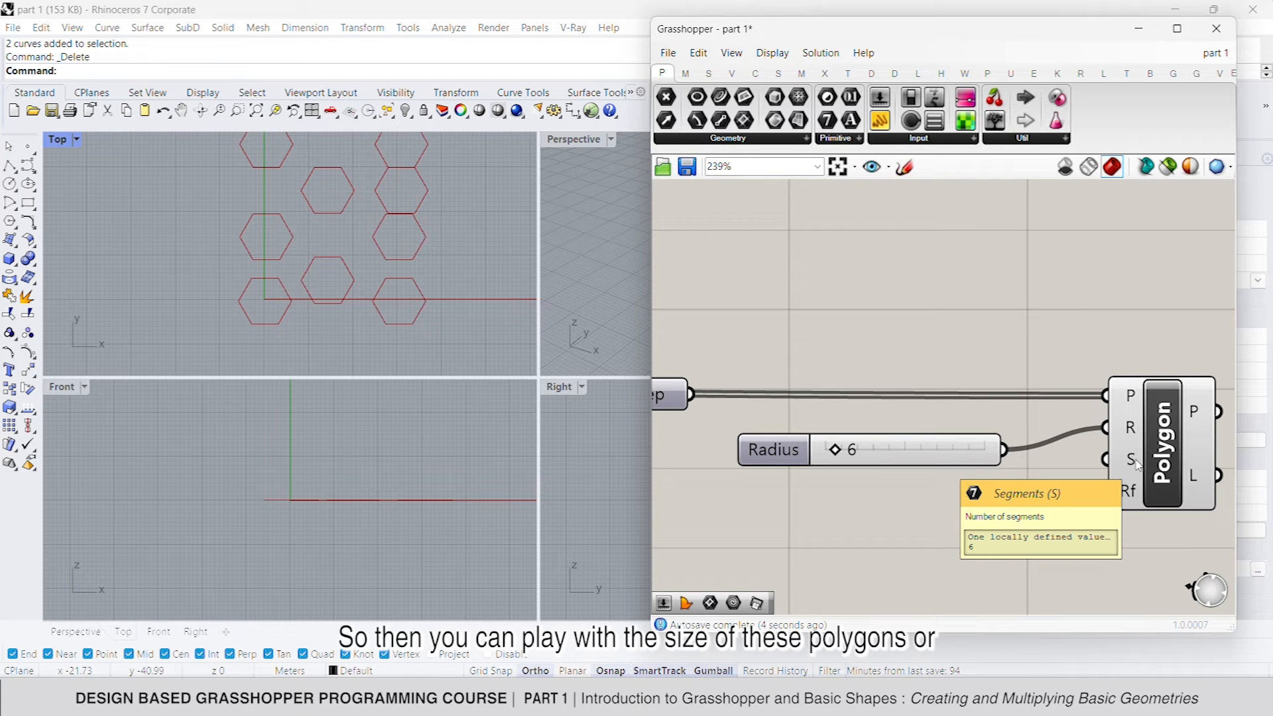
# Step: Add a number slider from the value 3, wire it to the Polygon's S input and set the segments to 4
pyautogui.doubleClick(792, 487)
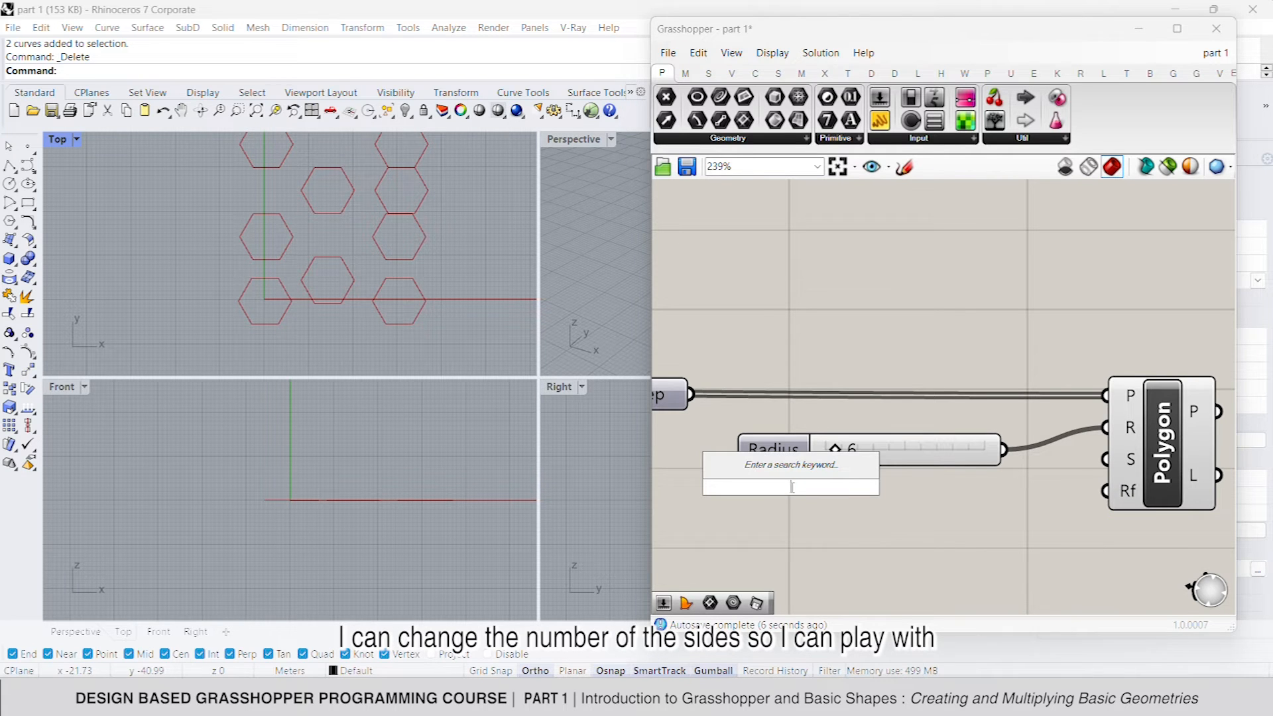
pyautogui.write('3')
pyautogui.press('Return')
pyautogui.moveTo(1103, 459); pyautogui.dragTo(922, 486)
pyautogui.moveTo(827, 488); pyautogui.dragTo(844, 487)
pyautogui.scroll(-3, 1155, 507)
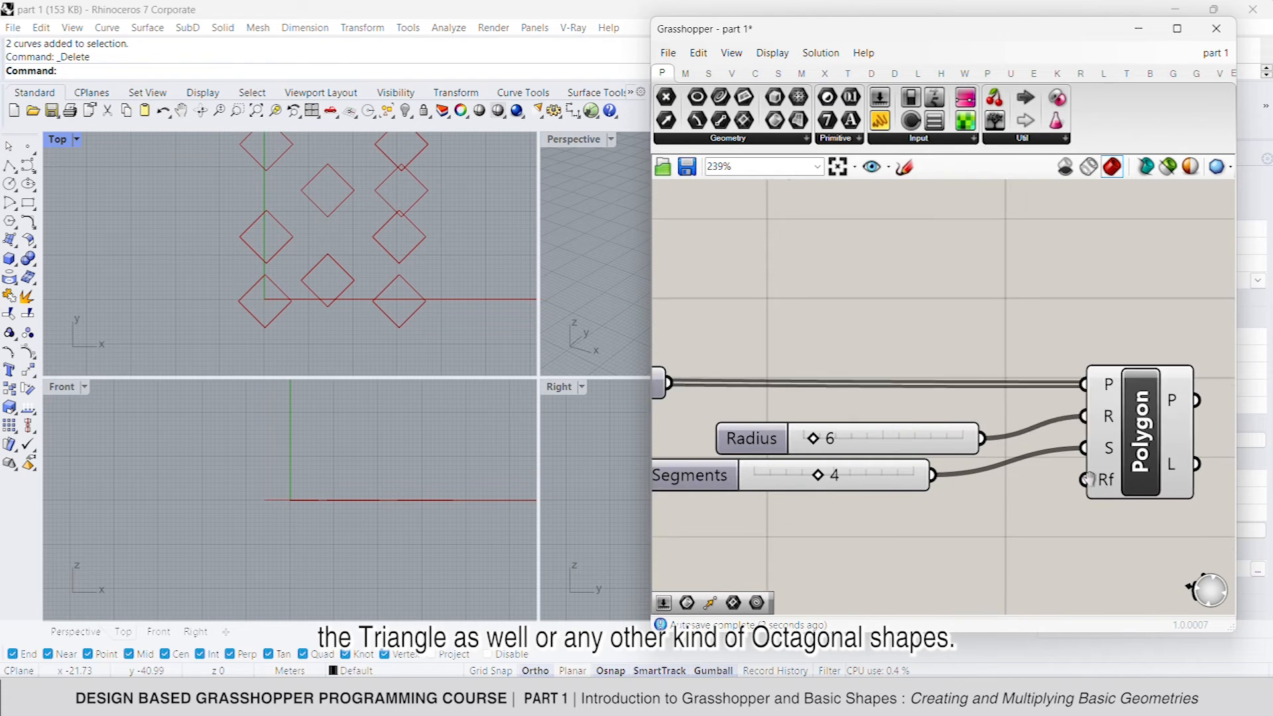
pyautogui.click(918, 463)
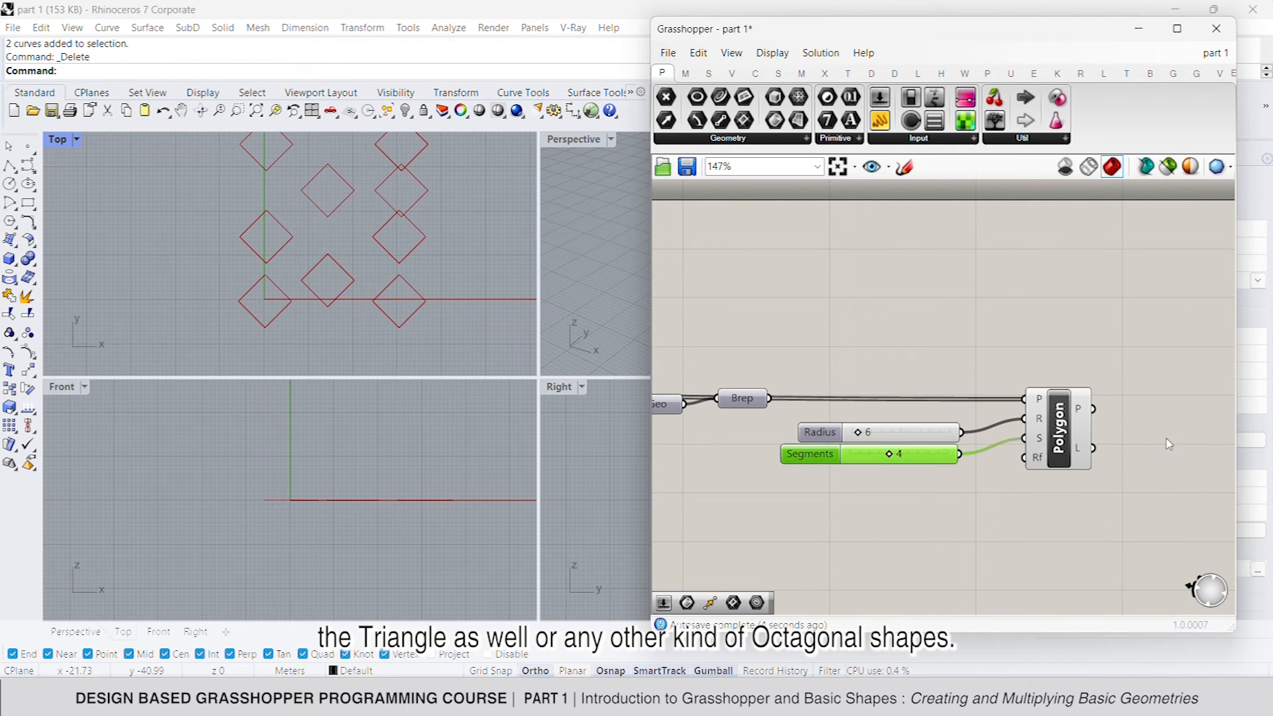
# Step: Add a Brep parameter and feed it from the Polygon component's P output
pyautogui.doubleClick(1143, 408)
pyautogui.write('bre')
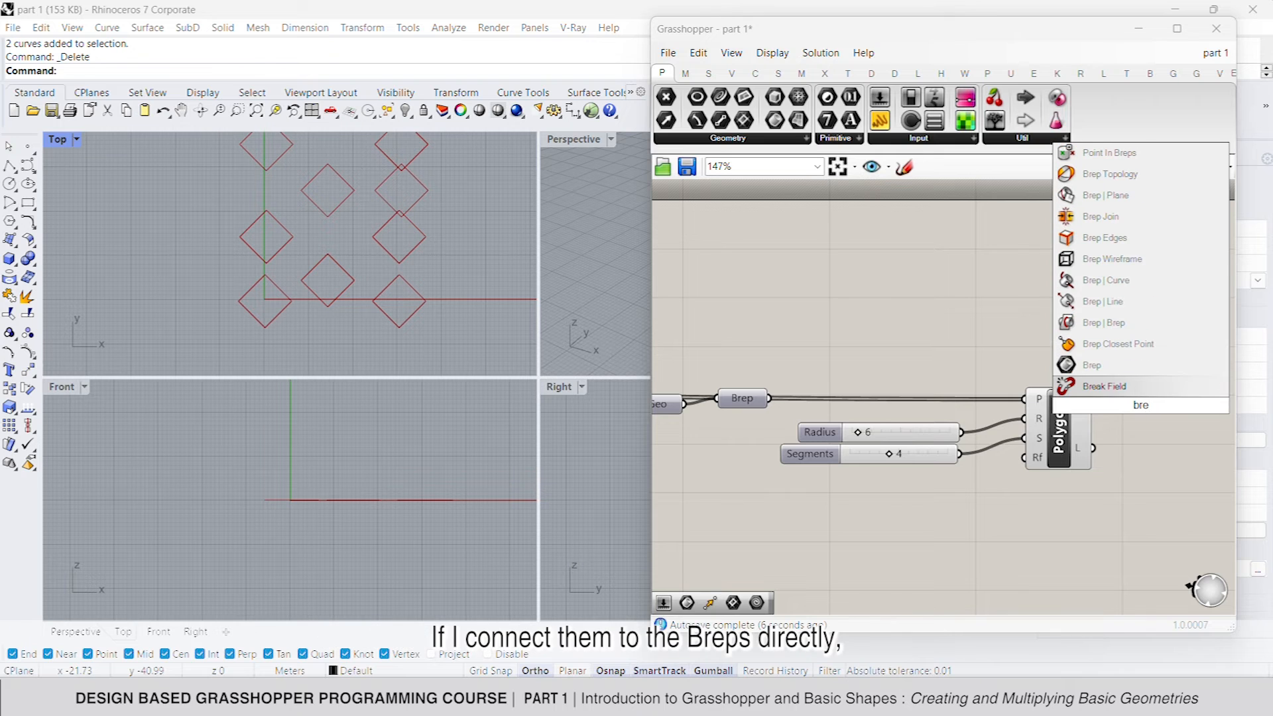
pyautogui.click(1091, 365)
pyautogui.moveTo(1115, 405); pyautogui.dragTo(1096, 411)
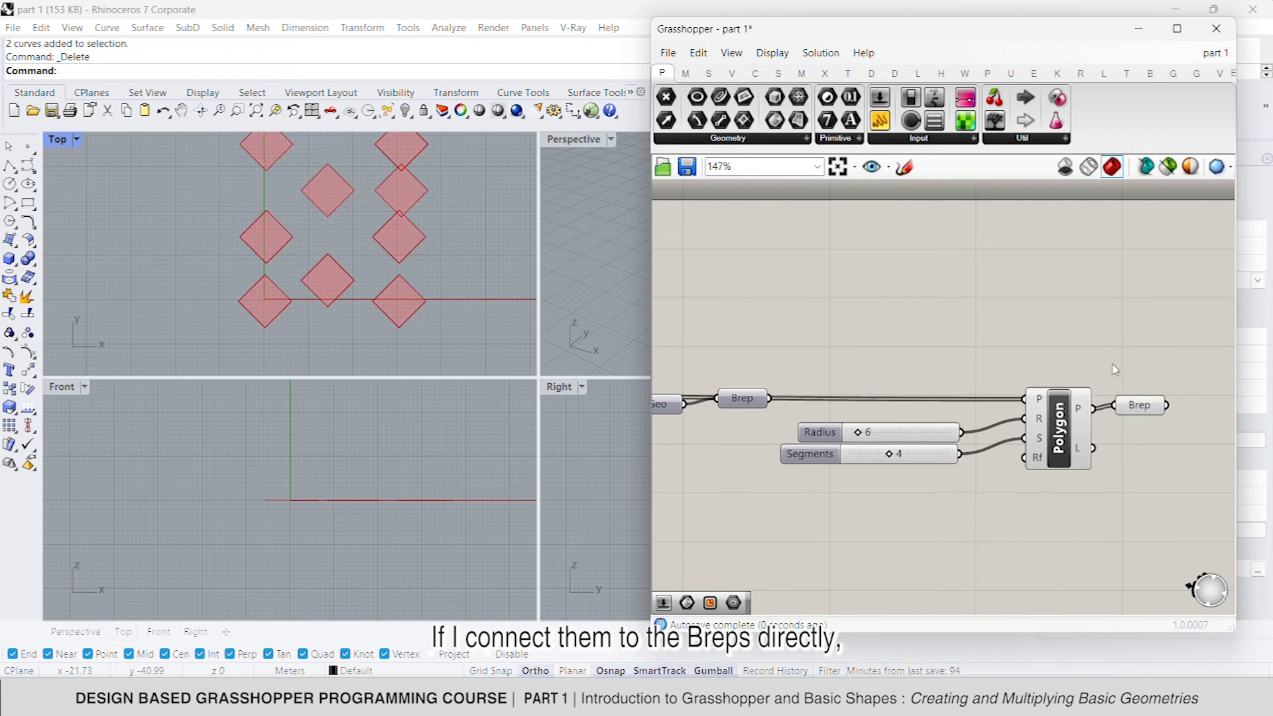
# Step: Turn off the preview of the Polygon component
pyautogui.moveTo(1109, 353); pyautogui.dragTo(1044, 450)
pyautogui.rightClick(1107, 313)
pyautogui.click(1134, 336)
pyautogui.click(1082, 342)
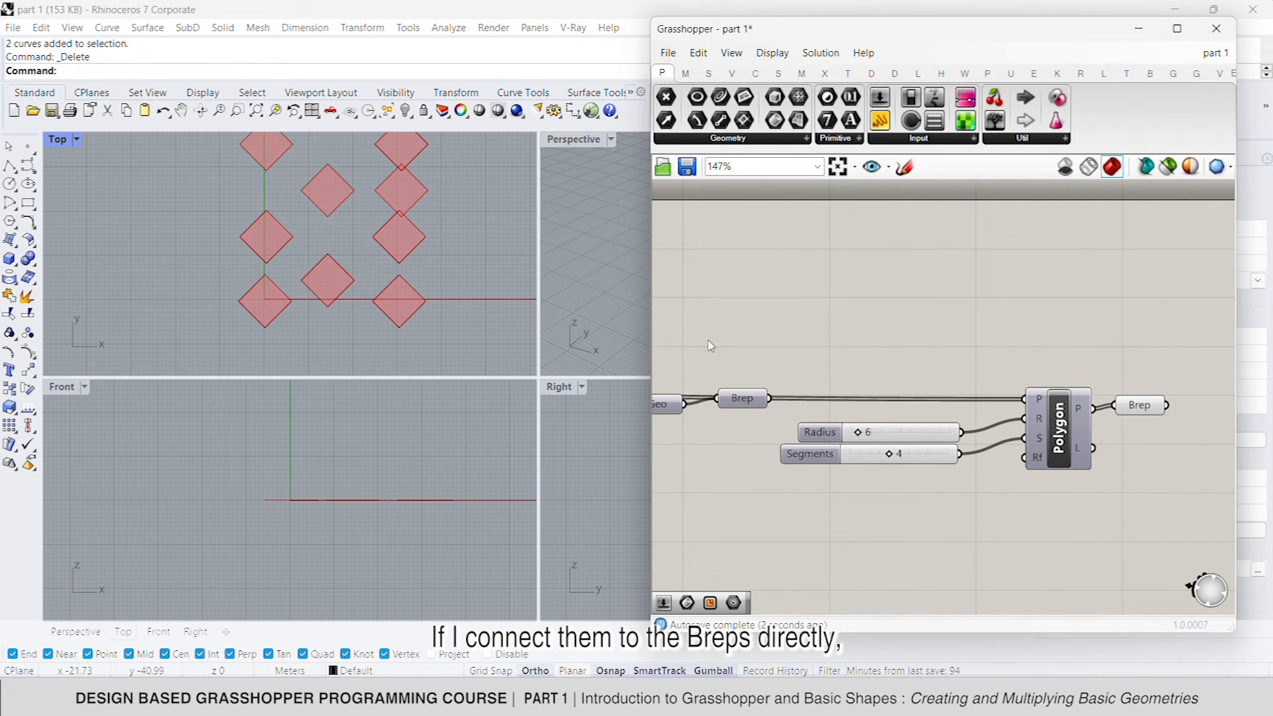
# Step: Turn on the preview of the Brep parameter fed by the Geo parameter
pyautogui.scroll(-3, 404, 275)
pyautogui.scroll(2, 357, 246)
pyautogui.moveTo(836, 372); pyautogui.dragTo(945, 362, button='right')
pyautogui.scroll(-2, 922, 363)
pyautogui.scroll(3, 943, 365)
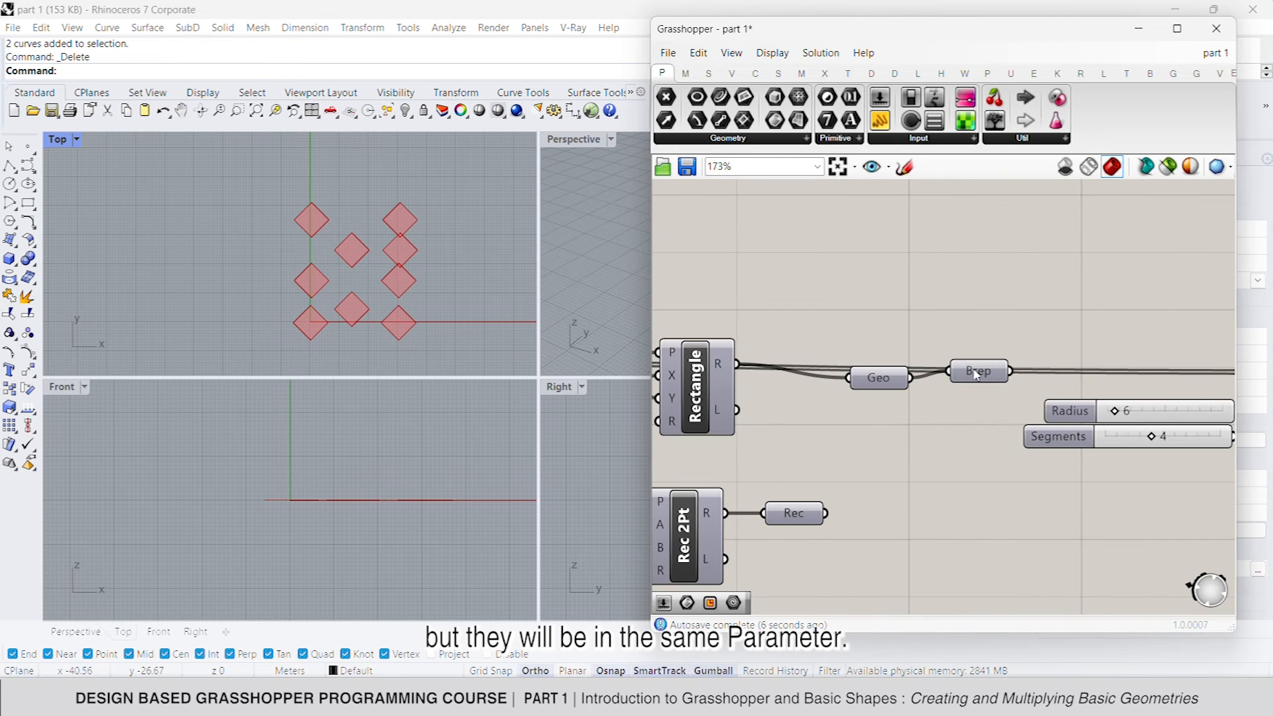
pyautogui.rightClick(976, 375)
pyautogui.click(1016, 394)
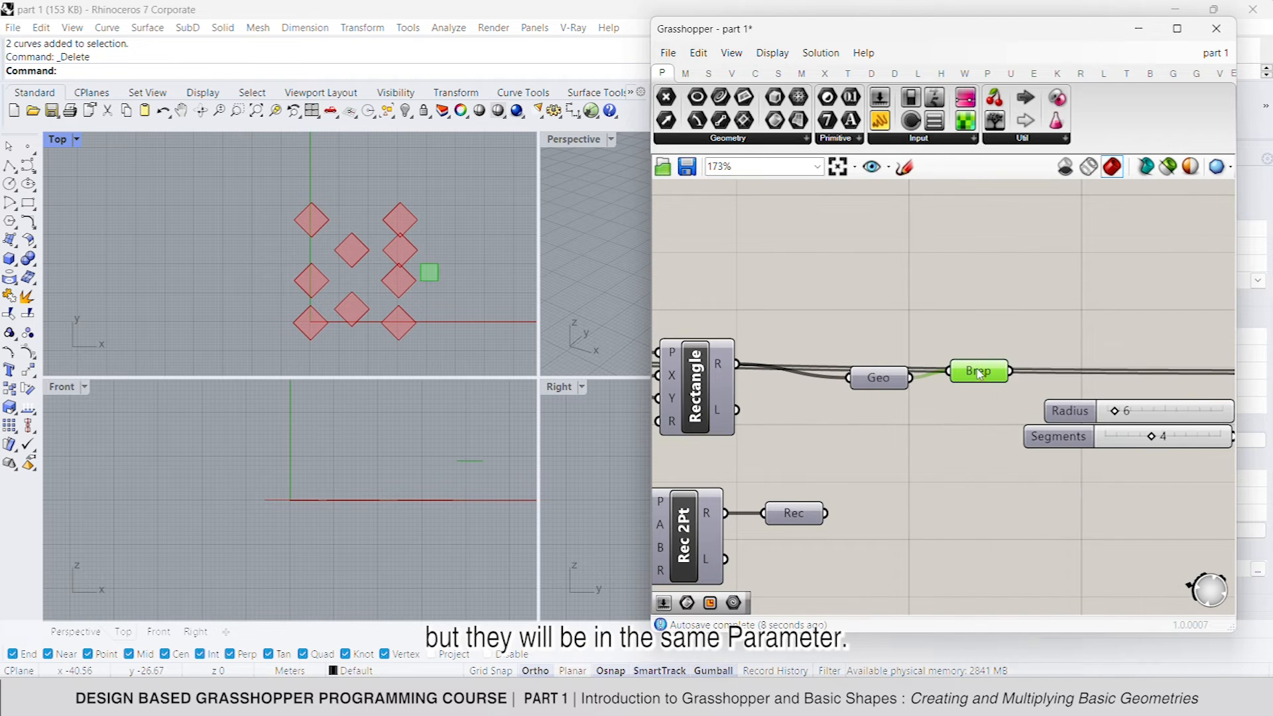
# Step: Move the Brep parameter from Geo beside the lower Rec 2Pt's Rec parameter and feed it from that Rec parameter instead
pyautogui.scroll(-3, 974, 371)
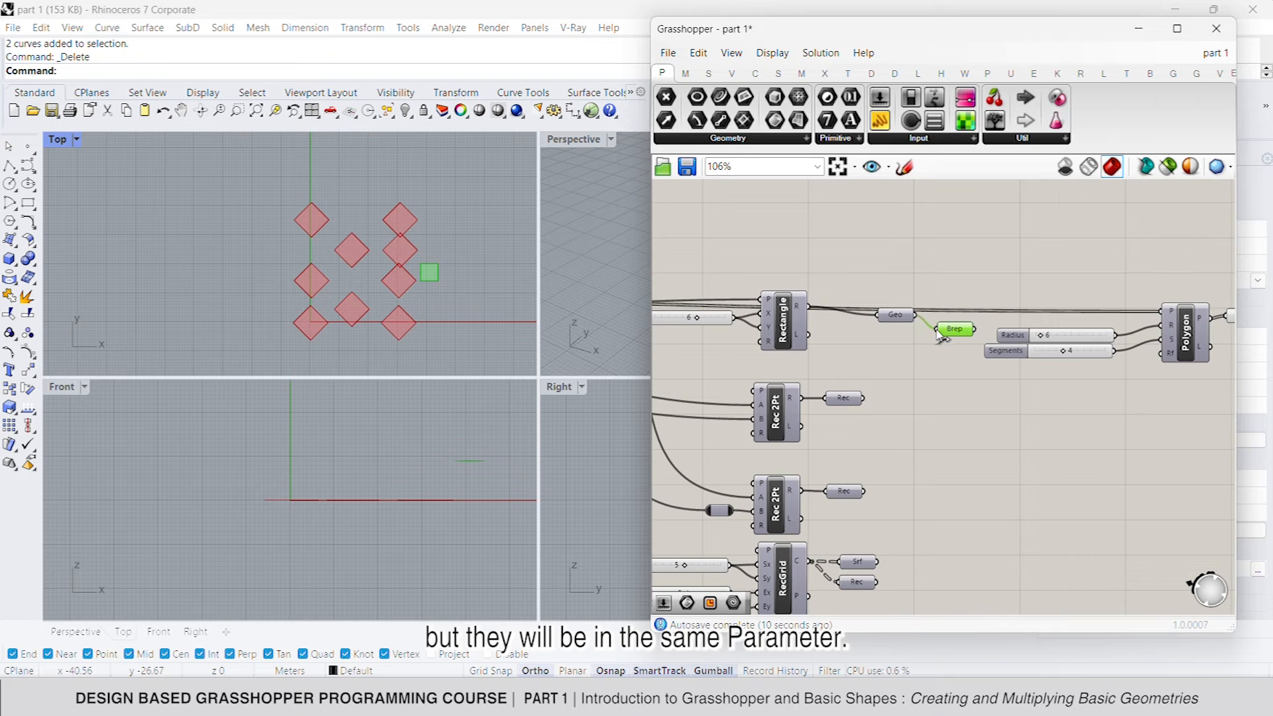
pyautogui.scroll(1, 921, 315)
pyautogui.moveTo(927, 246); pyautogui.dragTo(844, 440)
pyautogui.moveTo(958, 252); pyautogui.dragTo(913, 445)
pyautogui.moveTo(919, 449); pyautogui.dragTo(882, 441, button='right')
pyautogui.click(892, 419)
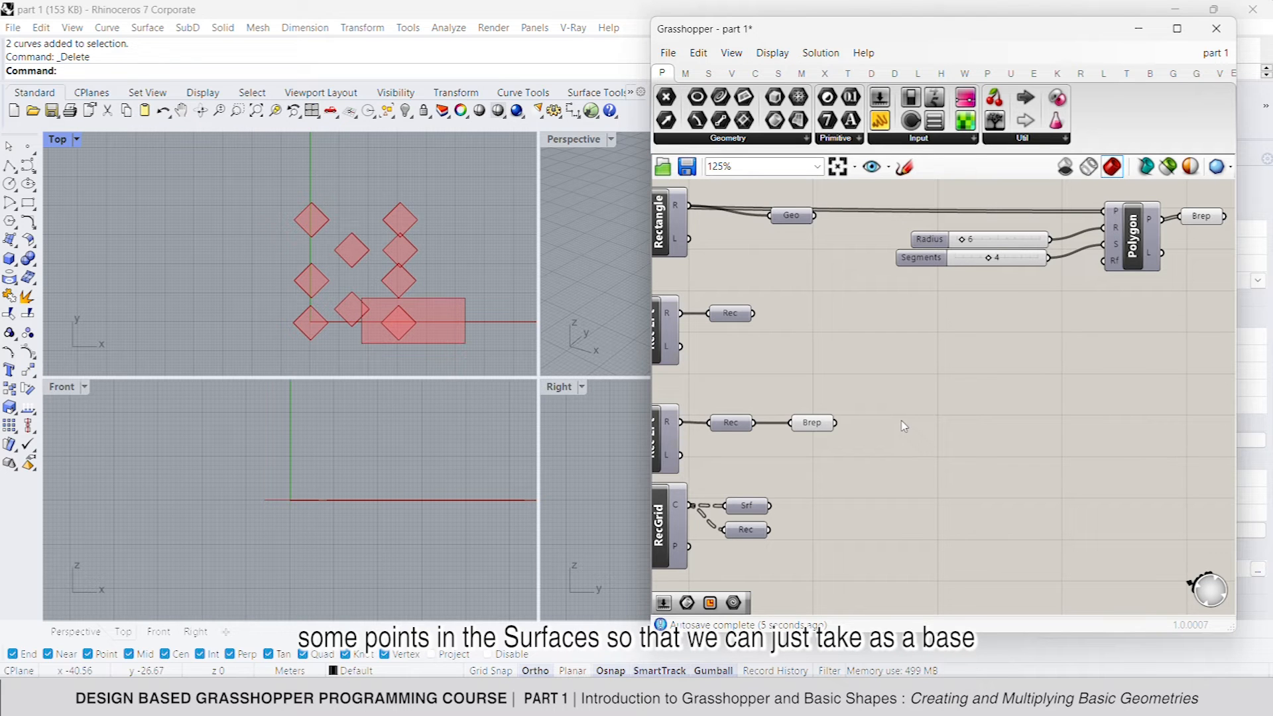
pyautogui.click(686, 73)
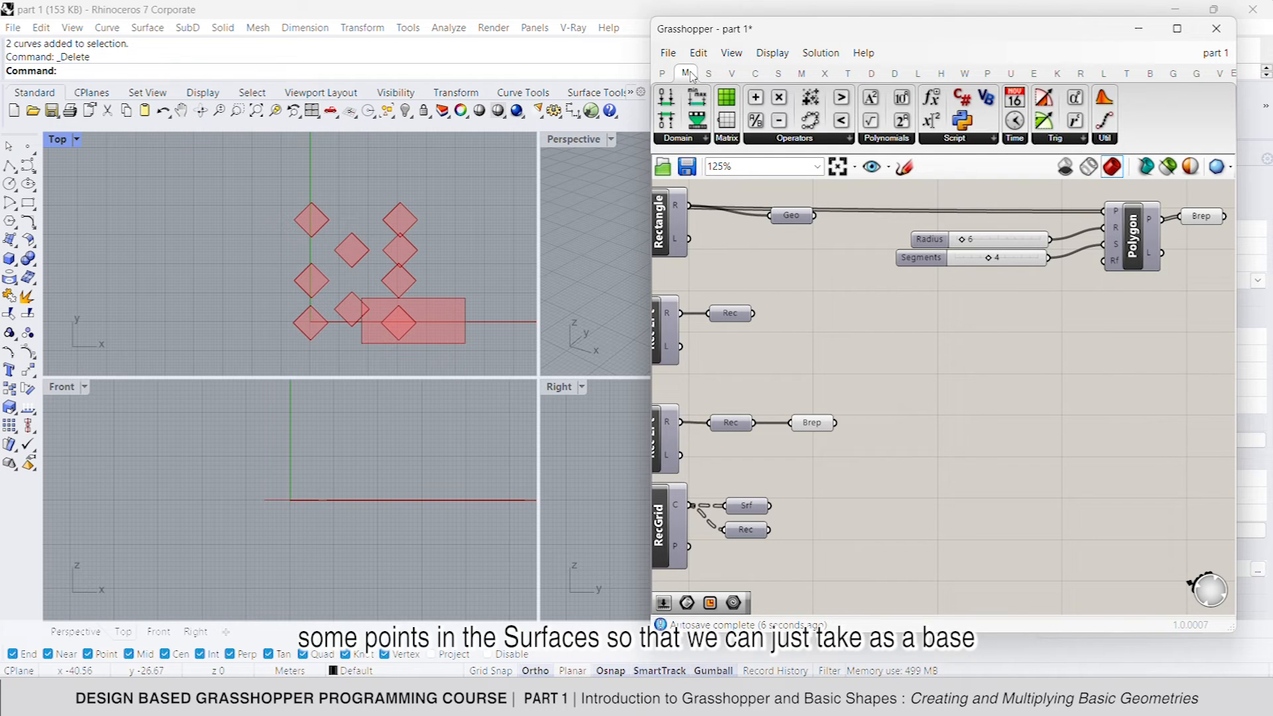
pyautogui.click(728, 140)
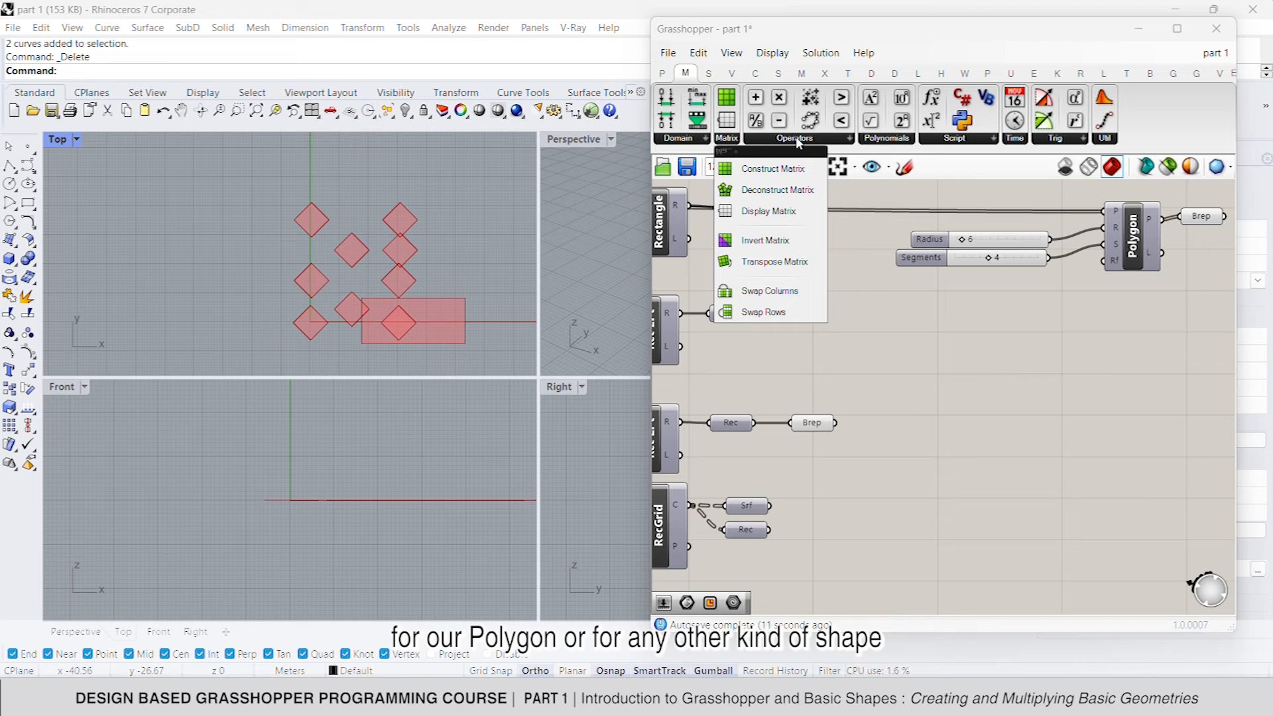
pyautogui.click(886, 429)
# Step: Add a Populate Geometry component and wire the Brep parameter of the lower rectangle to its G input
pyautogui.doubleClick(887, 428)
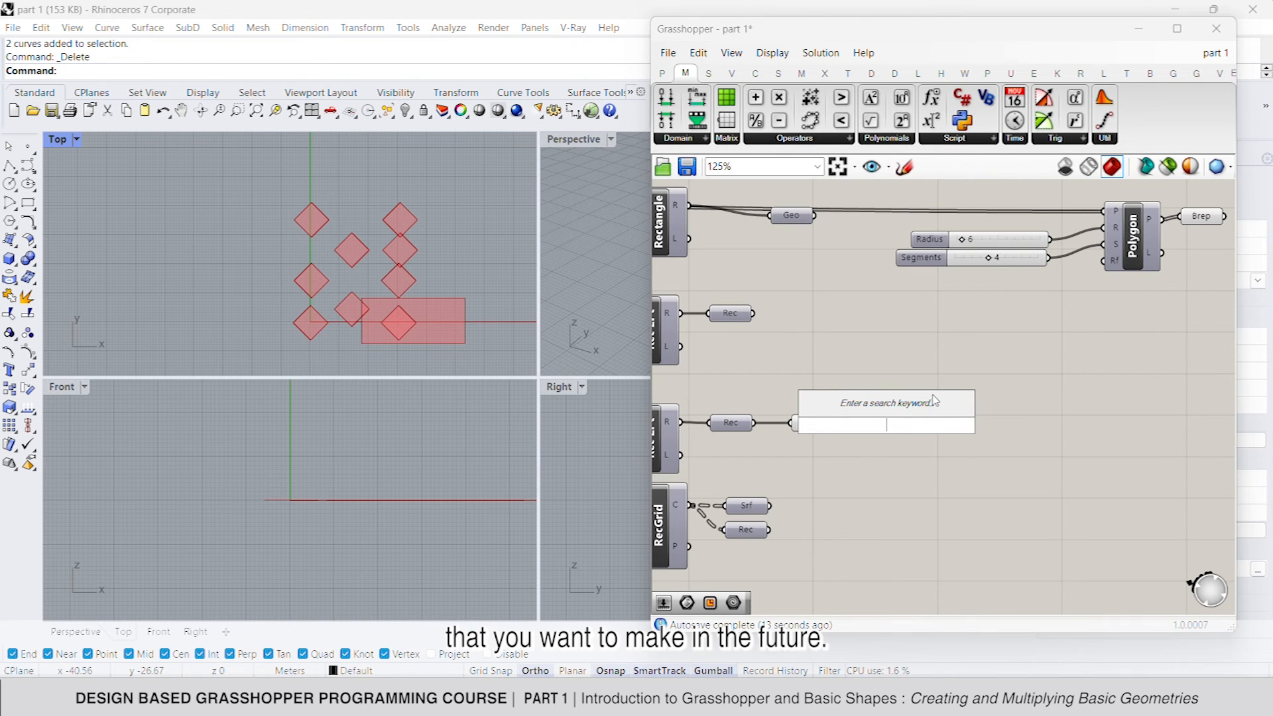
pyautogui.write('popu')
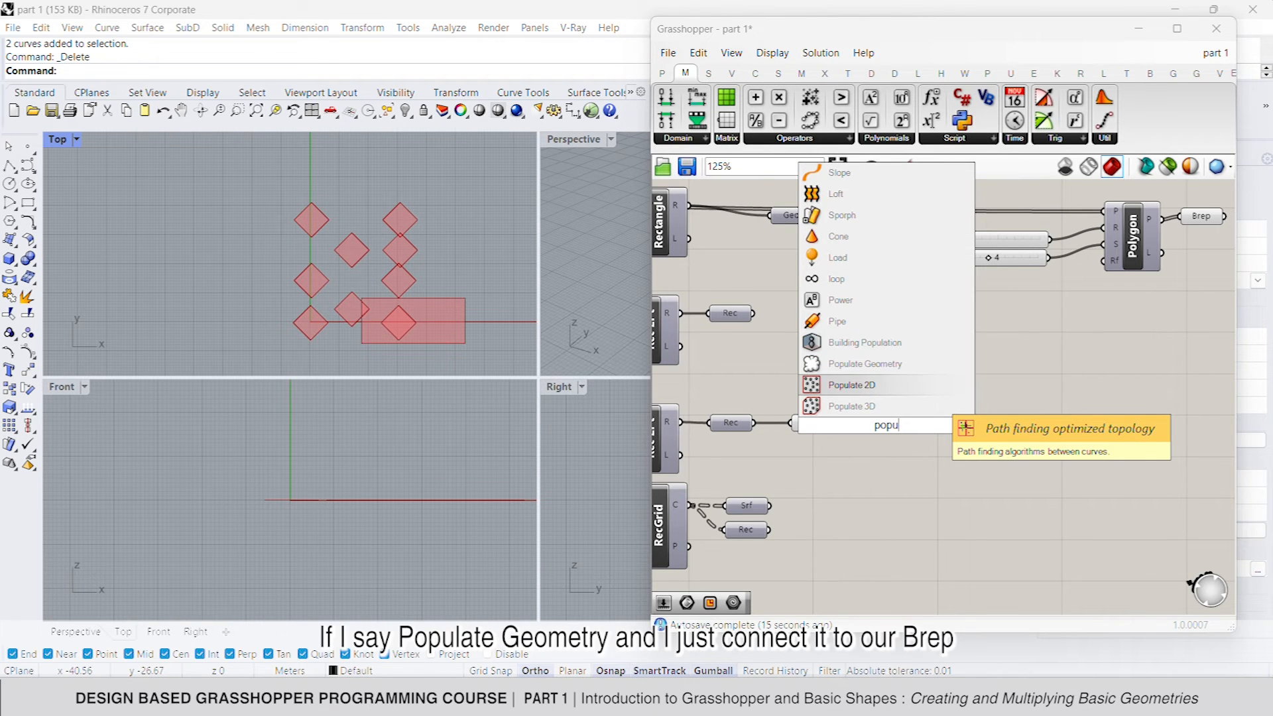
pyautogui.click(862, 363)
pyautogui.scroll(2, 864, 415)
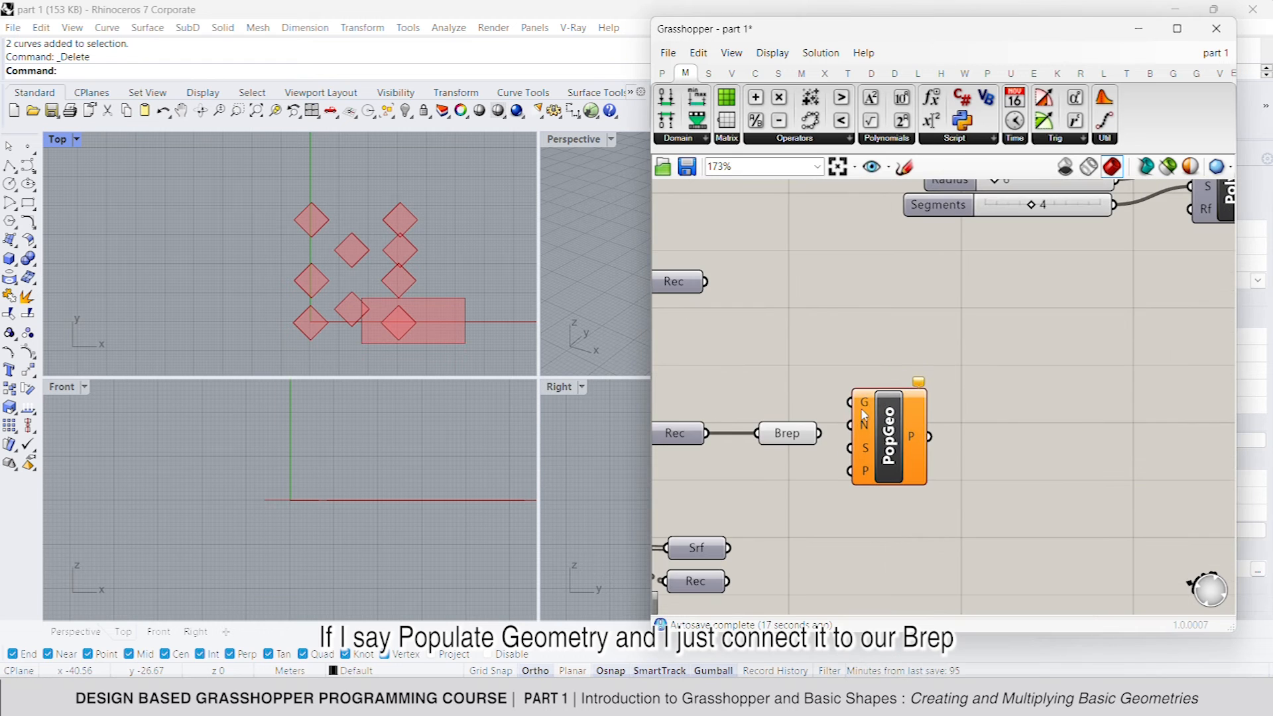
pyautogui.moveTo(831, 449); pyautogui.dragTo(897, 458)
pyautogui.scroll(5, 301, 193)
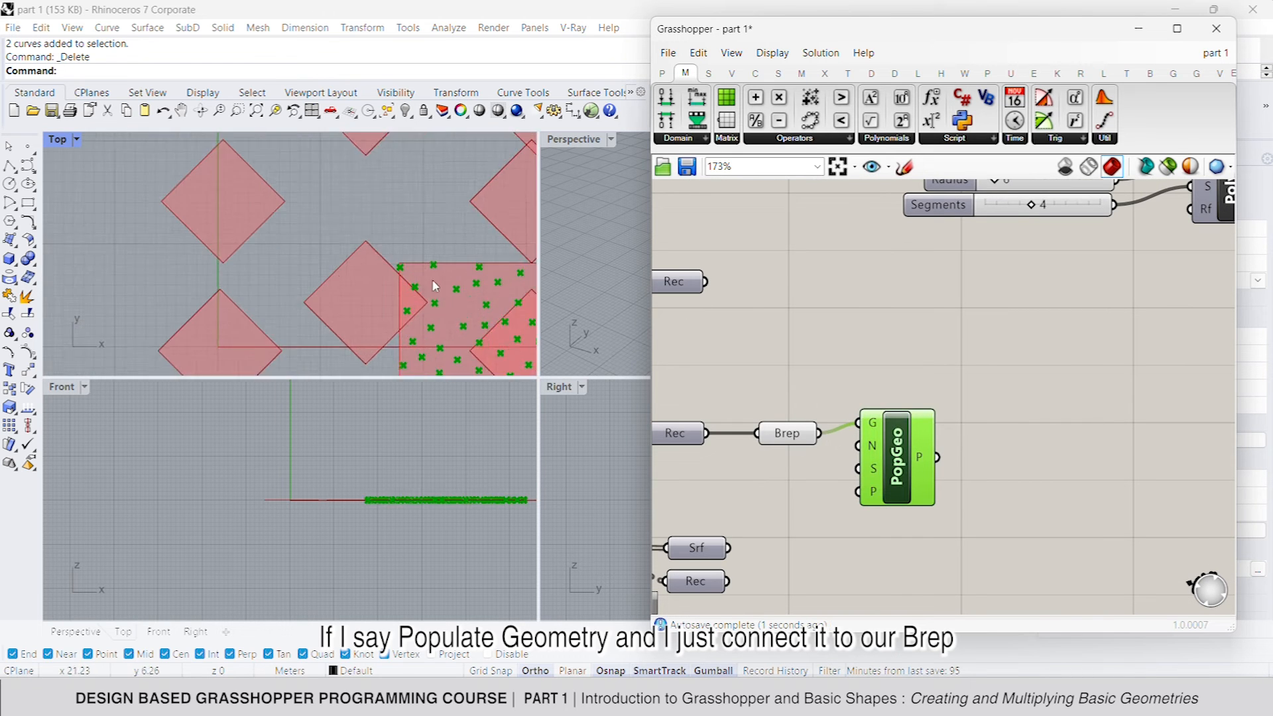
pyautogui.scroll(3, 407, 219)
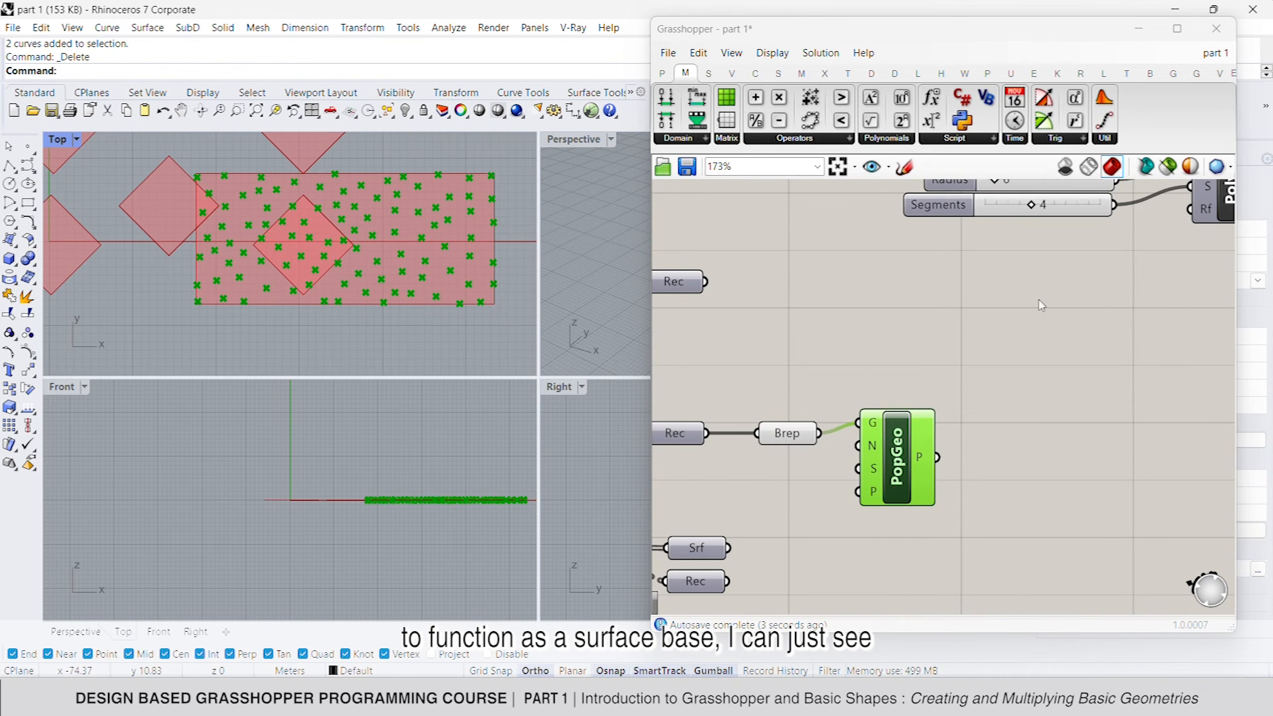
# Step: Move the Populate Geometry component farther away from the Brep parameter to leave room before its inputs
pyautogui.scroll(-4, 821, 429)
pyautogui.moveTo(976, 425); pyautogui.dragTo(924, 428, button='right')
pyautogui.scroll(2, 864, 441)
pyautogui.moveTo(837, 440); pyautogui.dragTo(1038, 462)
pyautogui.scroll(3, 1034, 460)
pyautogui.moveTo(965, 441); pyautogui.dragTo(986, 428, button='right')
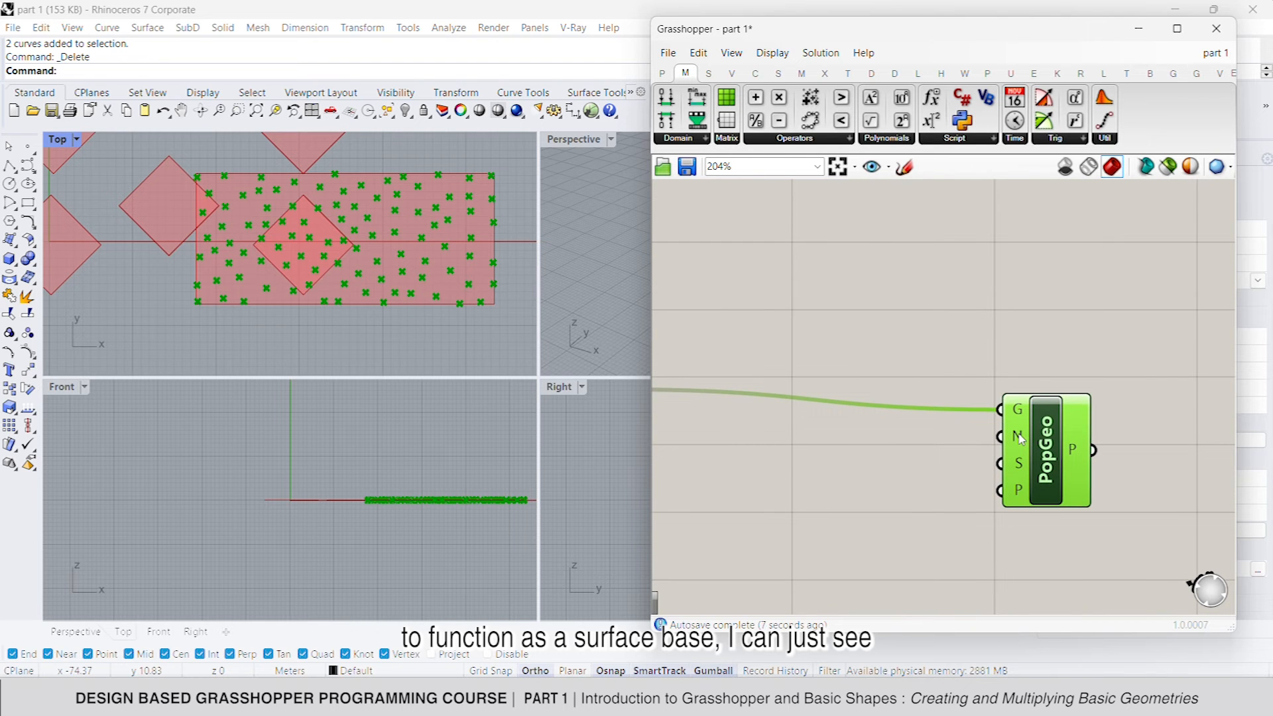
# Step: Add a number slider set to 5 and wire it to the N input of the Populate Geometry component
pyautogui.moveTo(1047, 454); pyautogui.dragTo(997, 417)
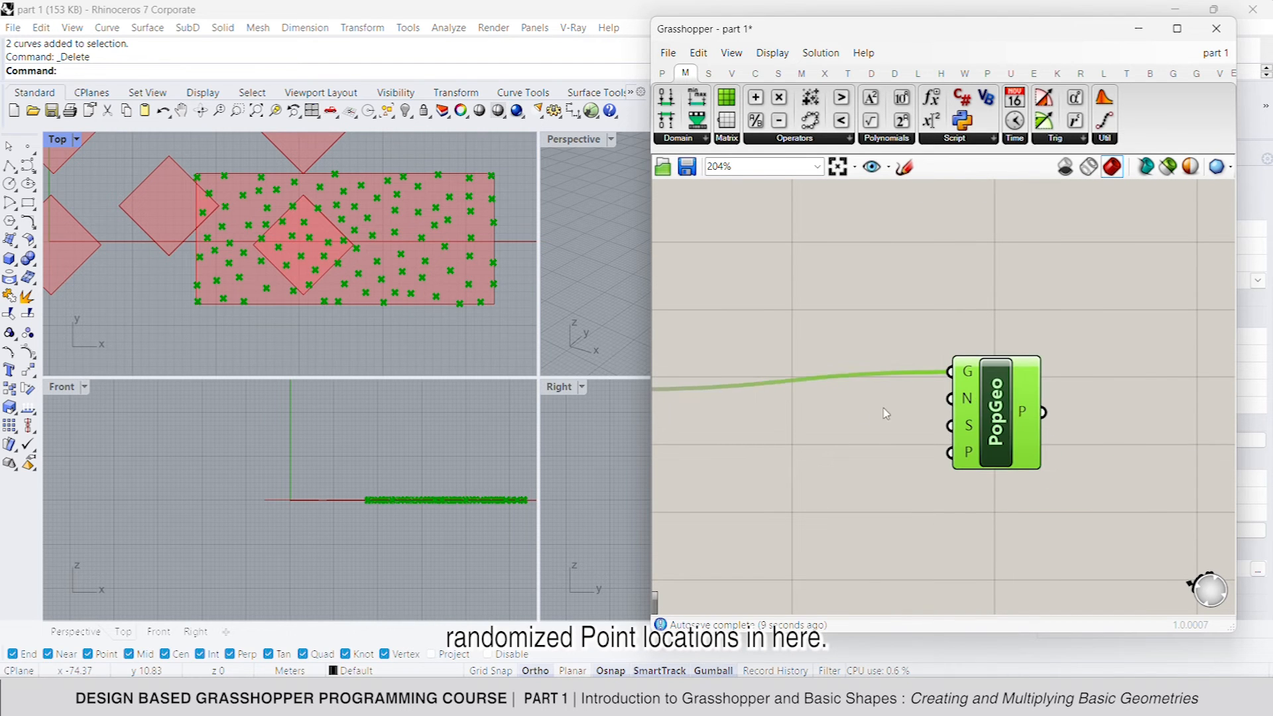
pyautogui.doubleClick(822, 403)
pyautogui.write('5')
pyautogui.press('Return')
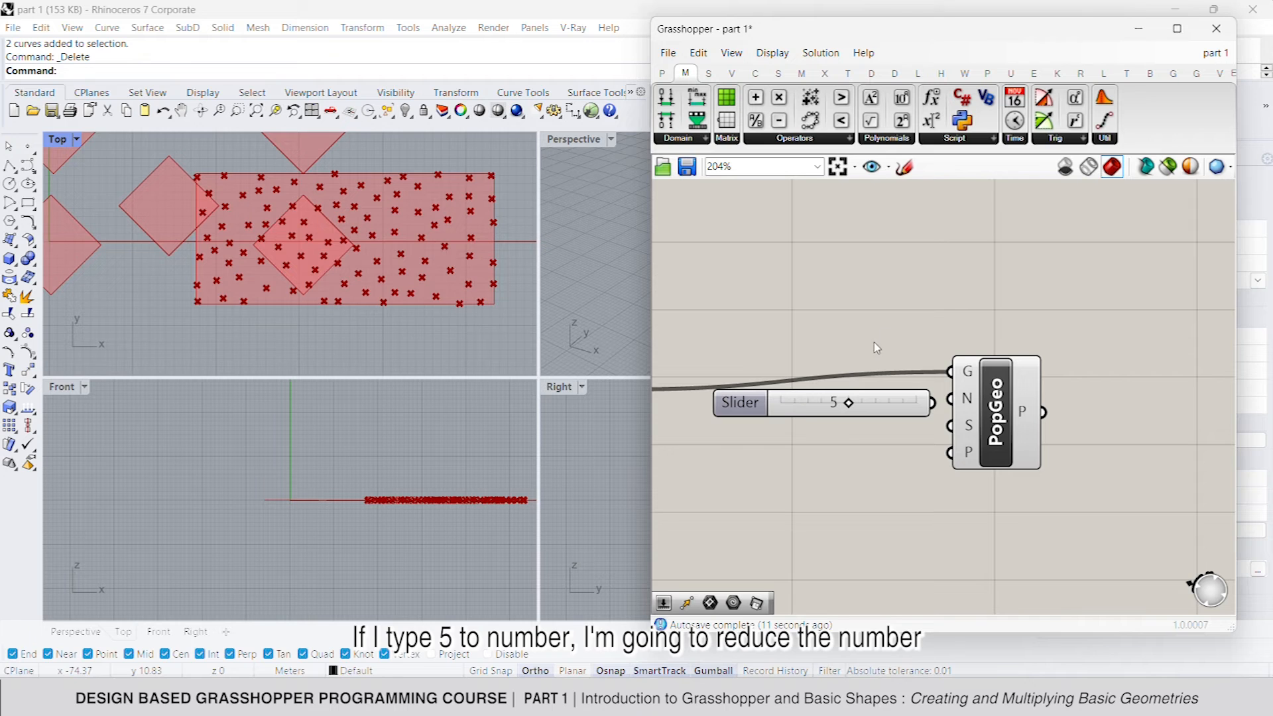
pyautogui.moveTo(936, 412); pyautogui.dragTo(967, 399)
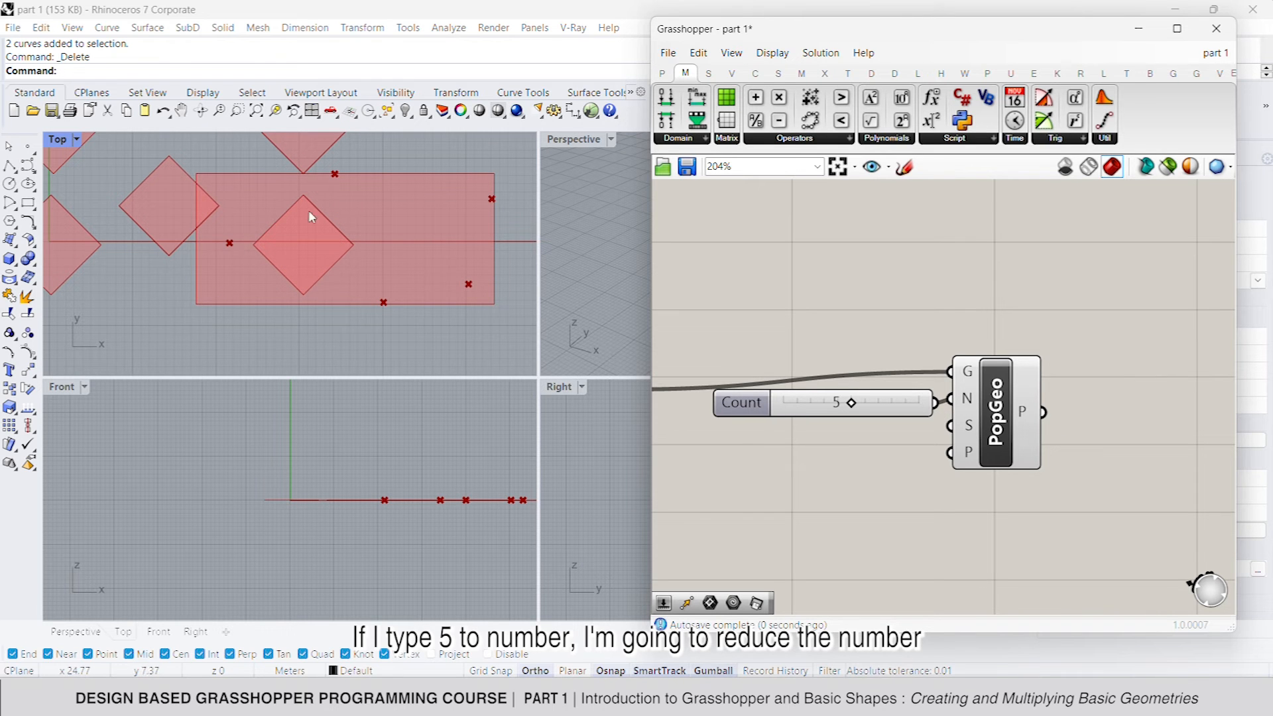
pyautogui.moveTo(827, 399); pyautogui.dragTo(786, 402)
pyautogui.click(997, 422)
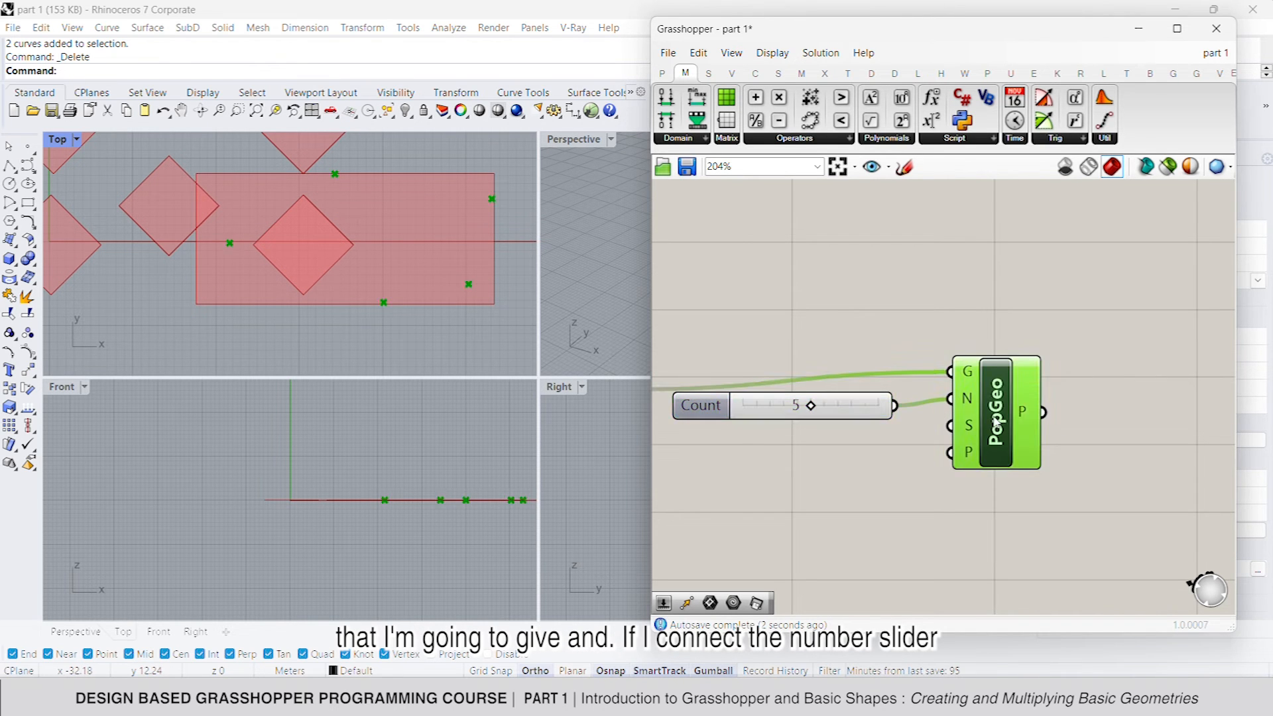
# Step: Duplicate the Count slider, wire the copy to Populate Geometry's S input and set it to 4
pyautogui.click(866, 407)
pyautogui.hotkey('ctrl', 'c')
pyautogui.hotkey('ctrl', 'v')
pyautogui.moveTo(869, 423); pyautogui.dragTo(915, 458)
pyautogui.moveTo(811, 453); pyautogui.dragTo(799, 455)
# Step: Feed the Polygon component's P input from the points output of Populate Geometry
pyautogui.scroll(-5, 893, 437)
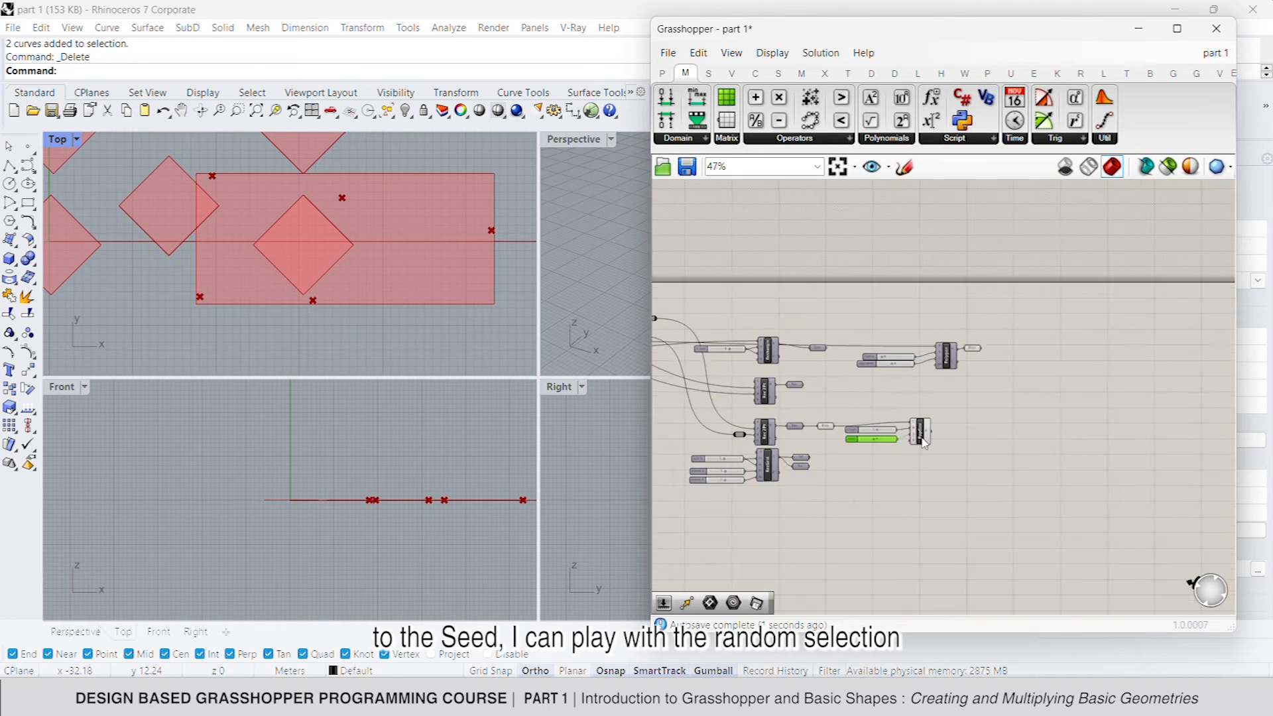
pyautogui.scroll(3, 1006, 411)
pyautogui.moveTo(842, 282); pyautogui.dragTo(837, 457)
pyautogui.scroll(-3, 862, 449)
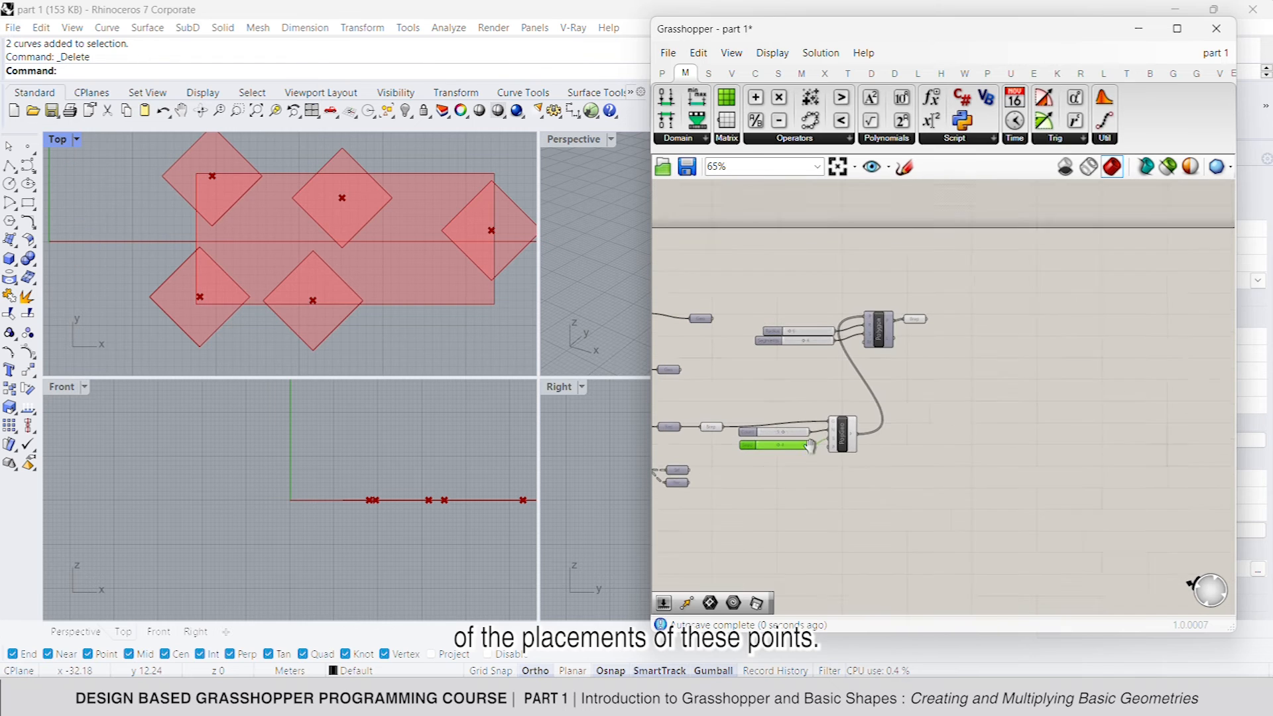
# Step: Turn off the preview of the Brep parameter feeding Populate Geometry and of the Populate Geometry component itself
pyautogui.moveTo(731, 392); pyautogui.dragTo(703, 439)
pyautogui.middleClick(781, 374)
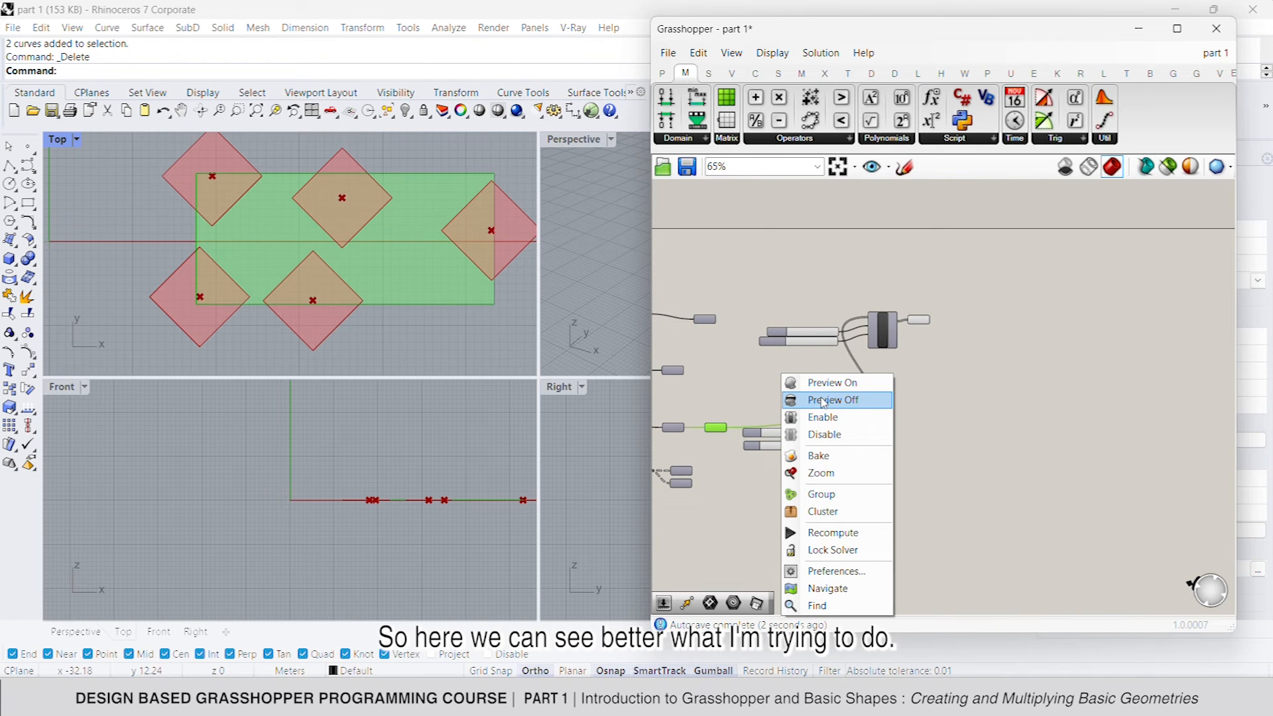
pyautogui.click(819, 400)
pyautogui.click(849, 415)
pyautogui.scroll(3, 849, 422)
pyautogui.moveTo(850, 425); pyautogui.dragTo(907, 409, button='right')
pyautogui.moveTo(917, 482); pyautogui.dragTo(825, 377)
pyautogui.middleClick(847, 362)
pyautogui.click(912, 389)
pyautogui.click(850, 379)
pyautogui.moveTo(850, 379); pyautogui.dragTo(851, 354, button='right')
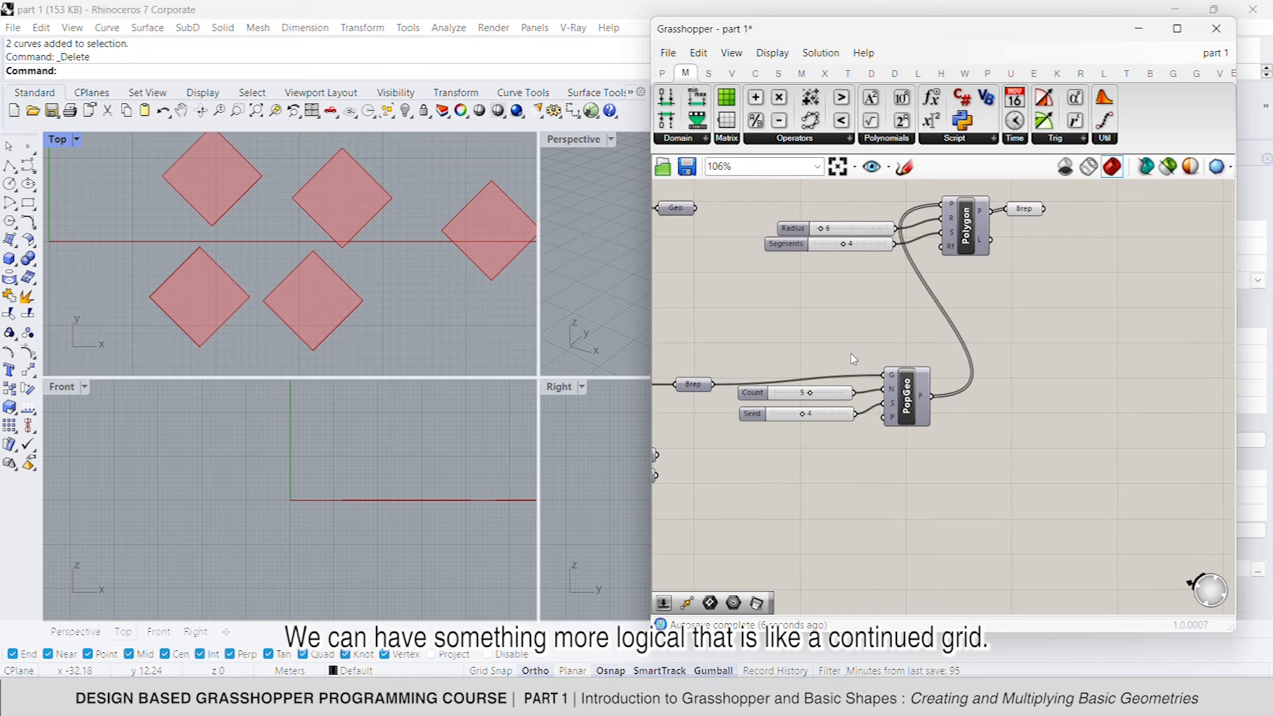
# Step: Add a Grid Structure component below Populate Geometry and wire the Brep parameter to its Srf input
pyautogui.doubleClick(832, 469)
pyautogui.write('gri')
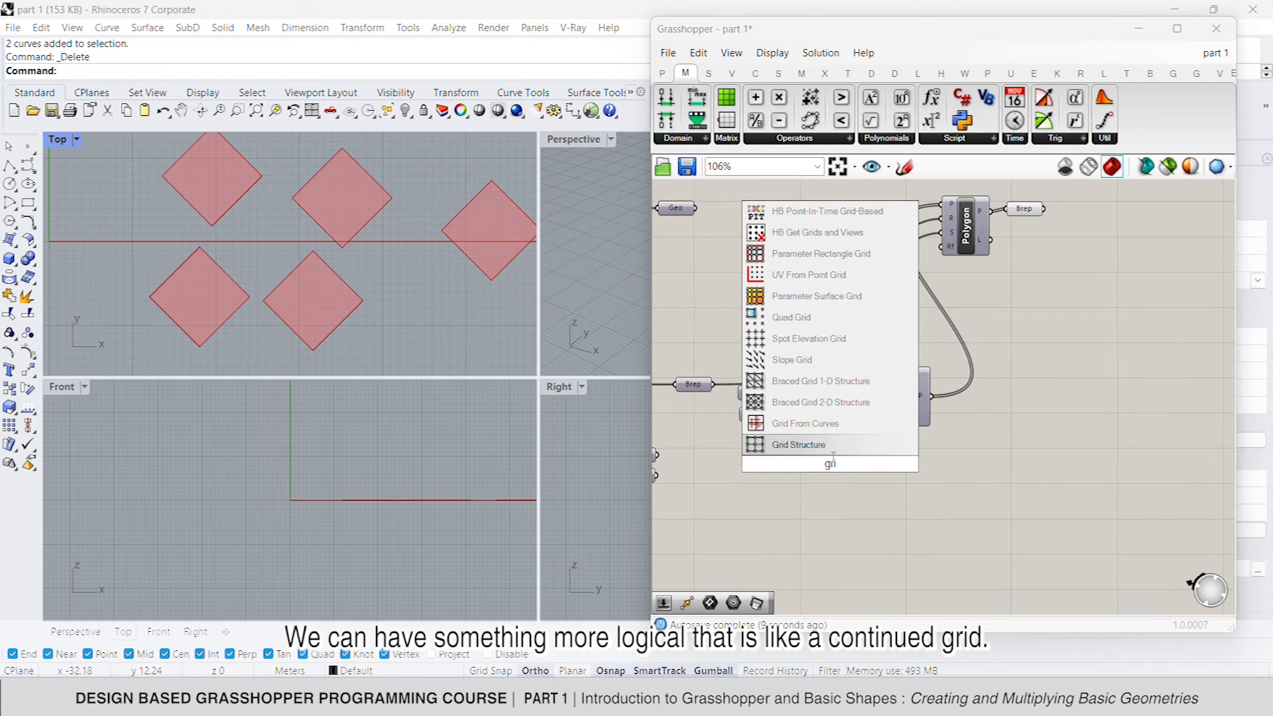
pyautogui.press('Return')
pyautogui.scroll(2, 832, 464)
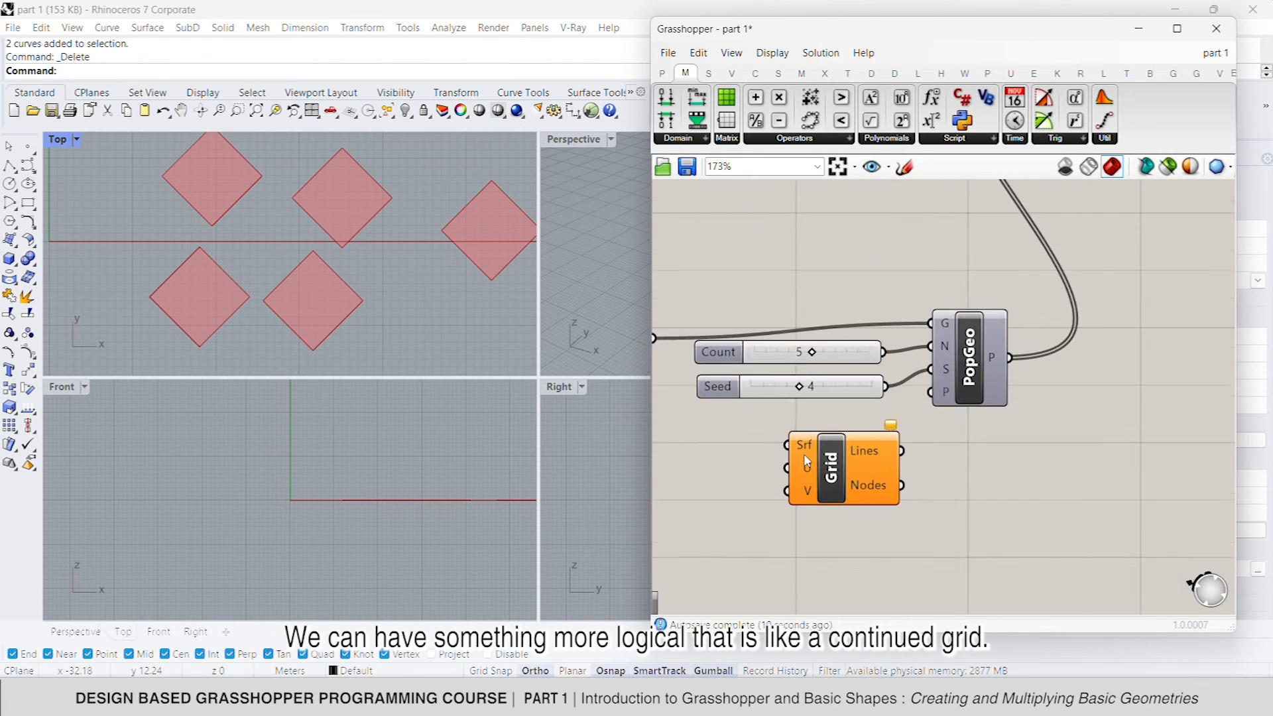
pyautogui.moveTo(825, 472); pyautogui.dragTo(727, 385)
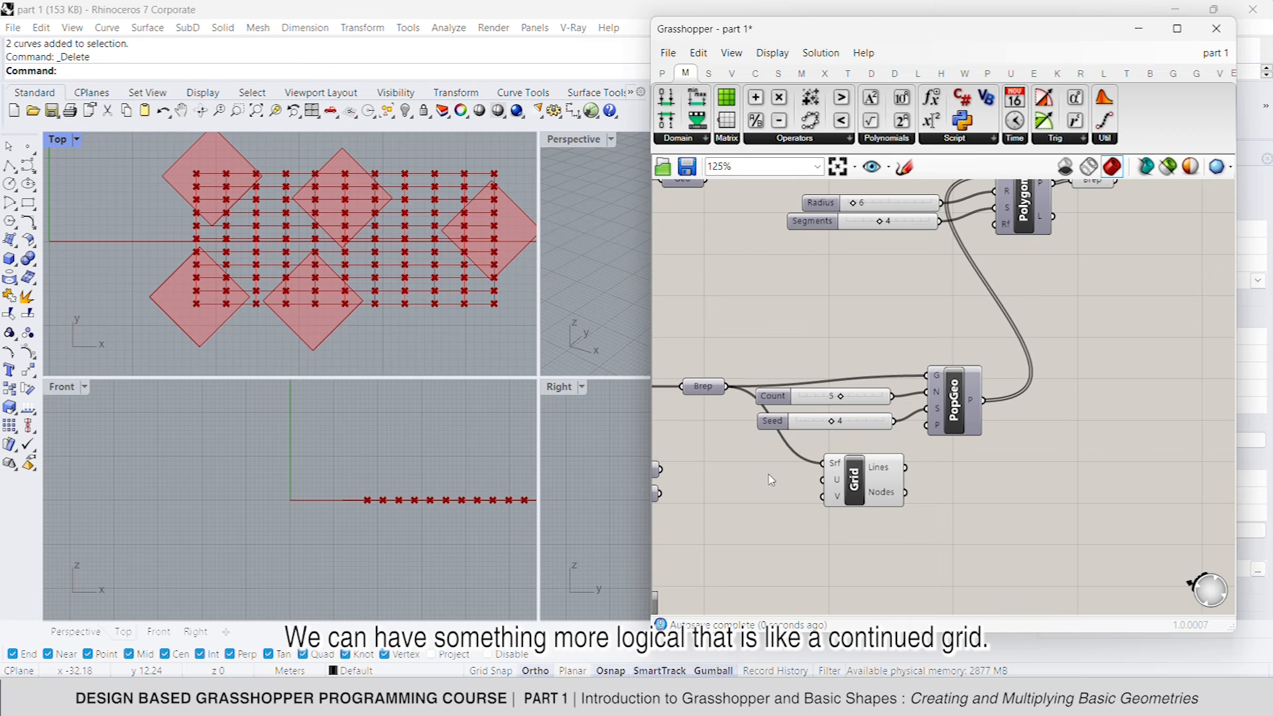
# Step: Feed the Polygon component's P input from the Nodes output of Grid Structure instead of the populated points
pyautogui.scroll(-2, 839, 497)
pyautogui.moveTo(826, 512); pyautogui.dragTo(891, 290)
pyautogui.scroll(3, 771, 468)
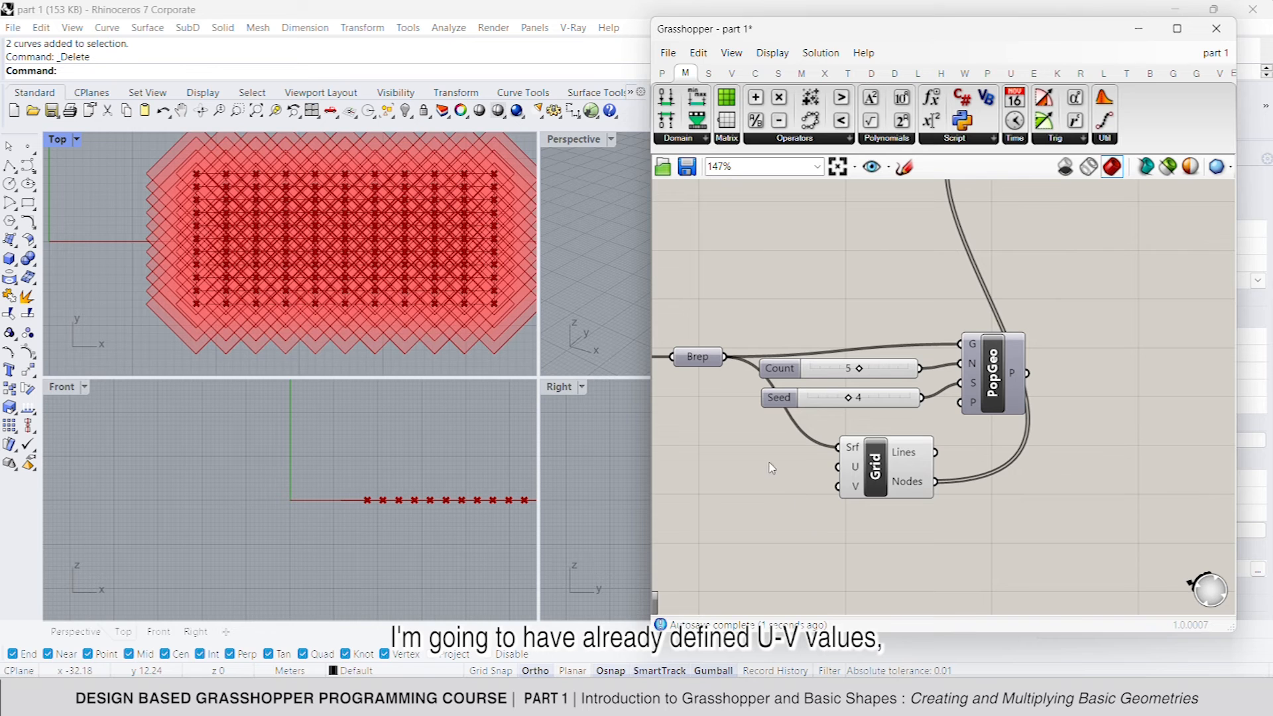
# Step: Add a number slider set to 3 and wire it to both the U and V inputs of Grid Structure
pyautogui.doubleClick(704, 471)
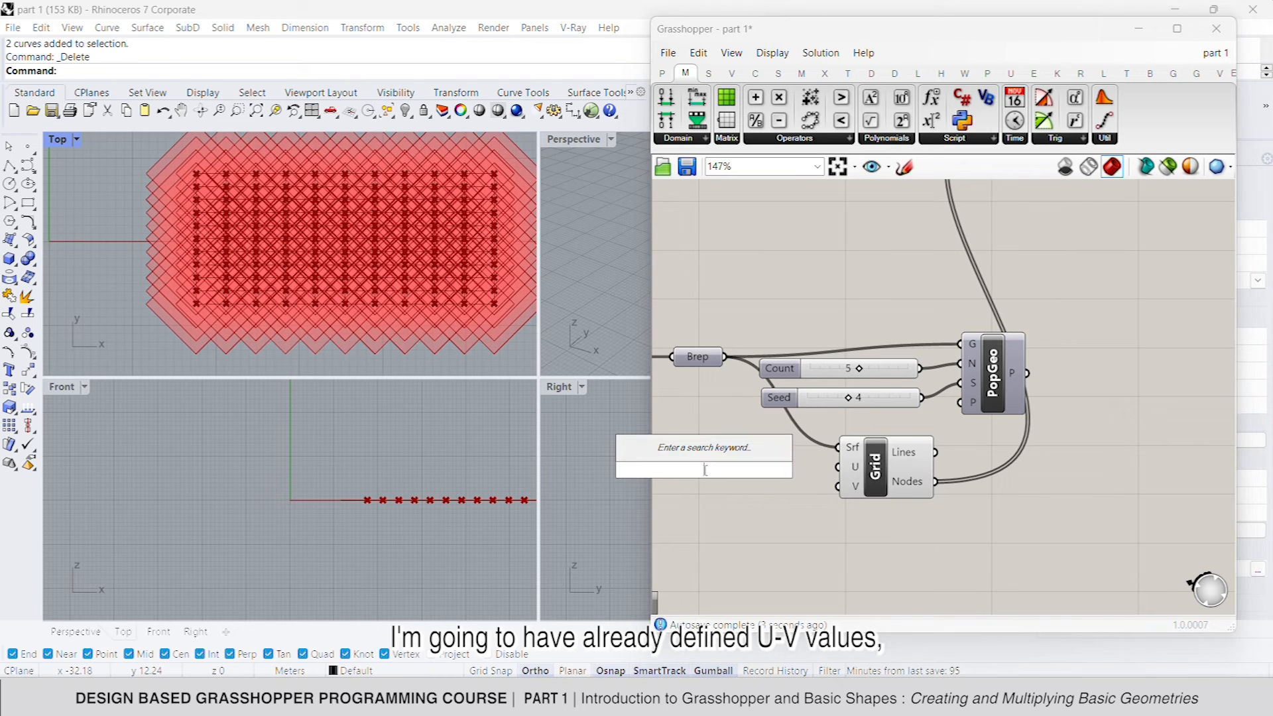
pyautogui.write('3')
pyautogui.press('Return')
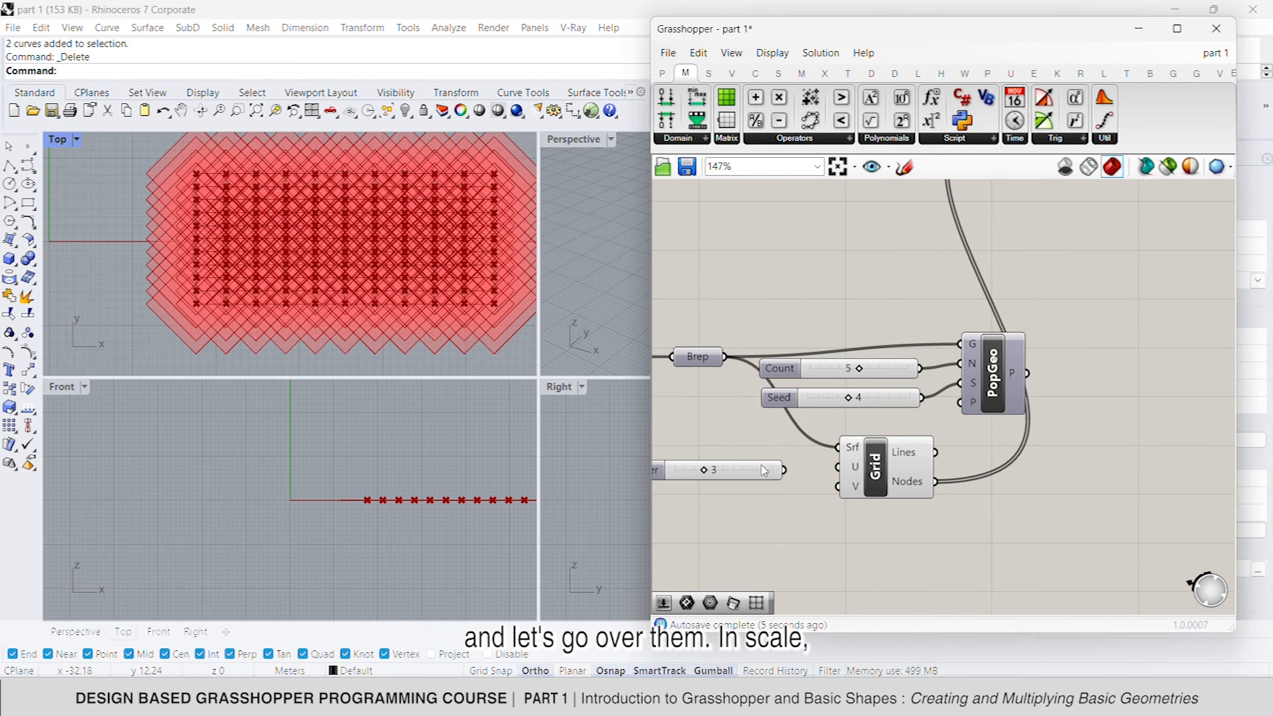
pyautogui.moveTo(784, 469); pyautogui.dragTo(837, 487)
pyautogui.click(875, 491)
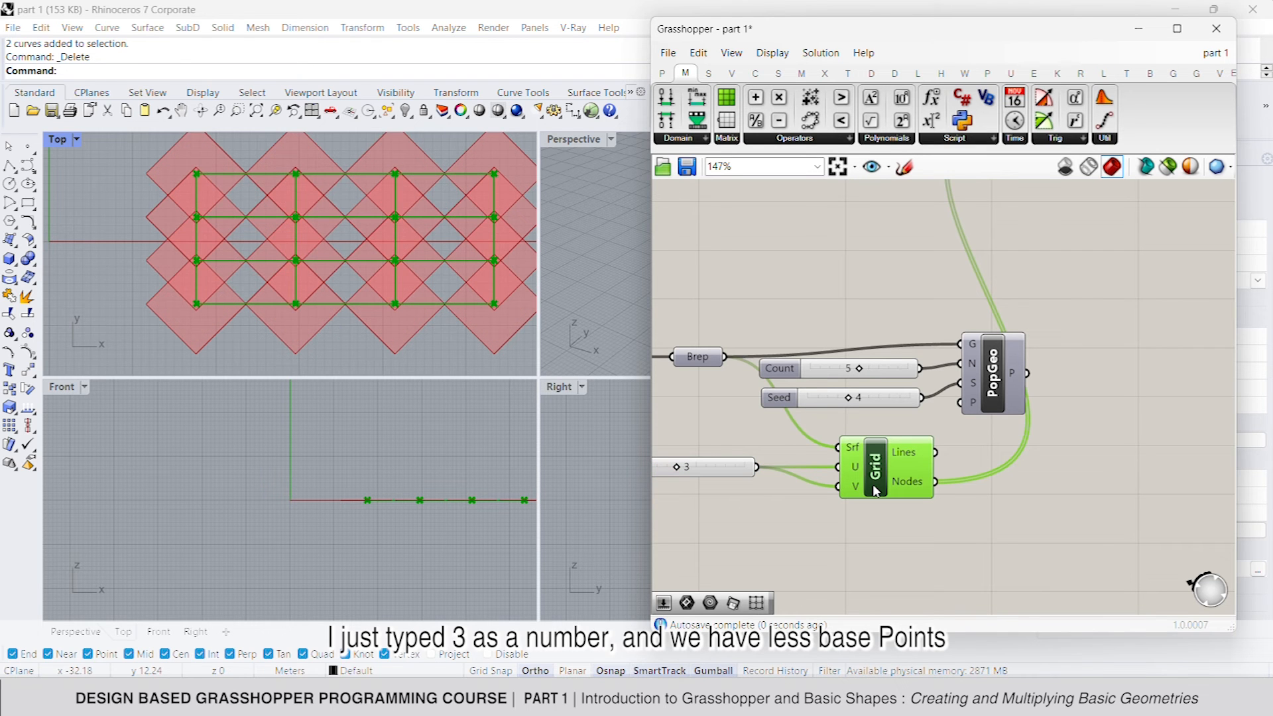
# Step: Turn off the preview of the Grid Structure component
pyautogui.scroll(-2, 424, 265)
pyautogui.scroll(-5, 915, 439)
pyautogui.moveTo(951, 542); pyautogui.dragTo(945, 507)
pyautogui.rightClick(979, 434)
pyautogui.click(1008, 457)
pyautogui.click(929, 543)
# Step: Feed the Polygon component's P input from the RecGrid component's P output instead of the Grid Structure nodes
pyautogui.rightClick(753, 448)
pyautogui.click(724, 510)
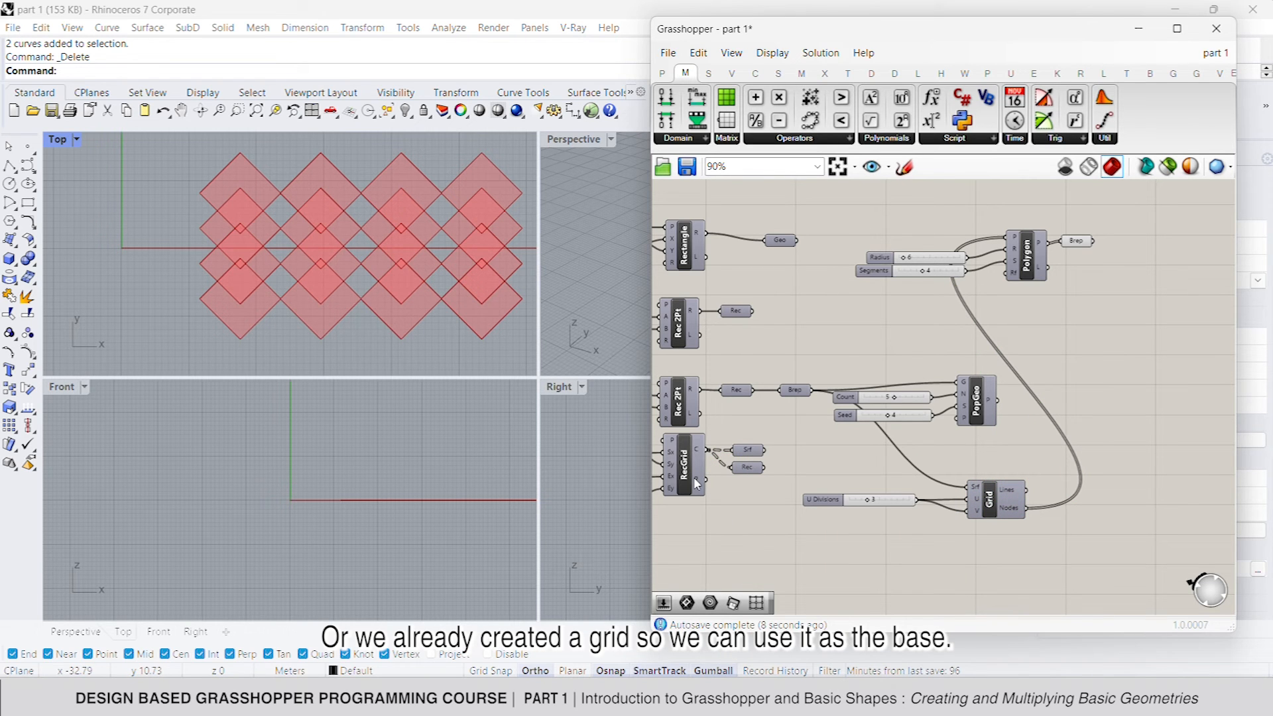
pyautogui.moveTo(705, 486); pyautogui.dragTo(1015, 244)
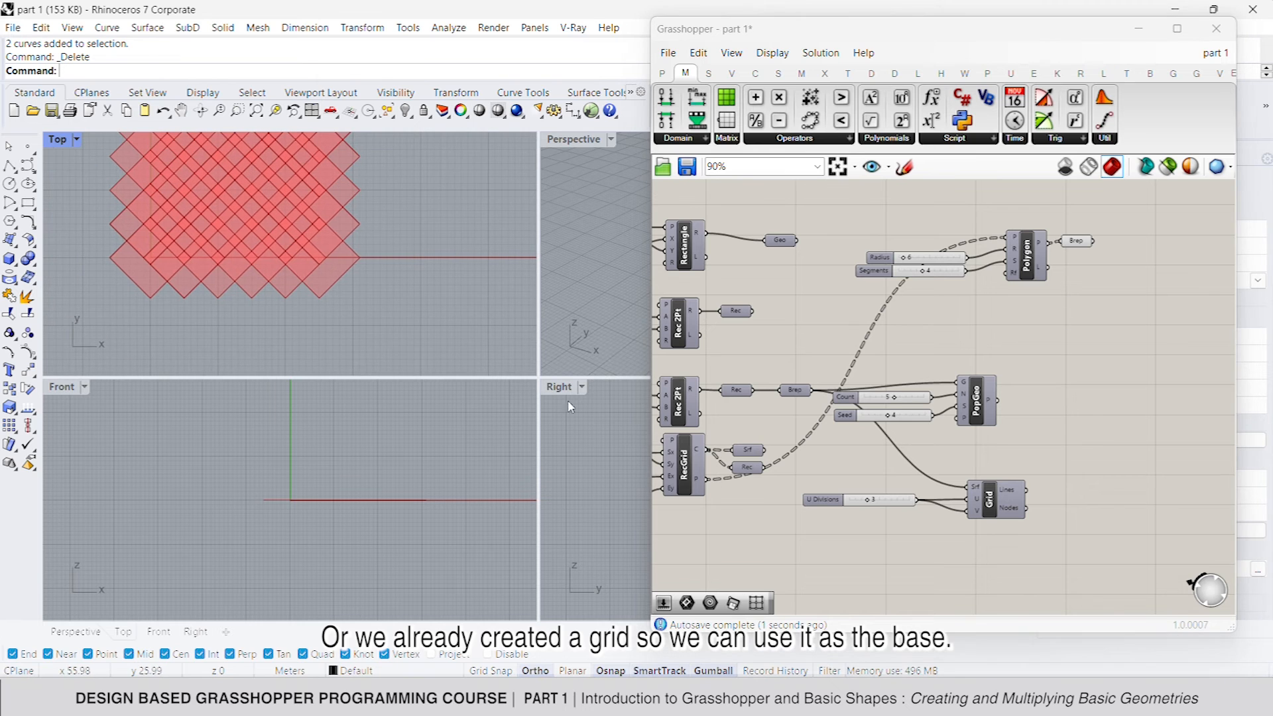
# Step: Set the RecGrid sliders to an Extent X of 2 and a Size X of 10
pyautogui.scroll(3, 810, 458)
pyautogui.moveTo(815, 487); pyautogui.dragTo(786, 489)
pyautogui.moveTo(810, 445); pyautogui.dragTo(860, 446)
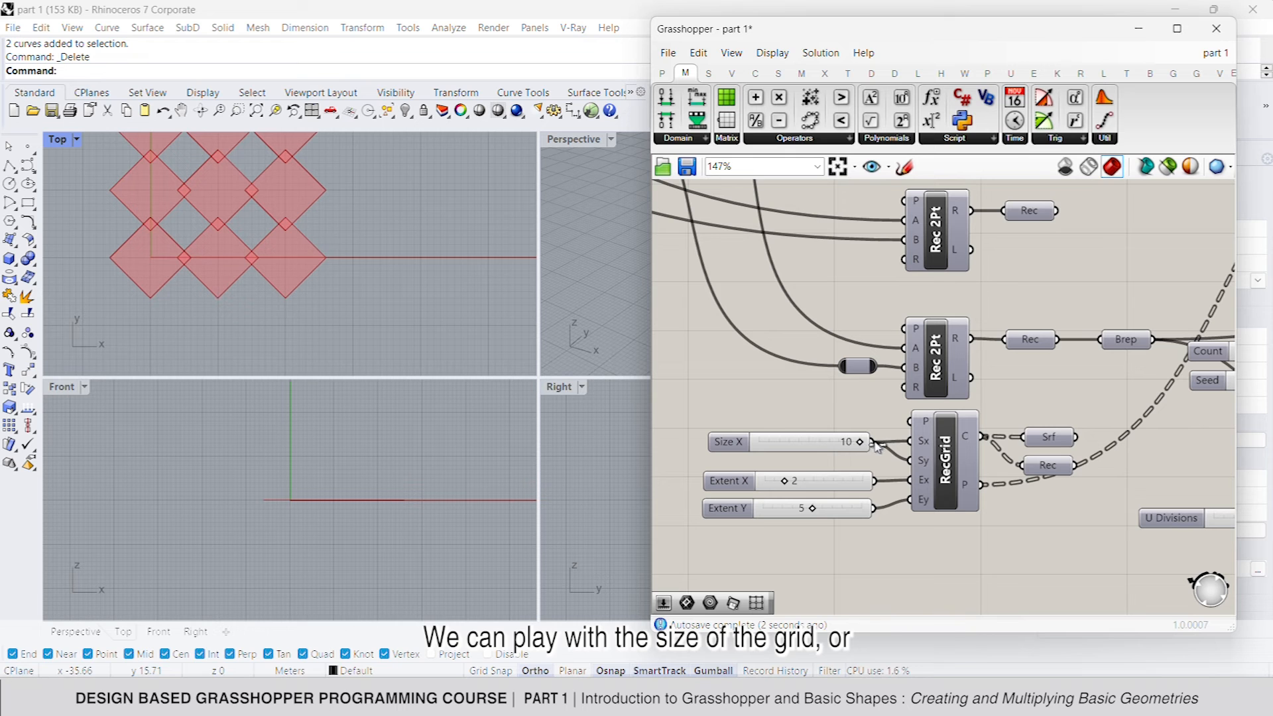
# Step: Set the Polygon component's Radius slider to 3
pyautogui.scroll(-4, 949, 457)
pyautogui.moveTo(948, 466); pyautogui.dragTo(821, 529, button='right')
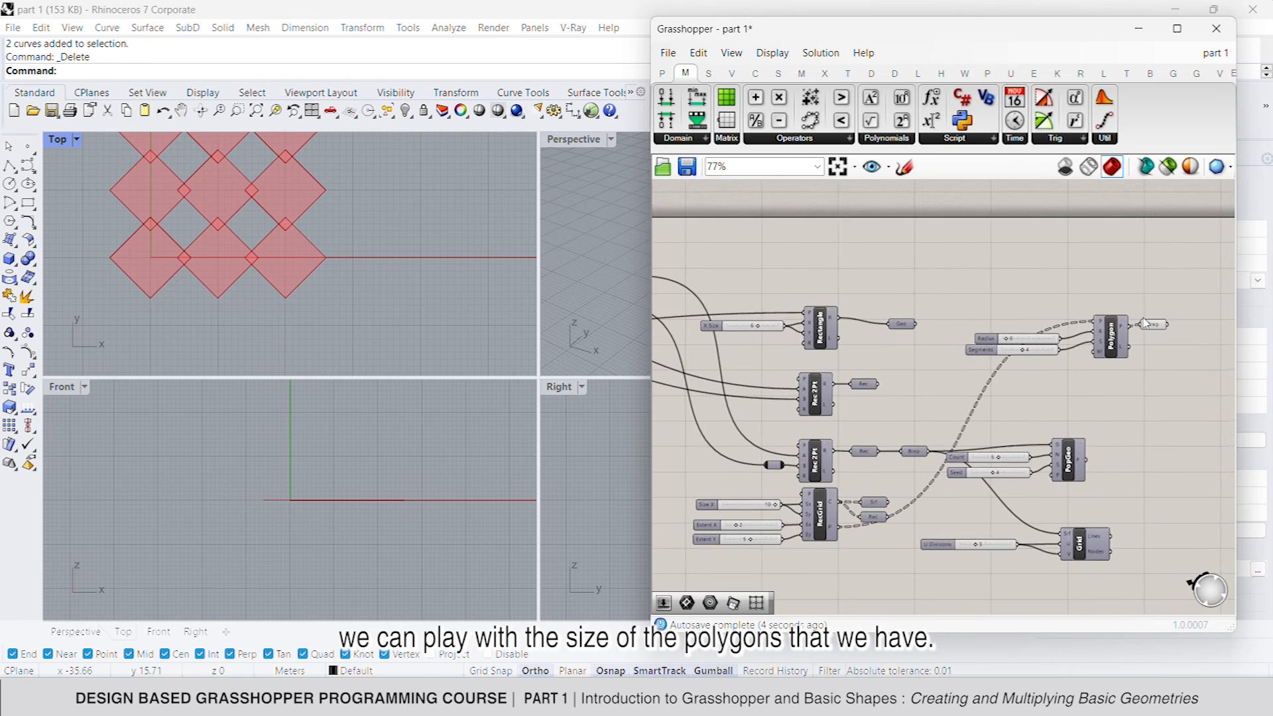
pyautogui.scroll(7, 1041, 335)
pyautogui.moveTo(914, 345); pyautogui.dragTo(908, 345)
# Step: Turn off the preview of the Polygon component and the Brep parameter attached to it
pyautogui.scroll(-6, 224, 227)
pyautogui.moveTo(224, 227); pyautogui.dragTo(183, 308, button='right')
pyautogui.scroll(-6, 905, 428)
pyautogui.moveTo(952, 437); pyautogui.dragTo(859, 396, button='right')
pyautogui.scroll(-1, 901, 373)
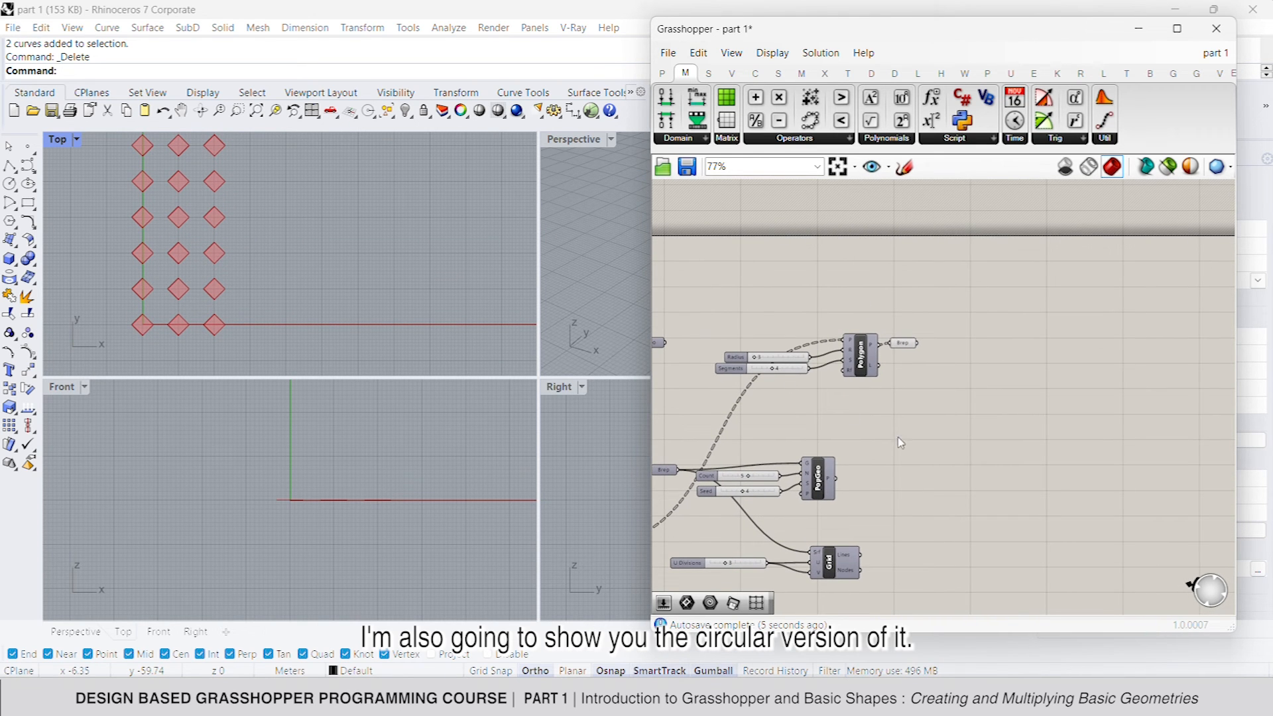
pyautogui.moveTo(947, 299); pyautogui.dragTo(841, 391)
pyautogui.rightClick(1012, 337)
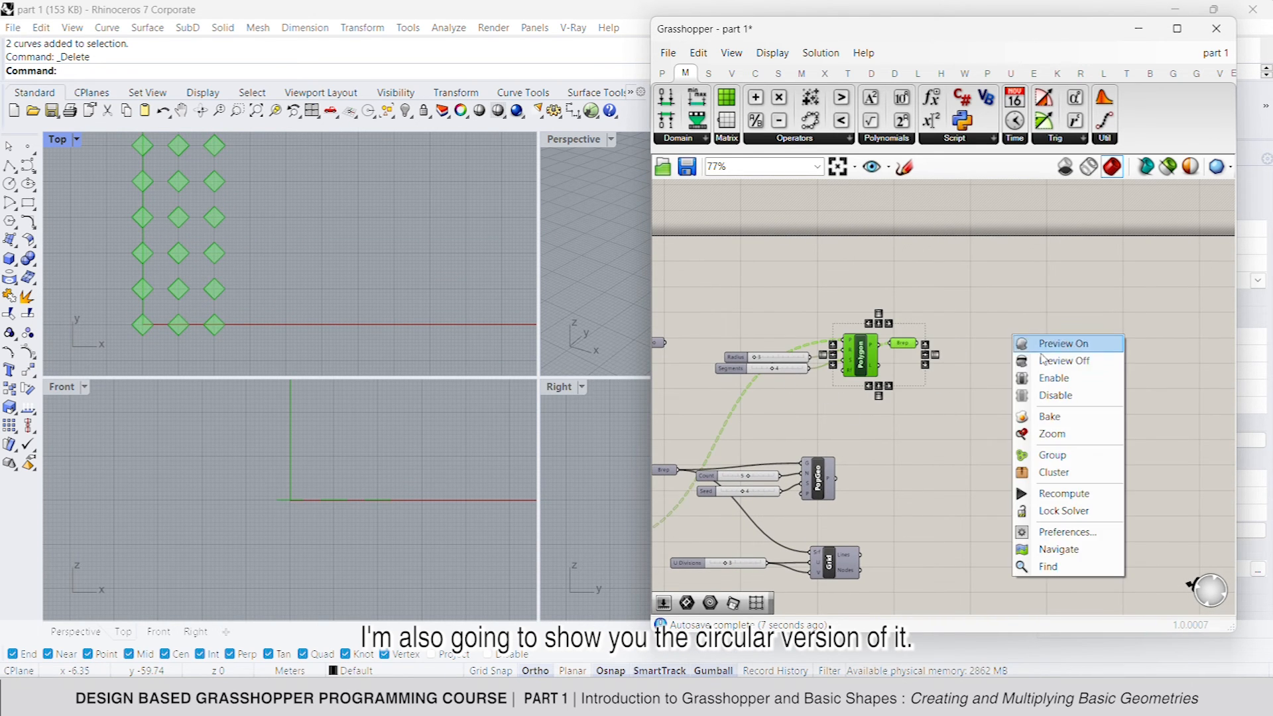
pyautogui.click(1024, 358)
# Step: Add a Circle CNR component and wire the RecGrid component's P output to its C input
pyautogui.doubleClick(965, 369)
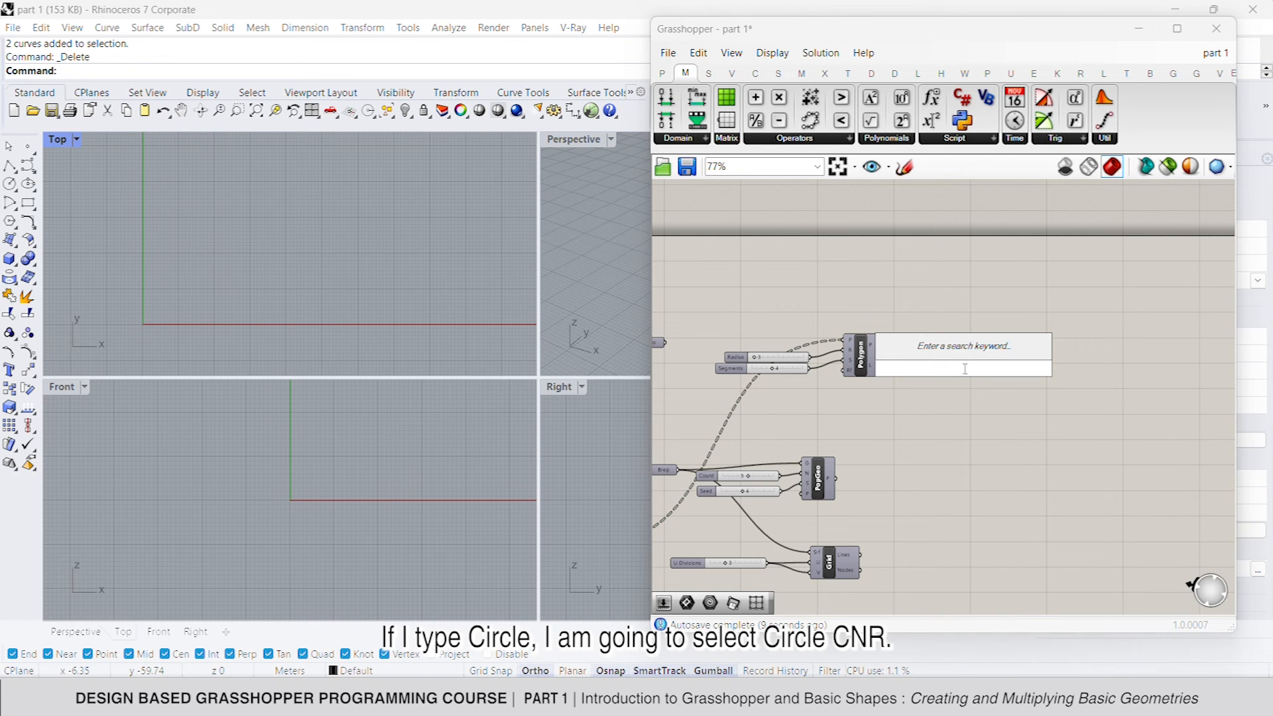
pyautogui.write('circl')
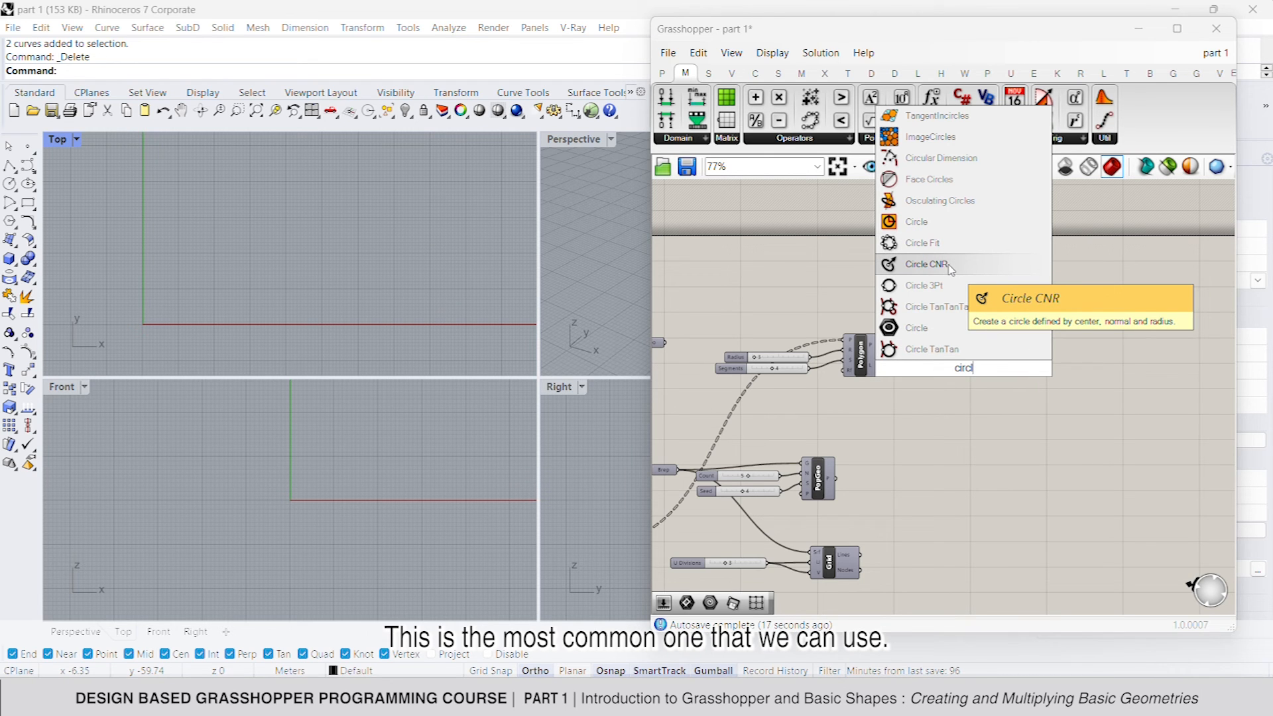
pyautogui.click(950, 265)
pyautogui.scroll(5, 998, 384)
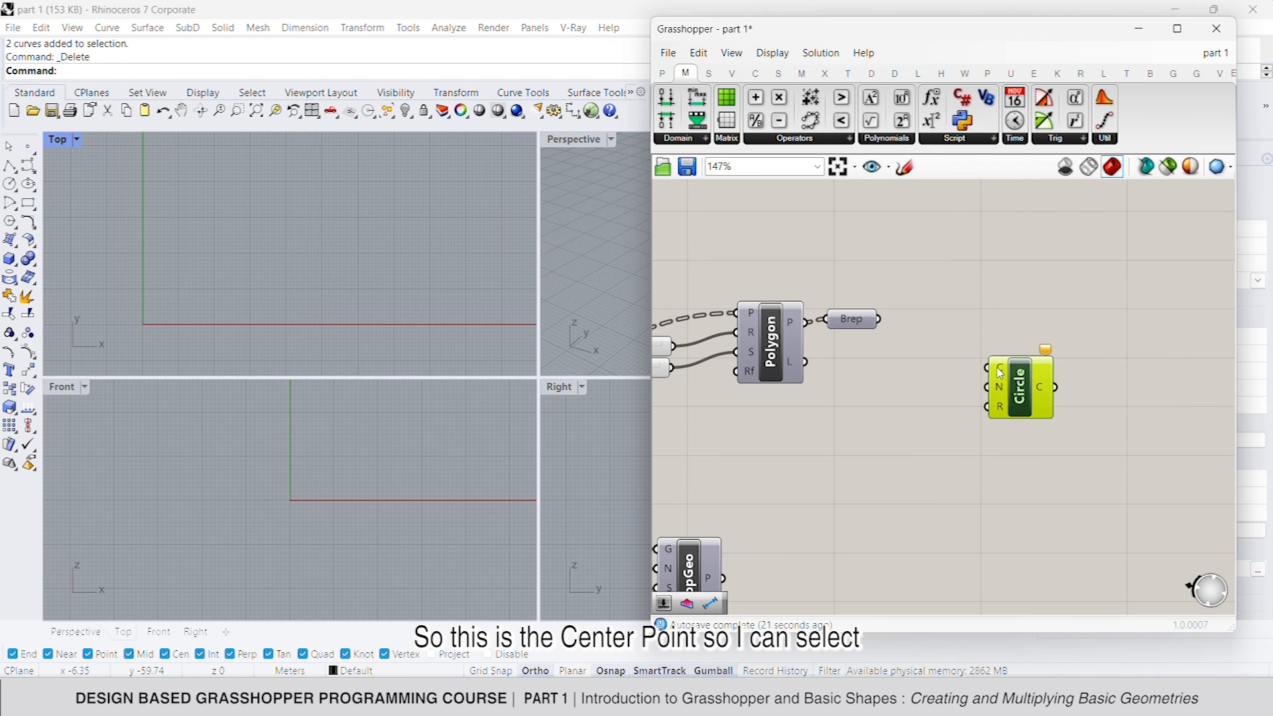
pyautogui.moveTo(1002, 373)
pyautogui.moveTo(988, 368); pyautogui.dragTo(743, 509)
pyautogui.scroll(-7, 1042, 389)
pyautogui.scroll(4, 763, 510)
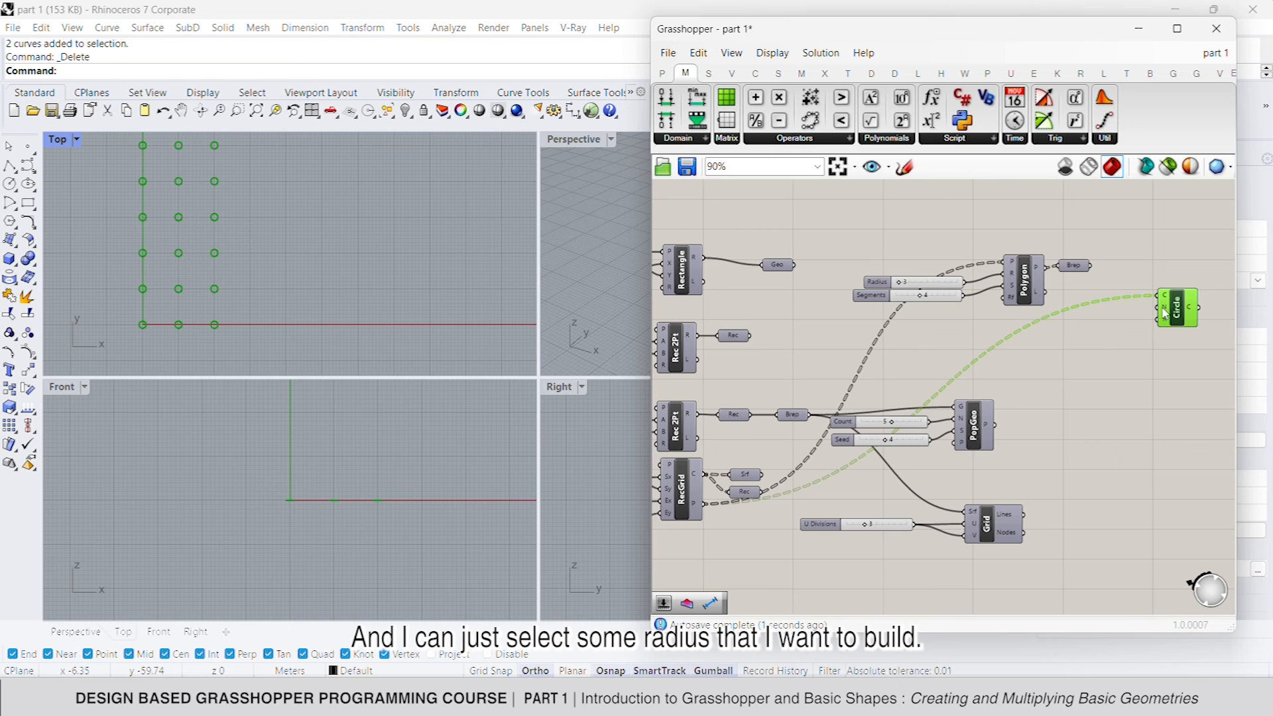
# Step: Add a number slider of 10, wire it to the Circle component's R input and reduce it to 3
pyautogui.scroll(3, 1092, 353)
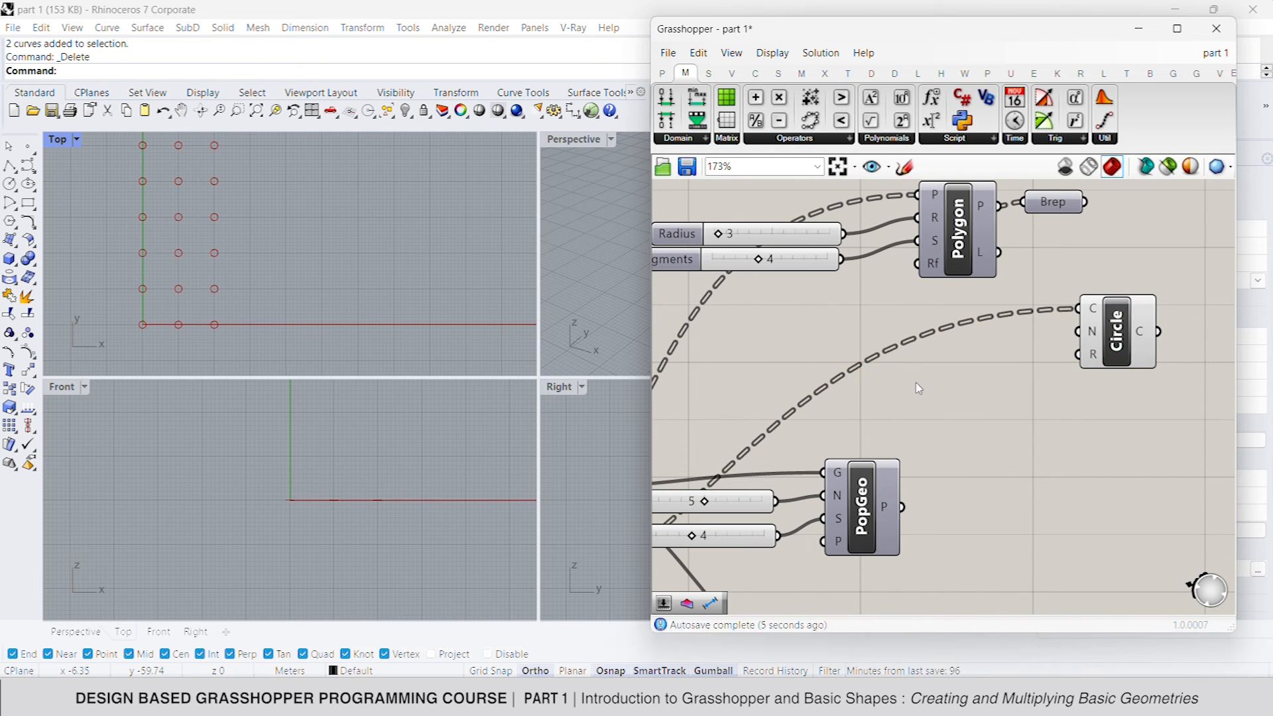
pyautogui.doubleClick(918, 388)
pyautogui.write('10')
pyautogui.press('Return')
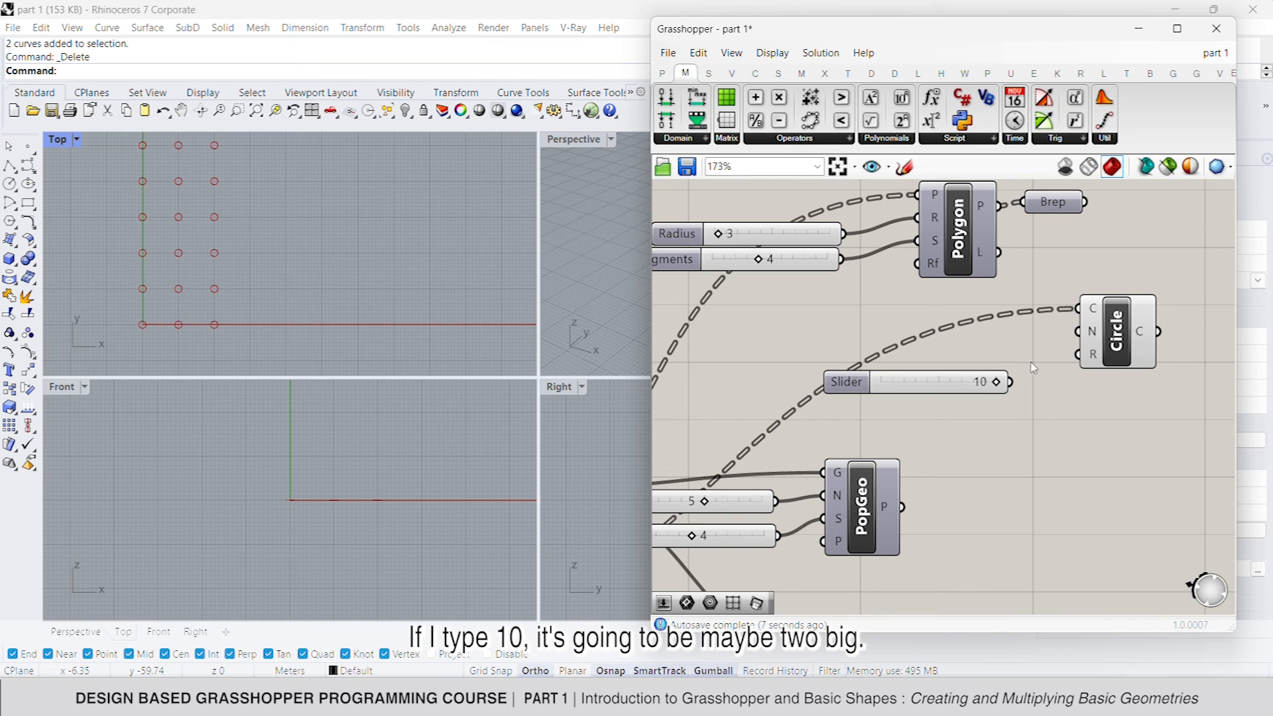
pyautogui.moveTo(1076, 356); pyautogui.dragTo(837, 369)
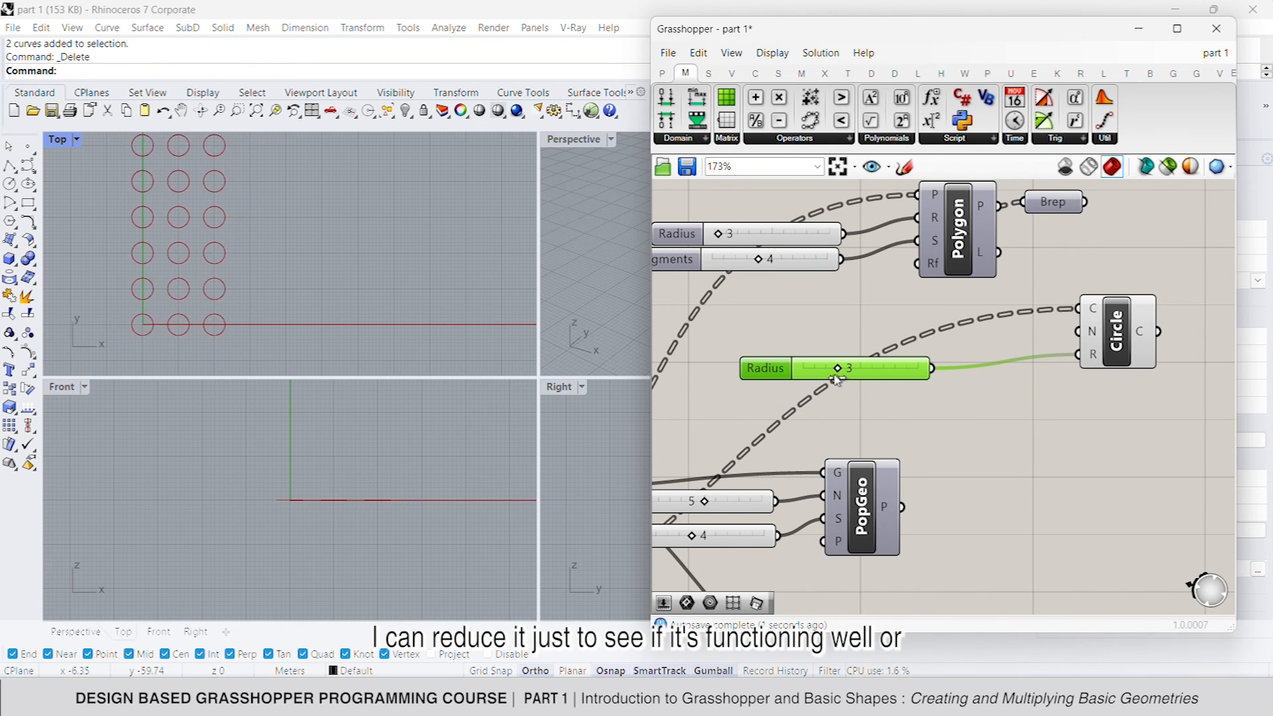
pyautogui.click(867, 391)
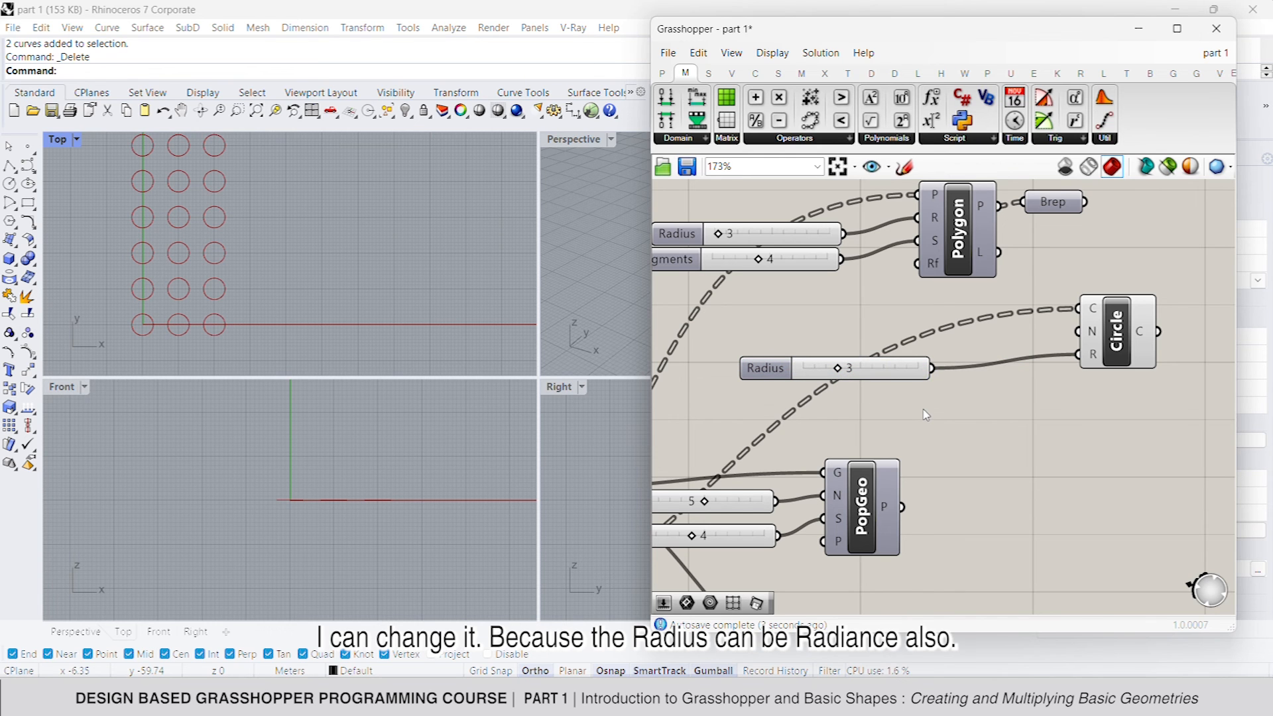
# Step: Insert a Radians component between the slider and the Circle's R input, and set the slider to 9
pyautogui.doubleClick(926, 414)
pyautogui.write('radian')
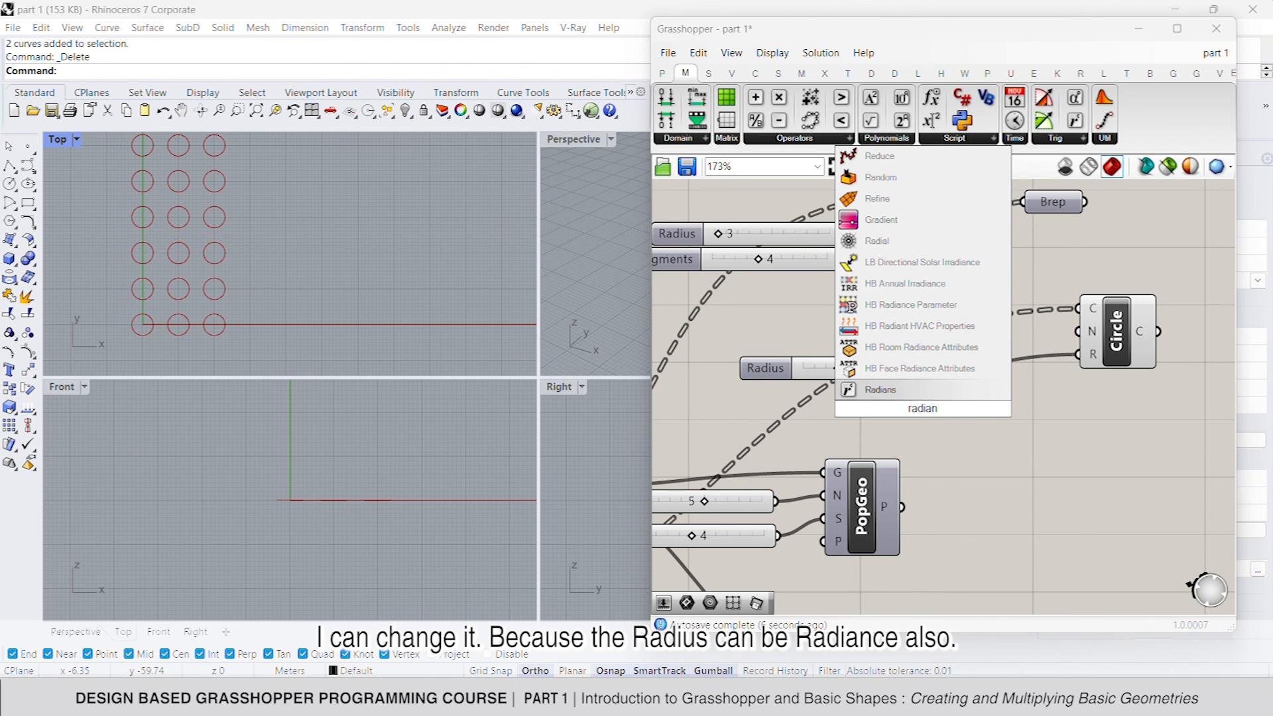
pyautogui.click(928, 392)
pyautogui.moveTo(962, 406); pyautogui.dragTo(995, 407)
pyautogui.moveTo(932, 368); pyautogui.dragTo(955, 406)
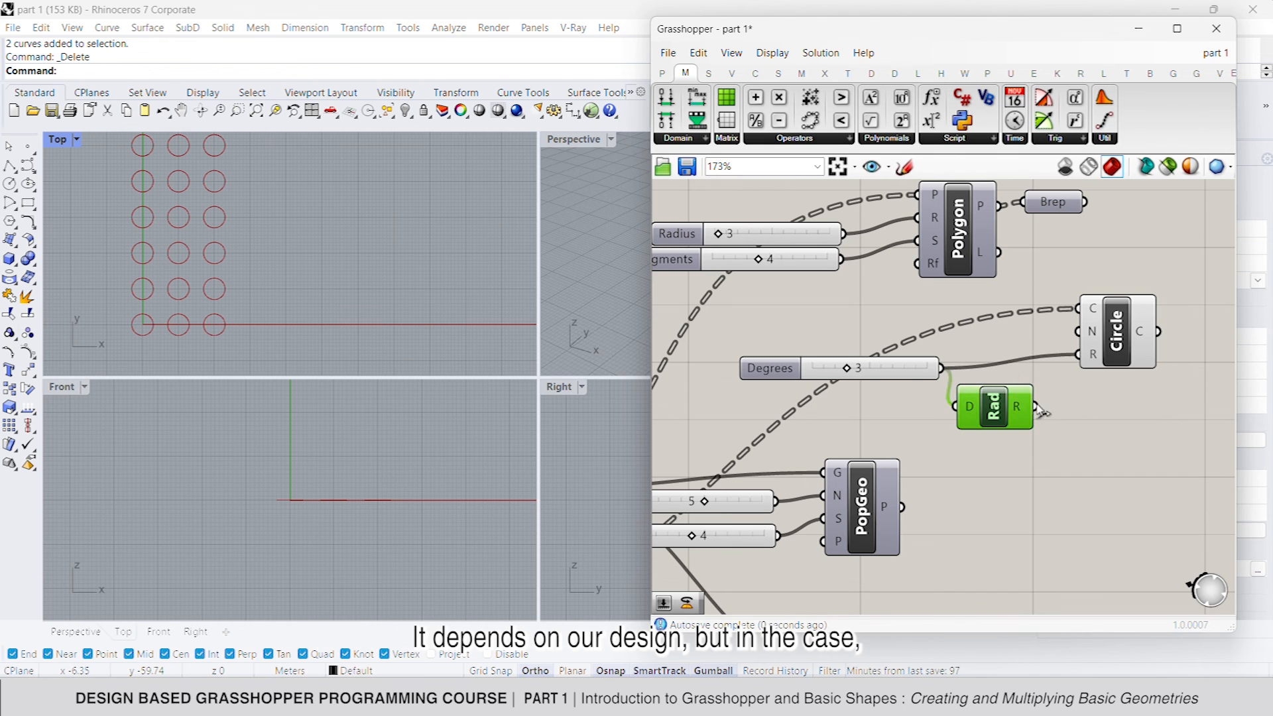
pyautogui.moveTo(1082, 352); pyautogui.dragTo(1079, 356)
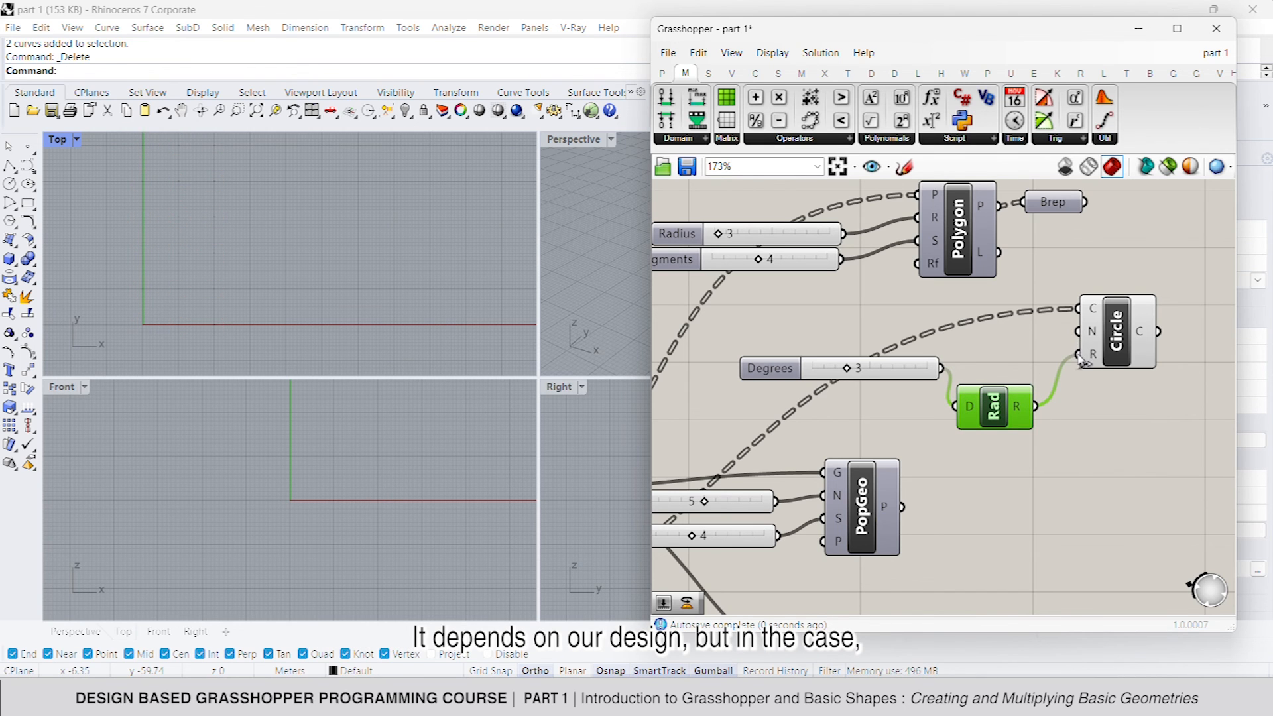
pyautogui.click(1129, 344)
pyautogui.moveTo(847, 368); pyautogui.dragTo(915, 368)
# Step: Add a number slider of 300, wire it to the Radians component's D input in place of the old slider, and set it to 196
pyautogui.doubleClick(829, 425)
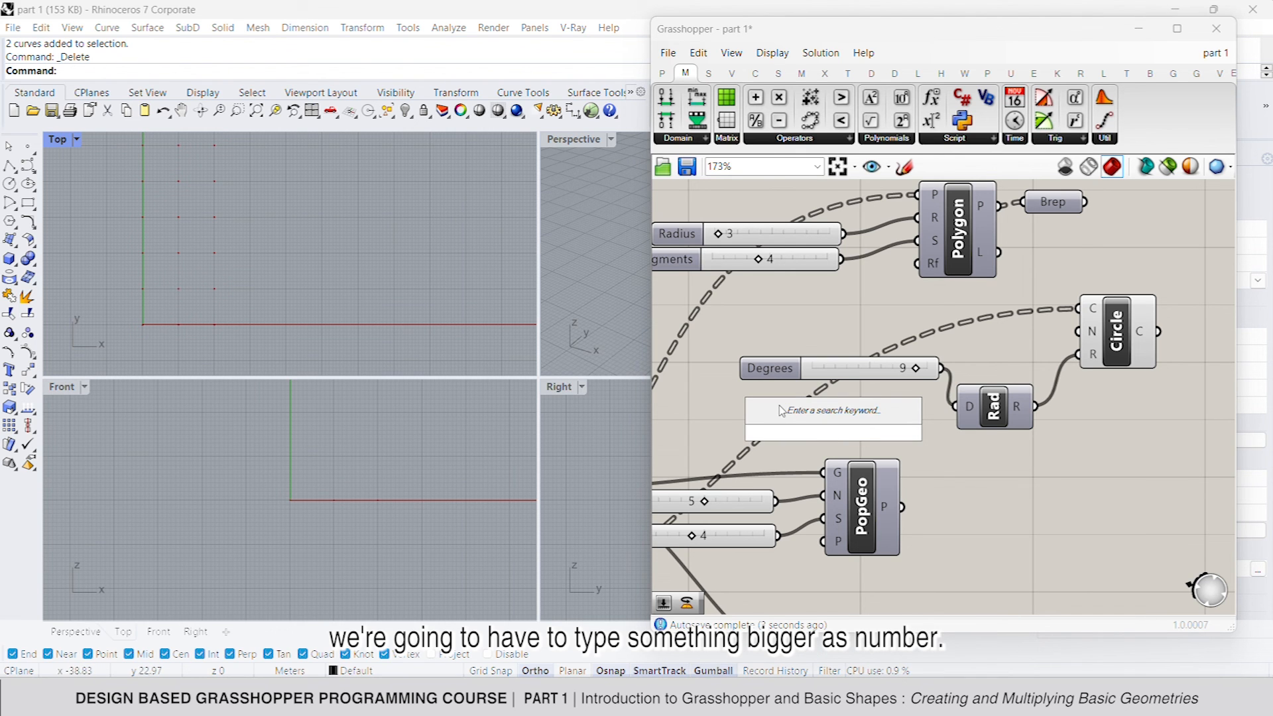
pyautogui.write('300')
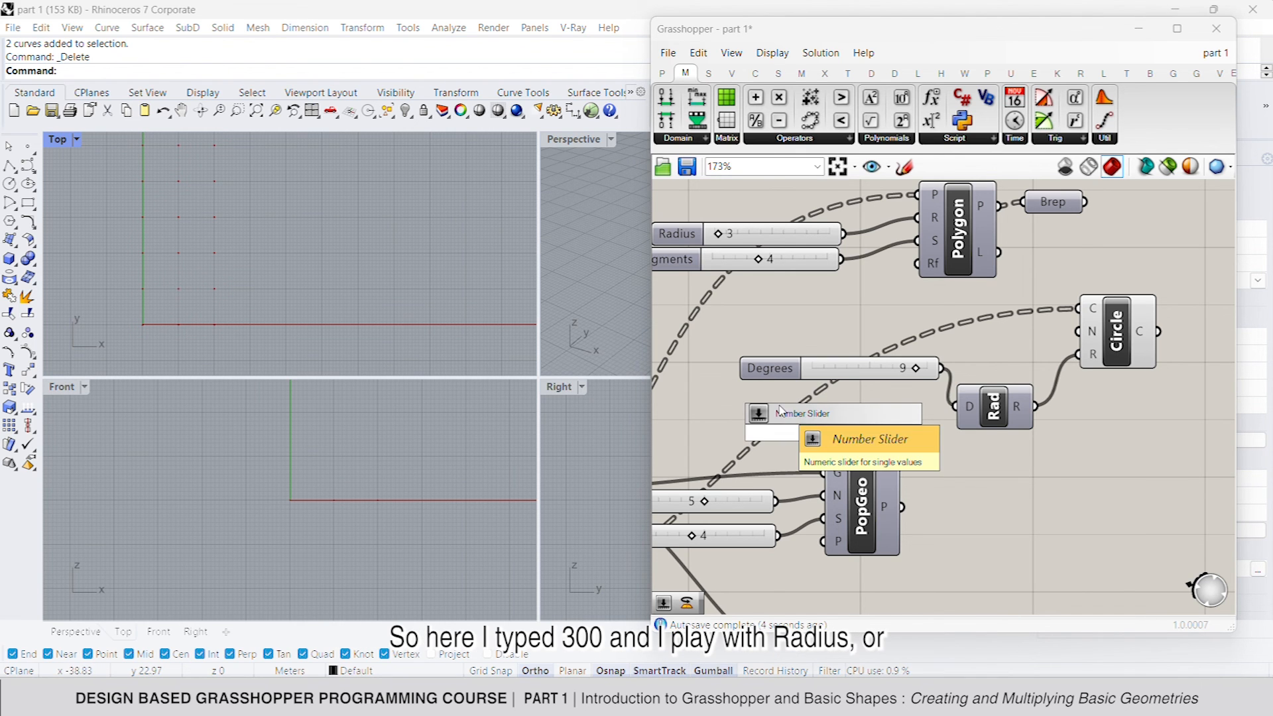
pyautogui.press('Return')
pyautogui.moveTo(927, 432); pyautogui.dragTo(955, 406)
pyautogui.moveTo(864, 437); pyautogui.dragTo(839, 419)
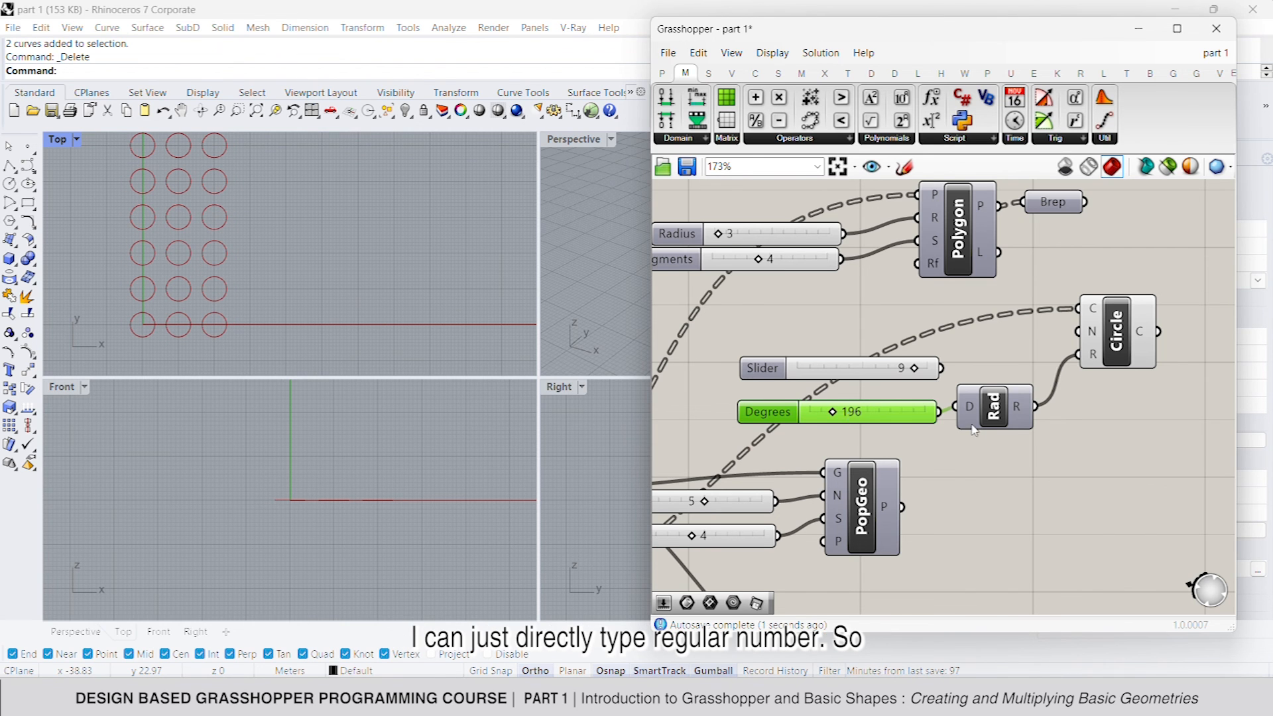
# Step: Wire the old slider of 9 straight to the Circle component's R input, bypassing Radians, and set it to 3
pyautogui.scroll(-2, 975, 430)
pyautogui.moveTo(935, 376); pyautogui.dragTo(1064, 364)
pyautogui.moveTo(924, 380); pyautogui.dragTo(868, 394)
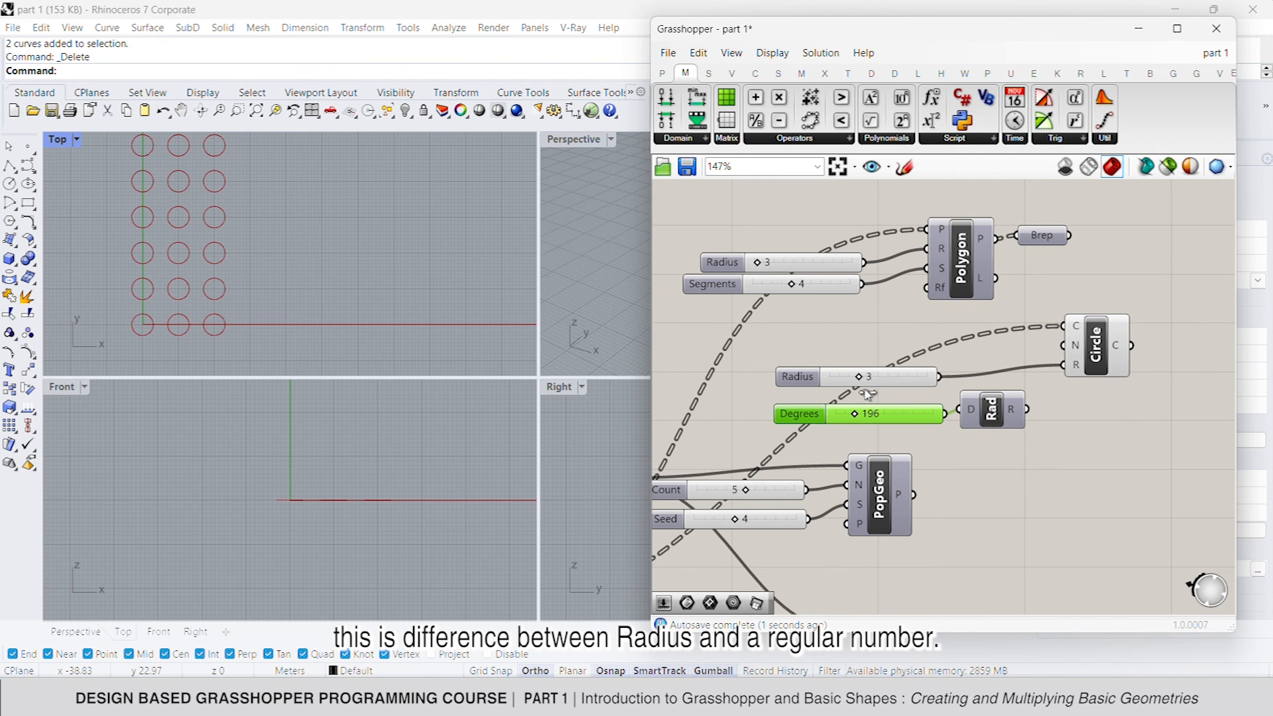
pyautogui.moveTo(1090, 427); pyautogui.dragTo(955, 405, button='right')
pyautogui.scroll(-1, 1040, 406)
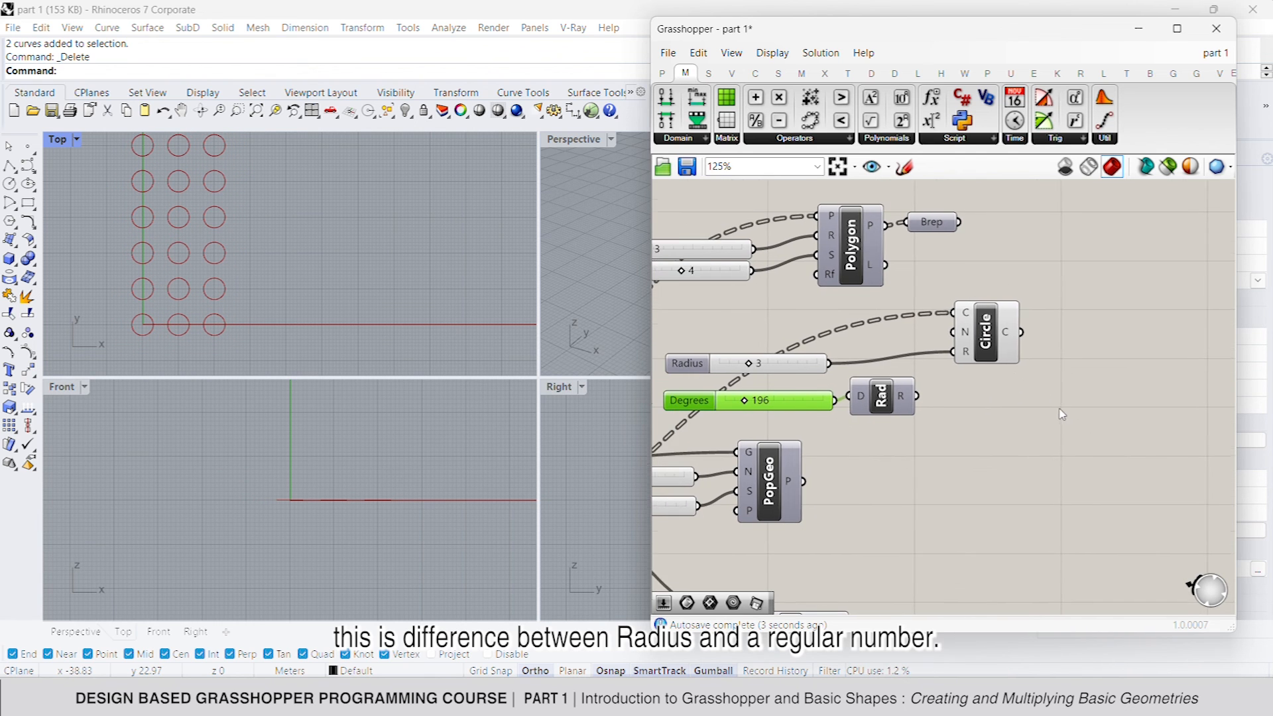
# Step: Insert a relay on the wire into the Circle's C input, disconnect it from the Circle, and move the relay away
pyautogui.scroll(-1, 1058, 410)
pyautogui.moveTo(995, 386); pyautogui.dragTo(1048, 419, button='right')
pyautogui.scroll(-2, 1047, 417)
pyautogui.scroll(1, 1042, 406)
pyautogui.scroll(1, 1045, 406)
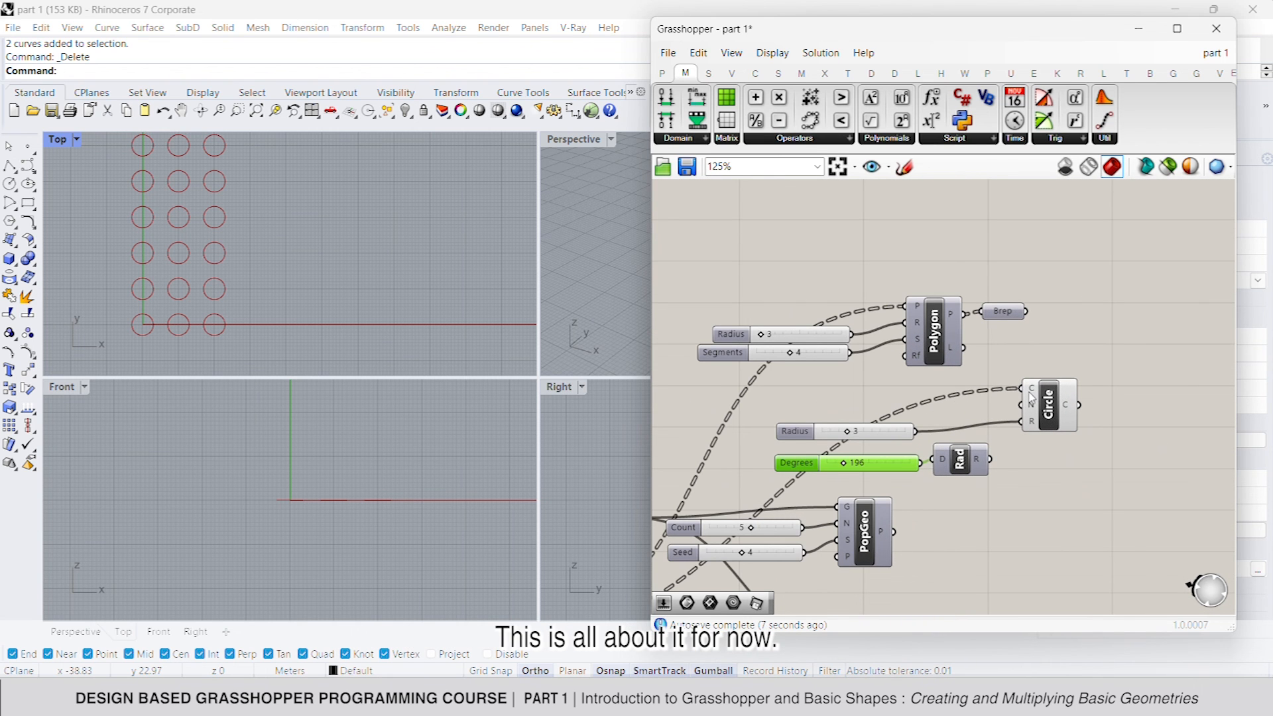
pyautogui.doubleClick(950, 395)
pyautogui.keyDown('ctrl'); pyautogui.moveTo(1025, 387); pyautogui.dragTo(968, 399); pyautogui.keyUp('ctrl')
pyautogui.click(1042, 404)
pyautogui.scroll(2, 995, 389)
pyautogui.scroll(-2, 1004, 405)
pyautogui.moveTo(1009, 404); pyautogui.dragTo(1034, 419, button='right')
pyautogui.moveTo(970, 418); pyautogui.dragTo(896, 421)
pyautogui.scroll(-2, 983, 417)
pyautogui.scroll(-1, 1035, 432)
pyautogui.moveTo(1035, 432); pyautogui.dragTo(1105, 431, button='right')
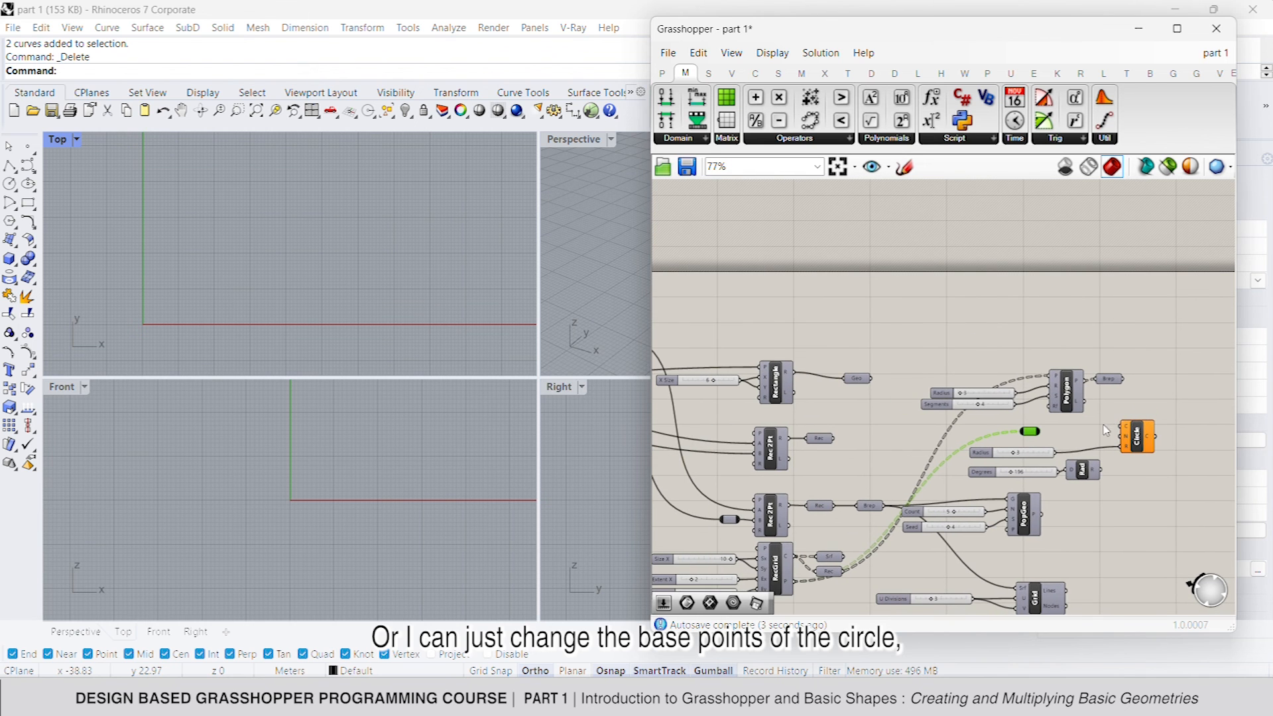
# Step: Wire a single point to the Circle component's C input as its center, and reposition the Circle and the loose relay
pyautogui.scroll(-6, 1069, 422)
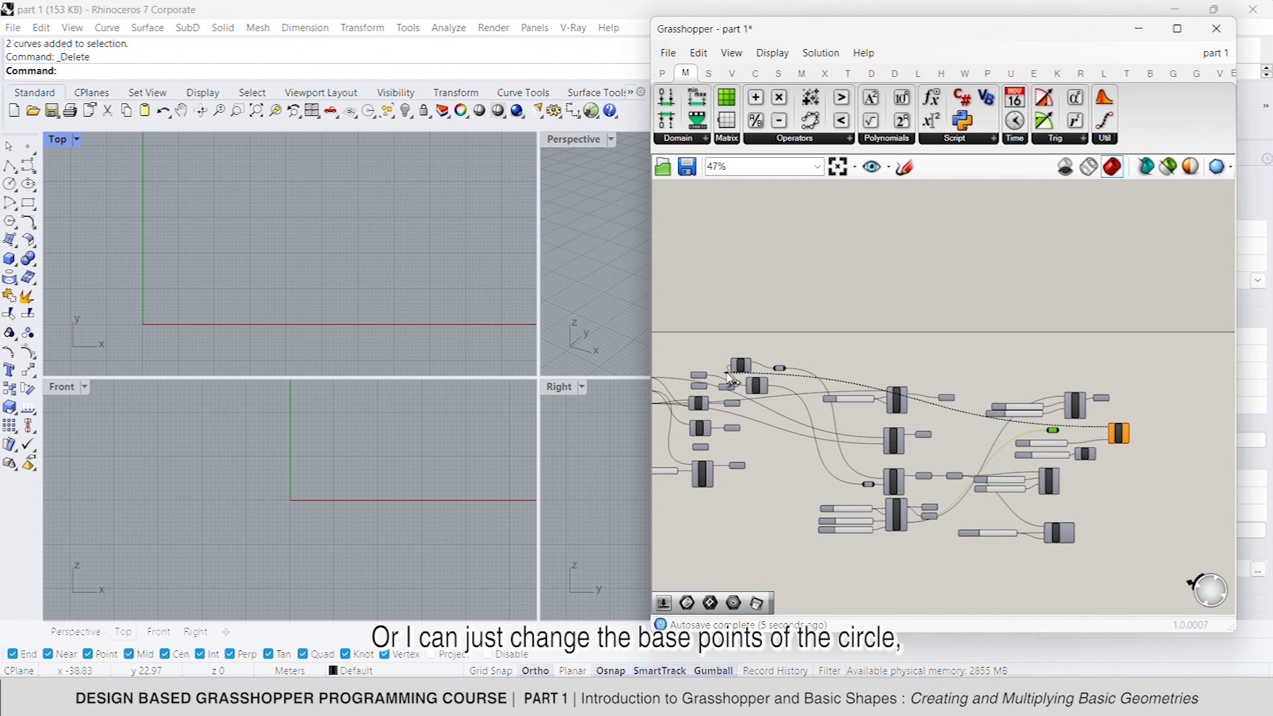
pyautogui.scroll(6, 1060, 500)
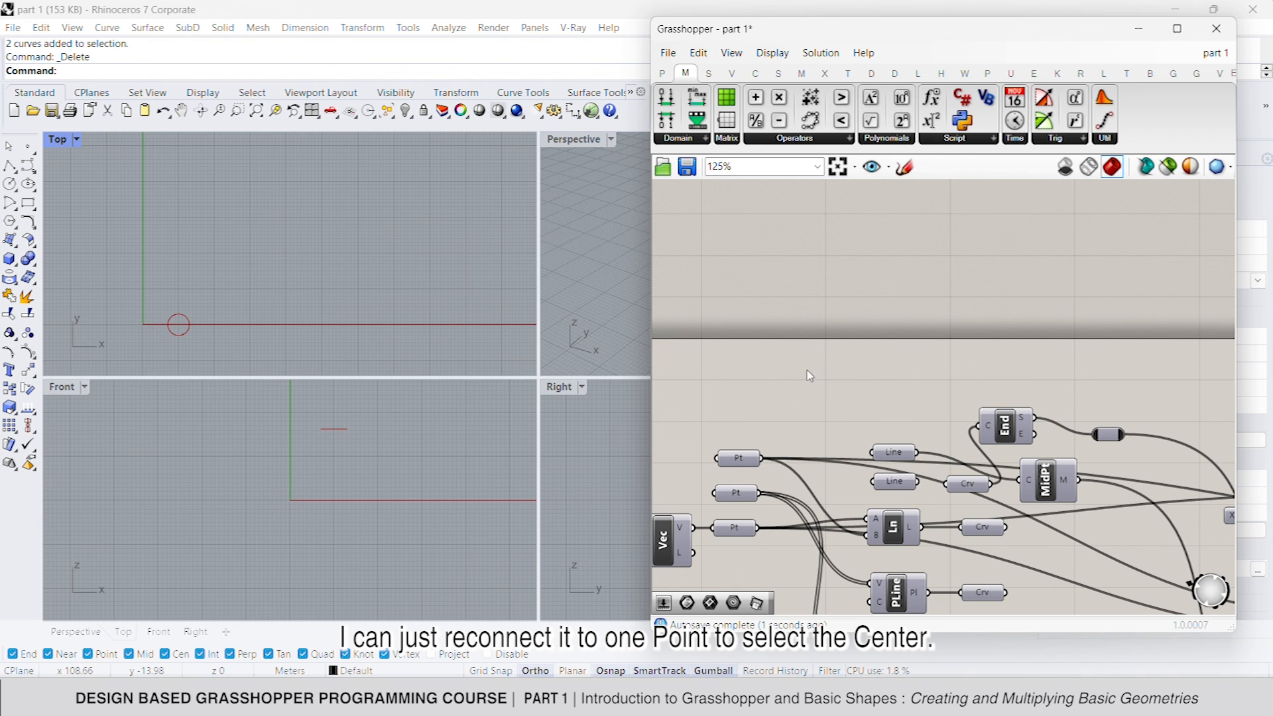
pyautogui.scroll(-3, 809, 376)
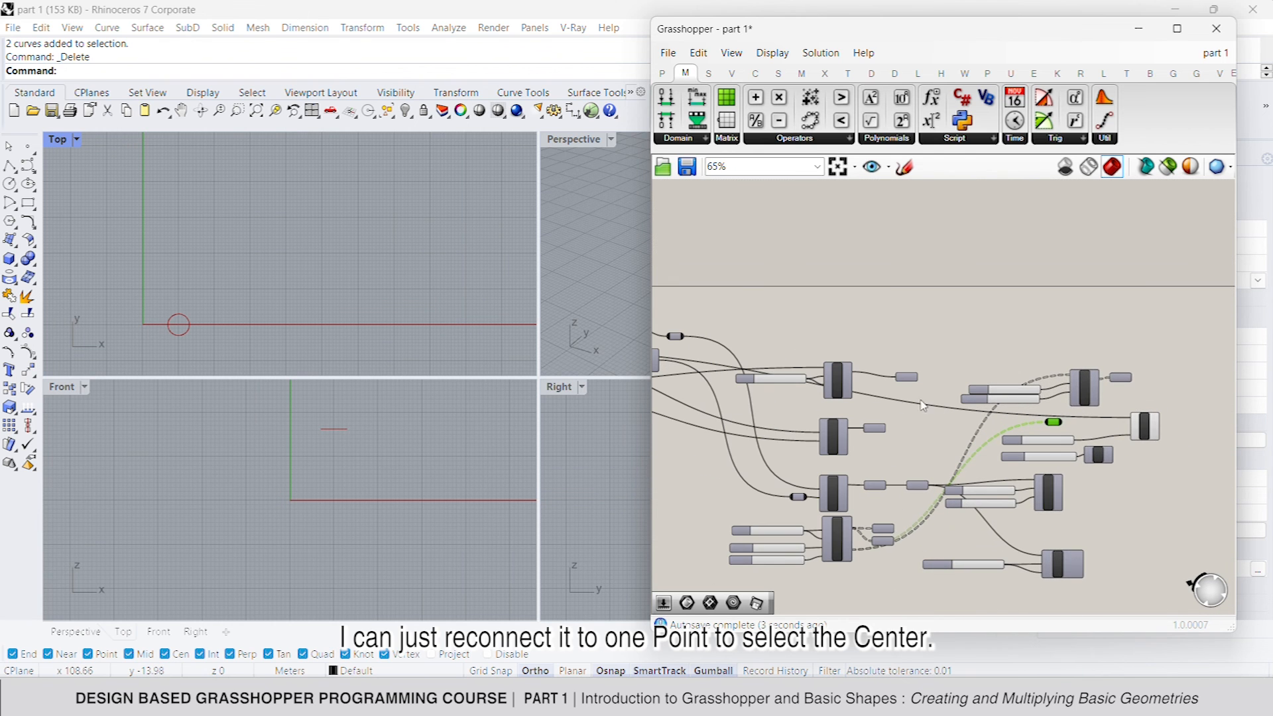
pyautogui.scroll(3, 921, 405)
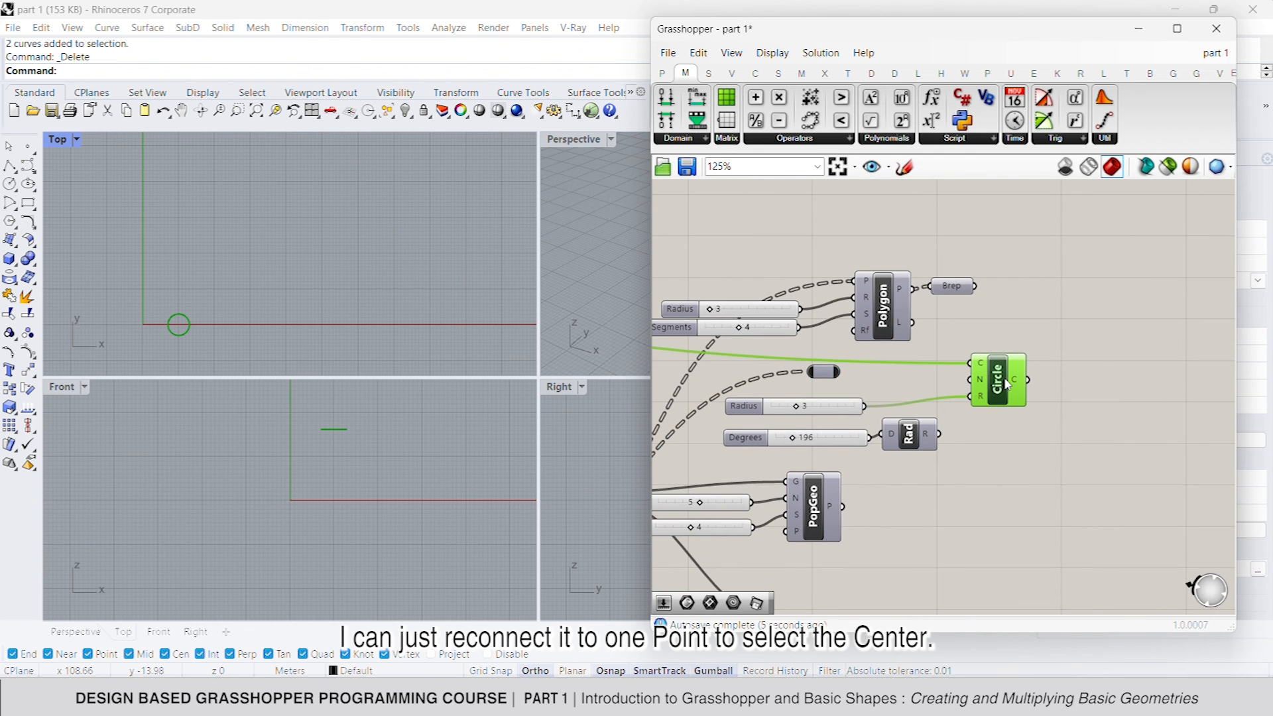
pyautogui.moveTo(1007, 385); pyautogui.dragTo(1020, 391)
pyautogui.moveTo(826, 373); pyautogui.dragTo(866, 362)
pyautogui.moveTo(1009, 390); pyautogui.dragTo(932, 391, button='right')
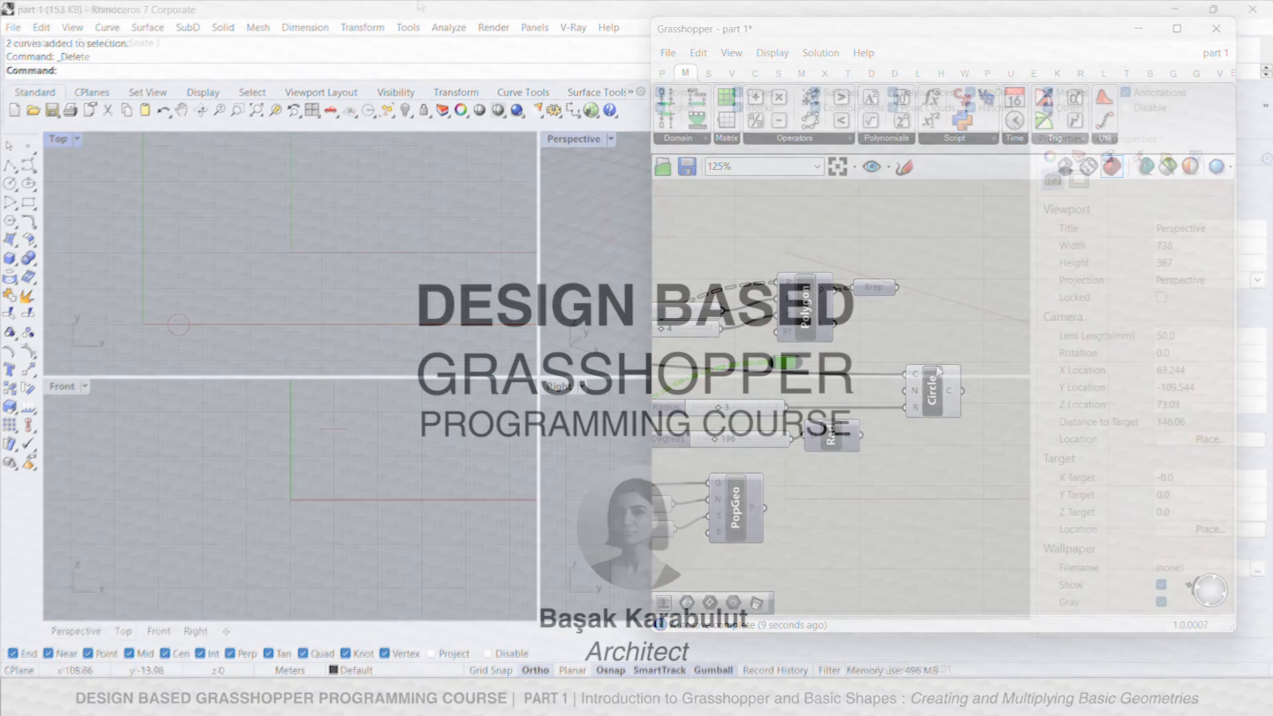